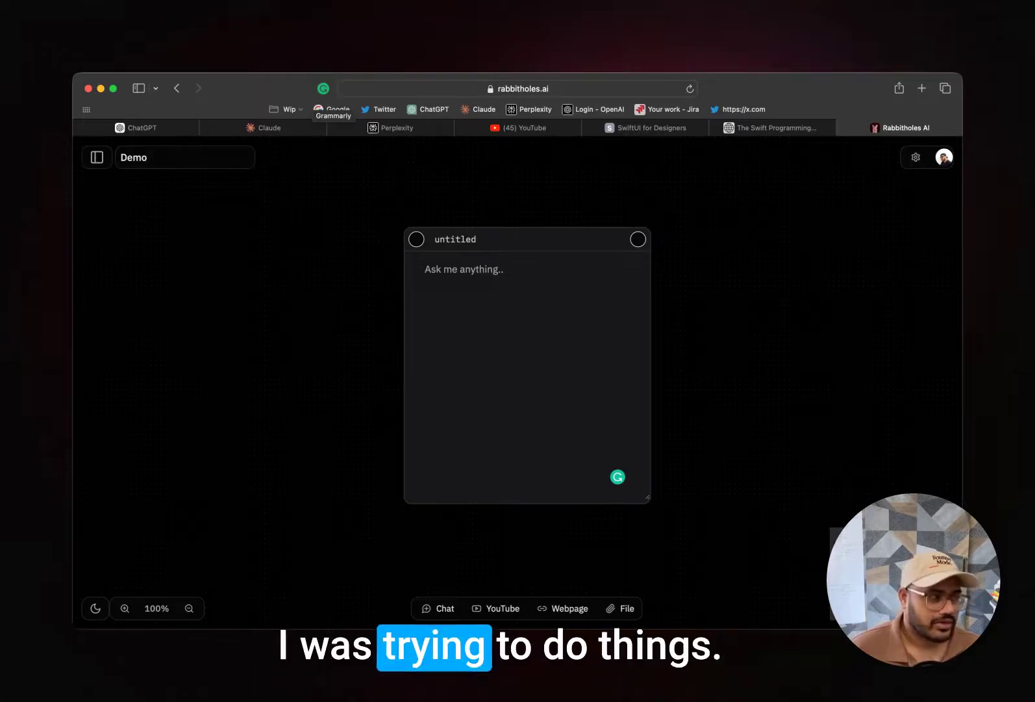
# Step: Switch to ChatGPT and ask "Explain Swift UI basics to me like I'm a React developer", copying the prompt text before sending it
pyautogui.click(136, 128)
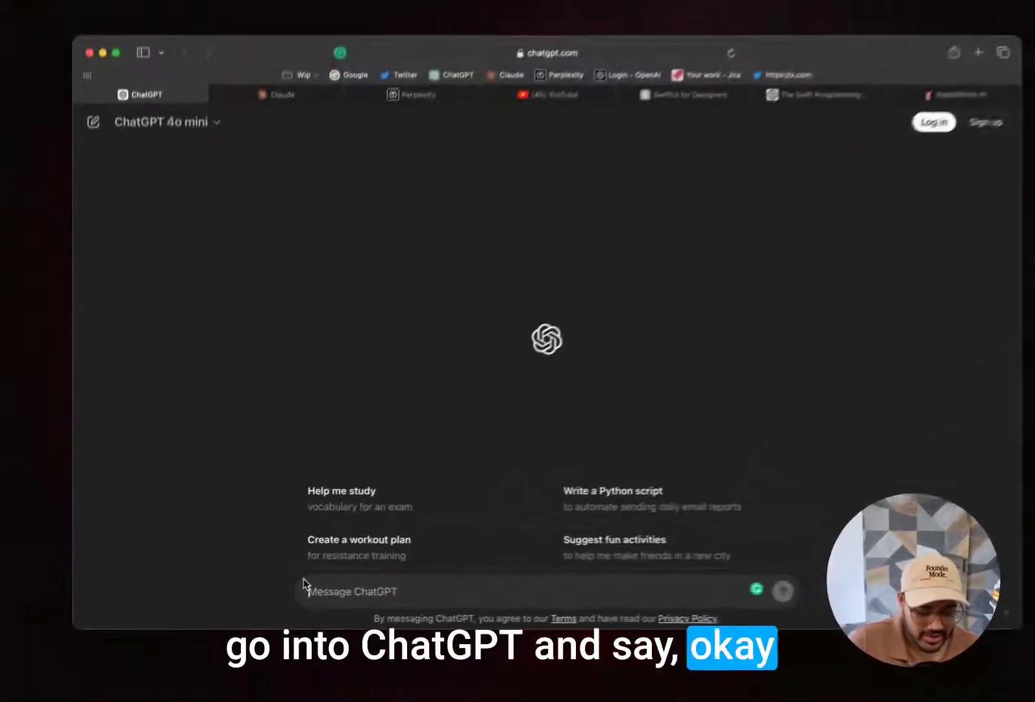
pyautogui.write('Explain')
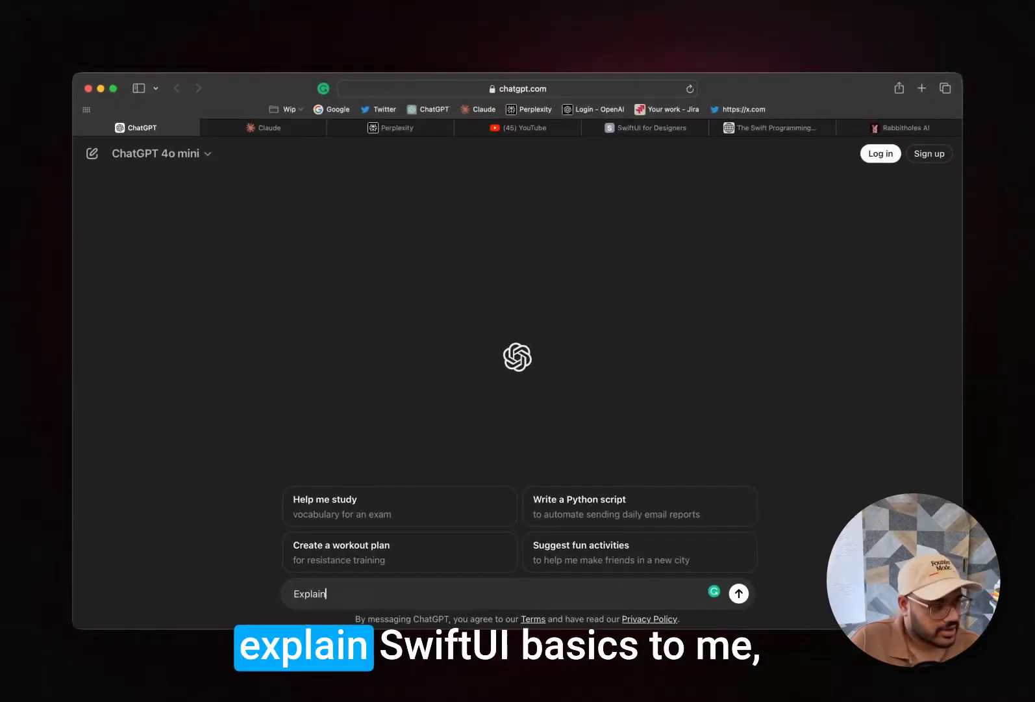
pyautogui.write(' t')
pyautogui.press('BackSpace')
pyautogui.write('Swift UI basic s')
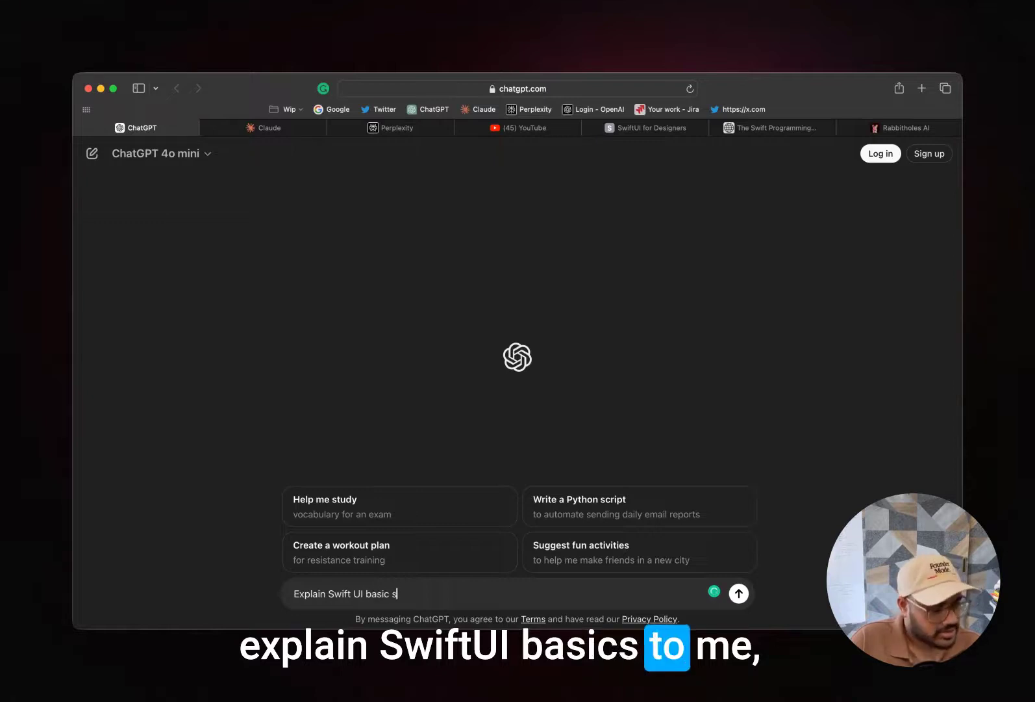
pyautogui.write('me lik')
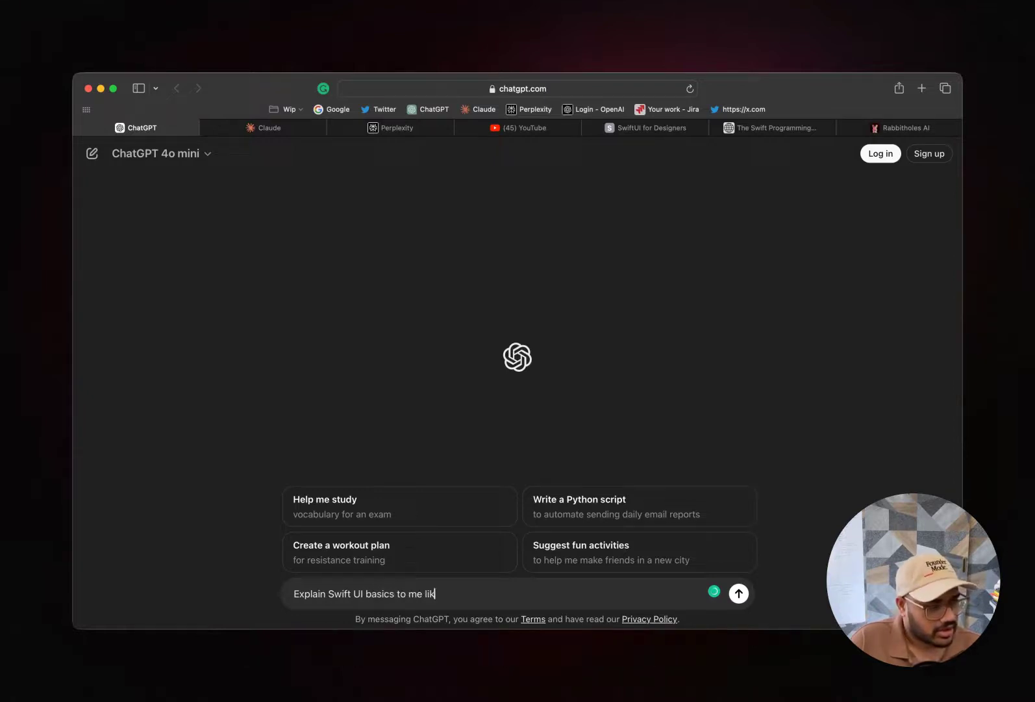
pyautogui.write('e I')
pyautogui.press('BackSpace')
pyautogui.press('BackSpace')
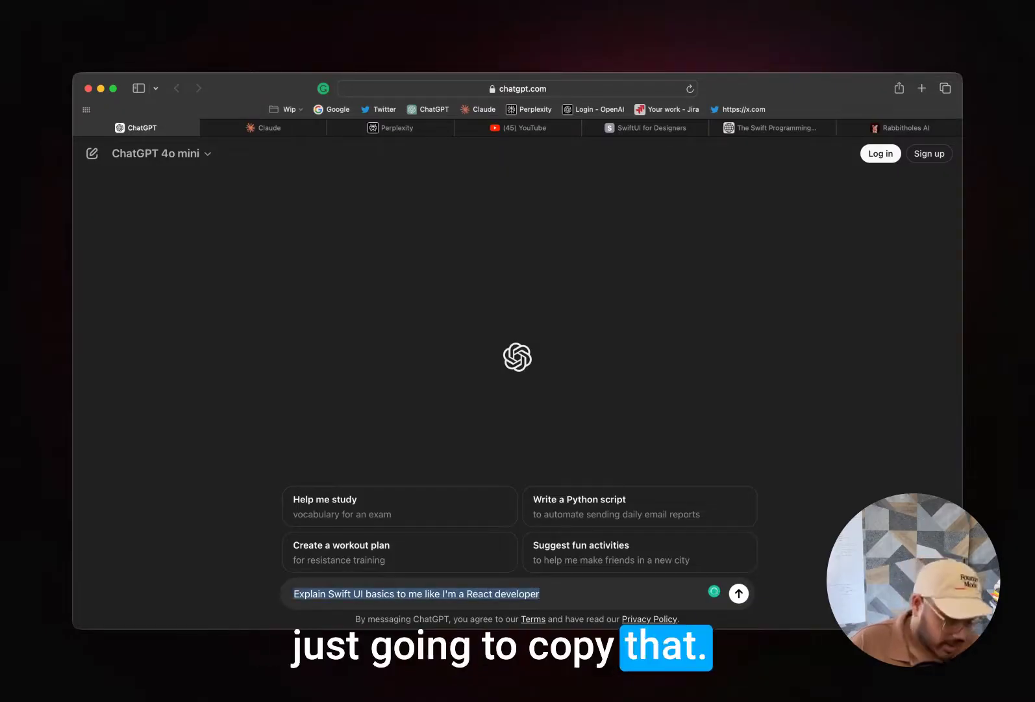
pyautogui.press('Return')
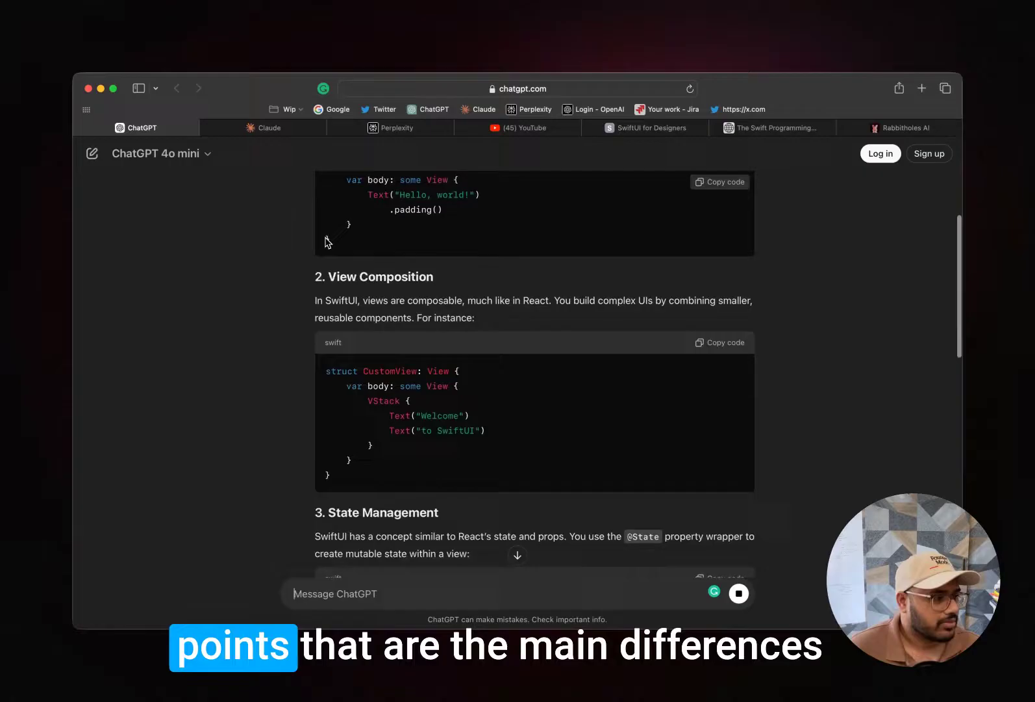
# Step: Send the follow-up prompt "Expand on State management" in the same conversation, based on section 3 of the answer
pyautogui.scroll(6, 325, 246)
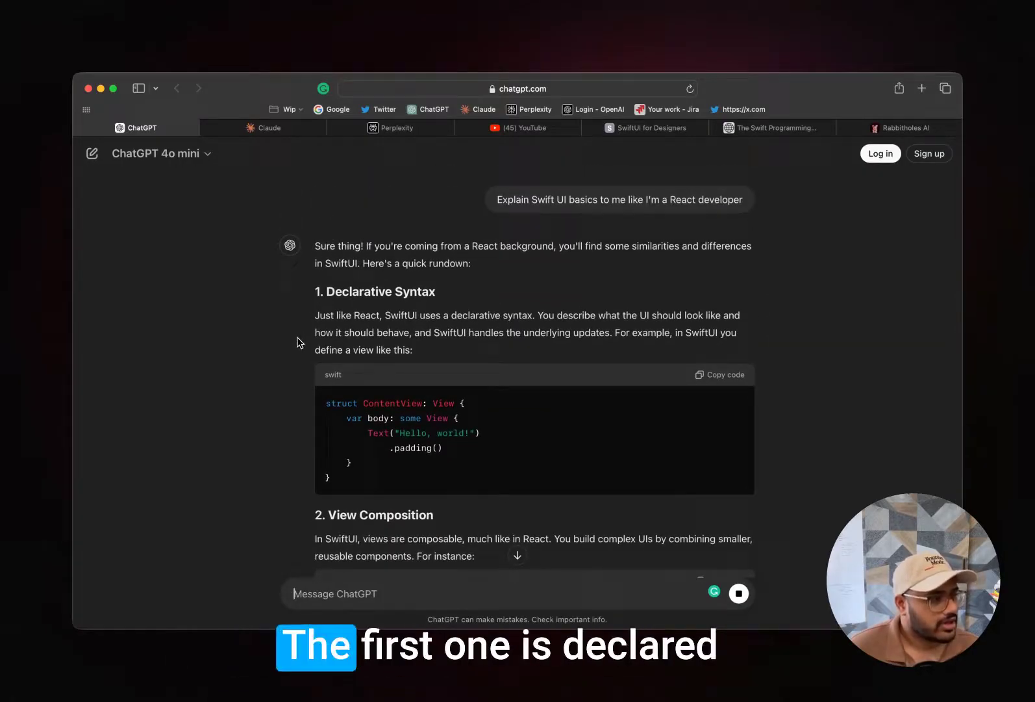
pyautogui.scroll(-2, 298, 343)
pyautogui.scroll(-15, 198, 453)
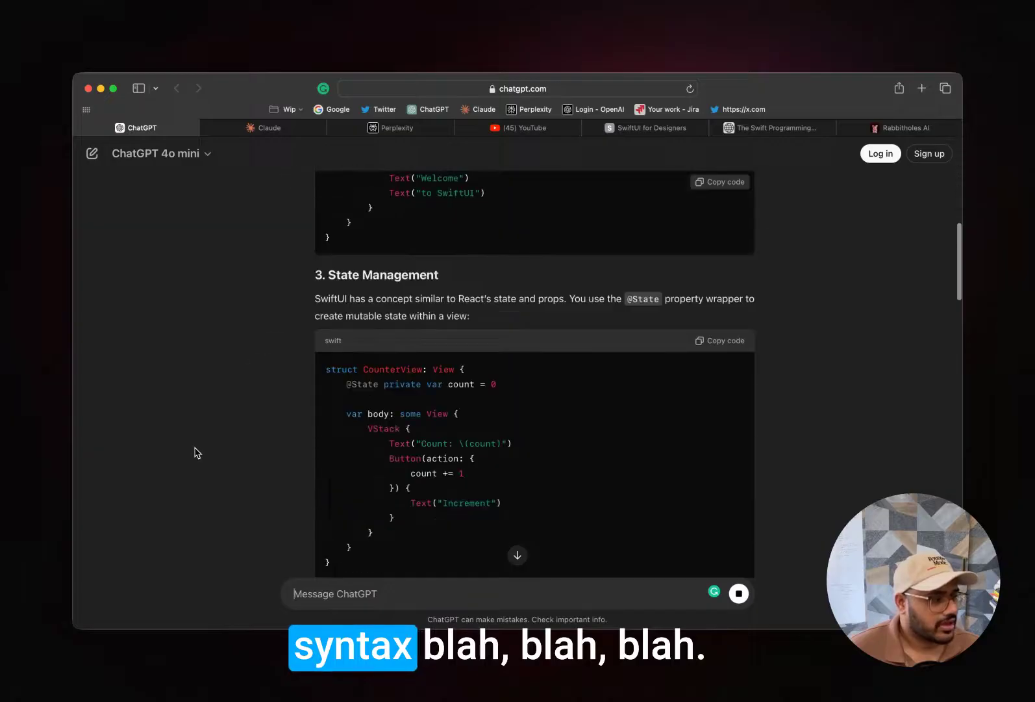
pyautogui.scroll(-10, 197, 453)
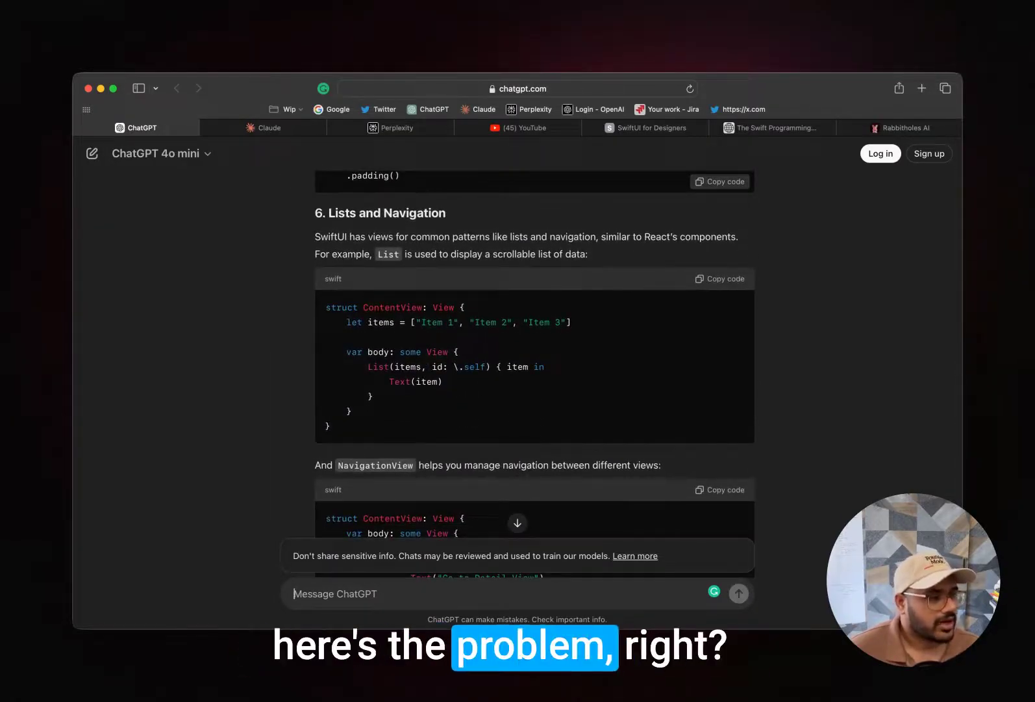
pyautogui.scroll(10, 197, 453)
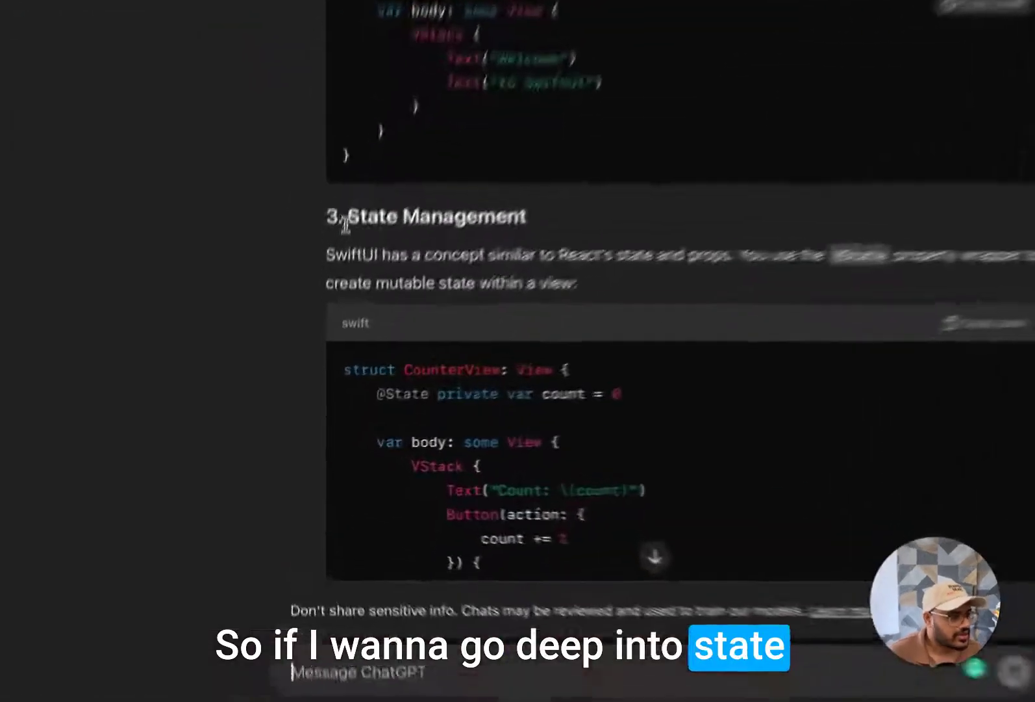
pyautogui.moveTo(323, 310); pyautogui.dragTo(485, 331)
pyautogui.scroll(-3, 422, 374)
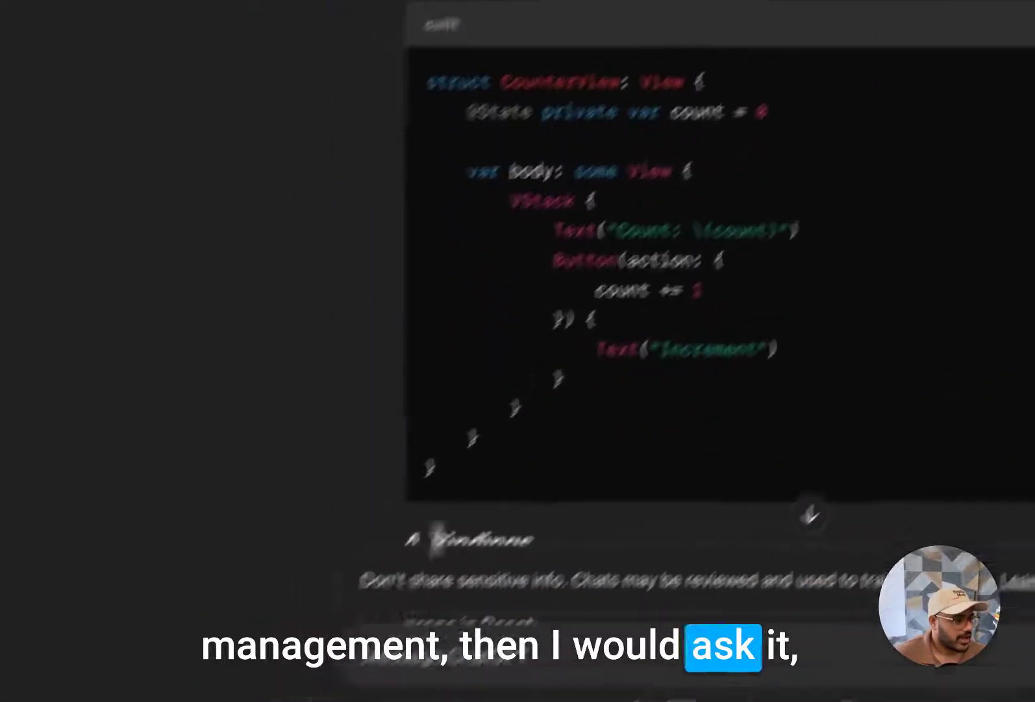
pyautogui.click(351, 654)
pyautogui.write('Expand')
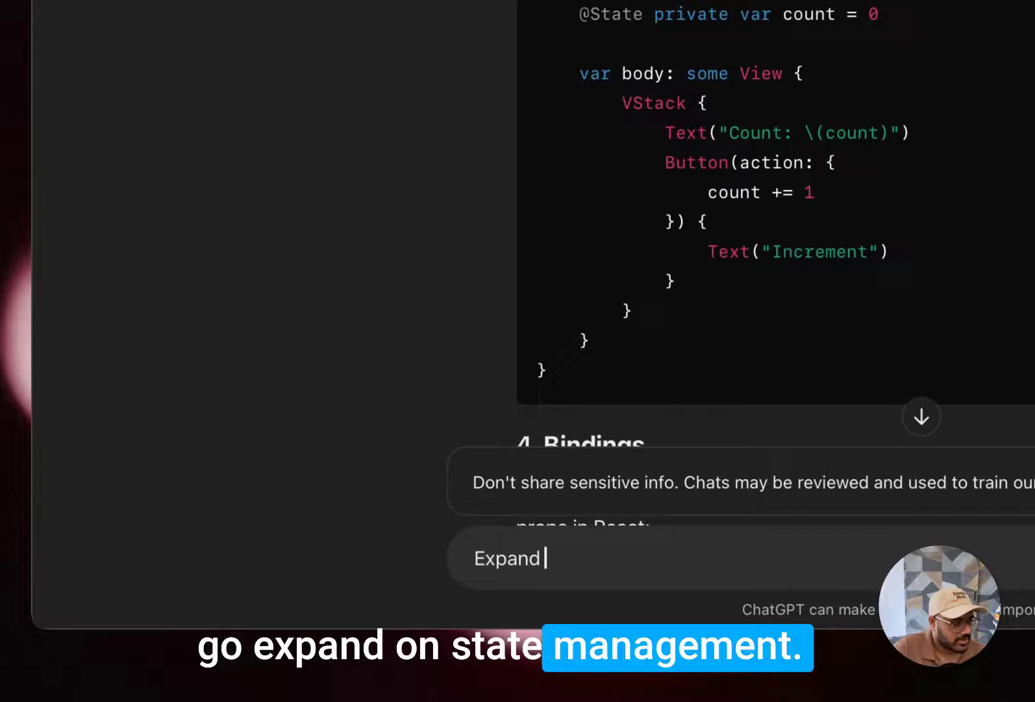
pyautogui.write(' on State management')
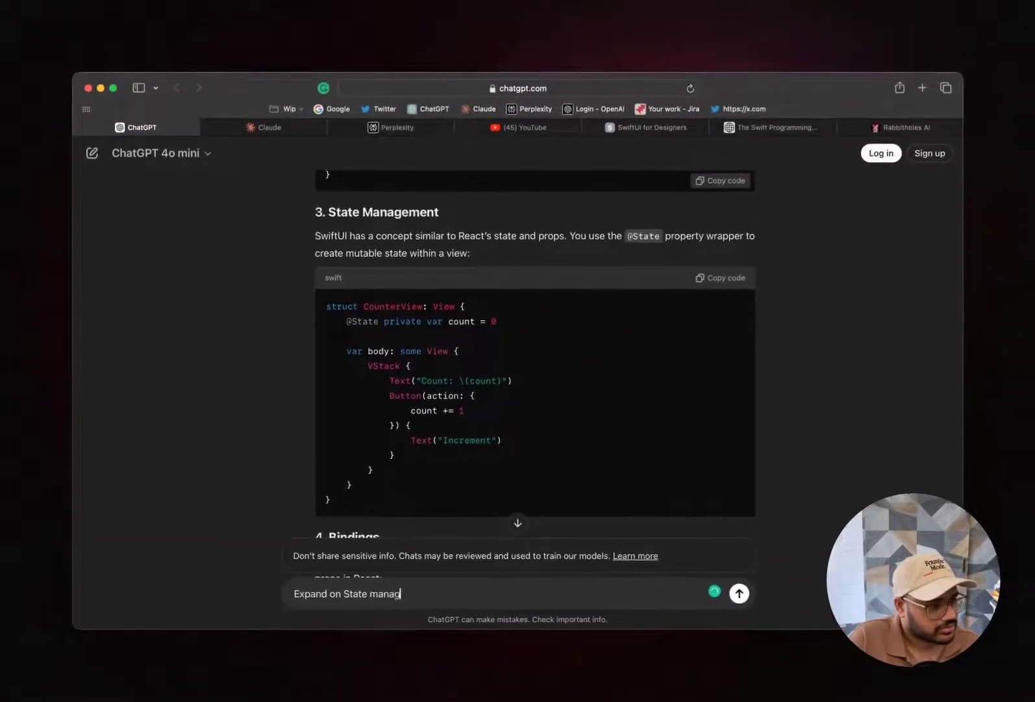
pyautogui.press('Return')
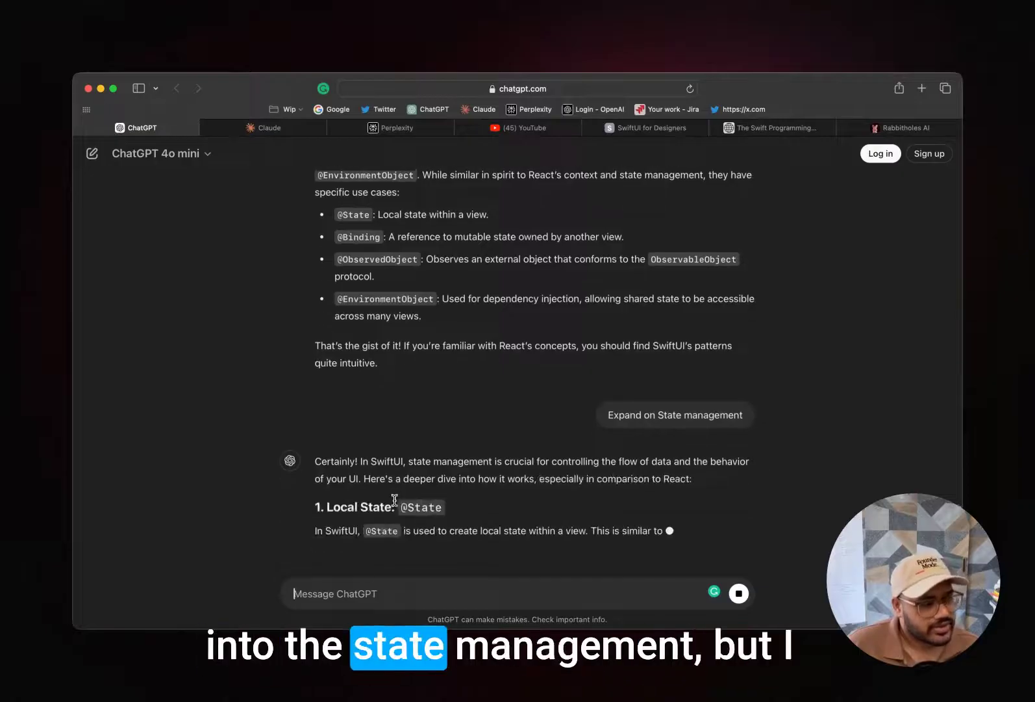
# Step: Look back through both answers up to the original prompt and highlight "a React developer" in it
pyautogui.scroll(10, 394, 499)
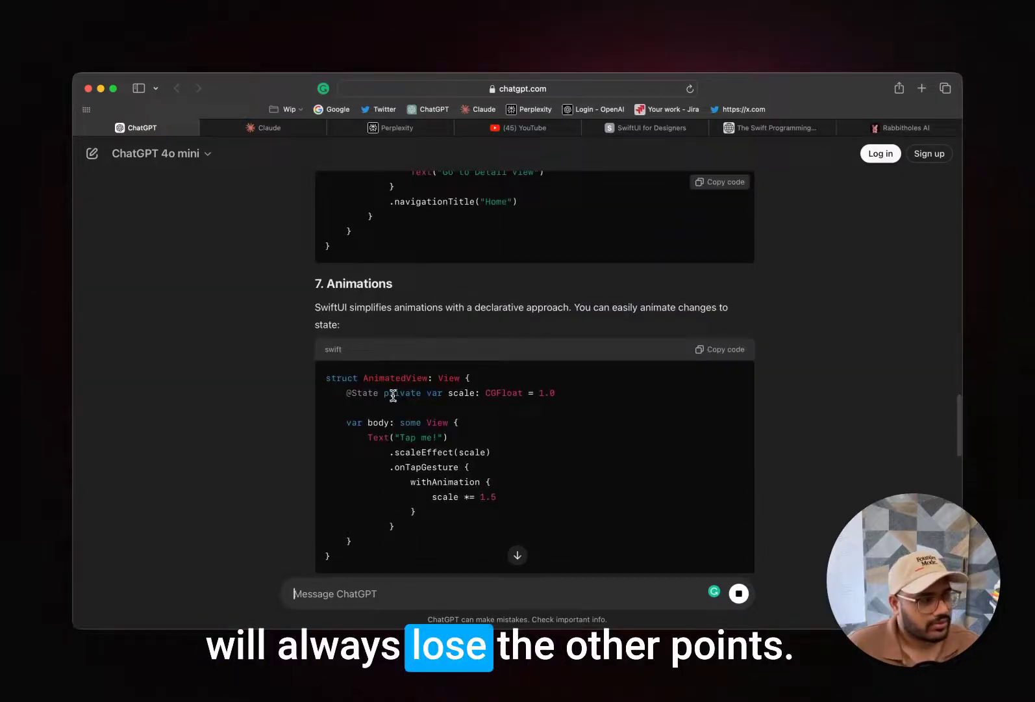
pyautogui.scroll(10, 393, 394)
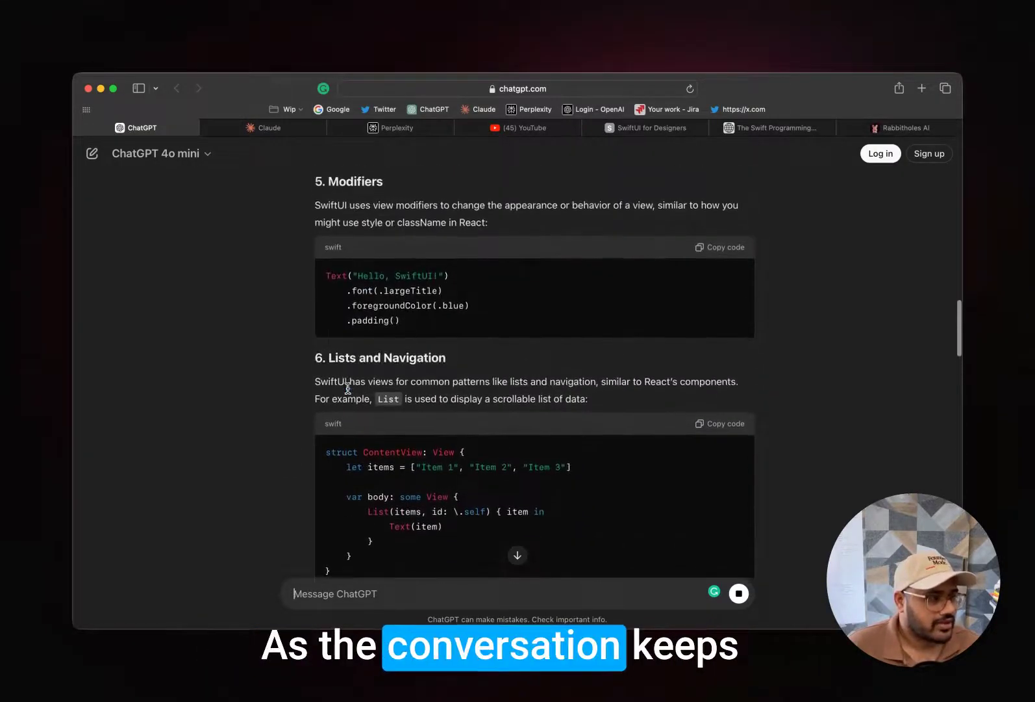
pyautogui.scroll(10, 348, 388)
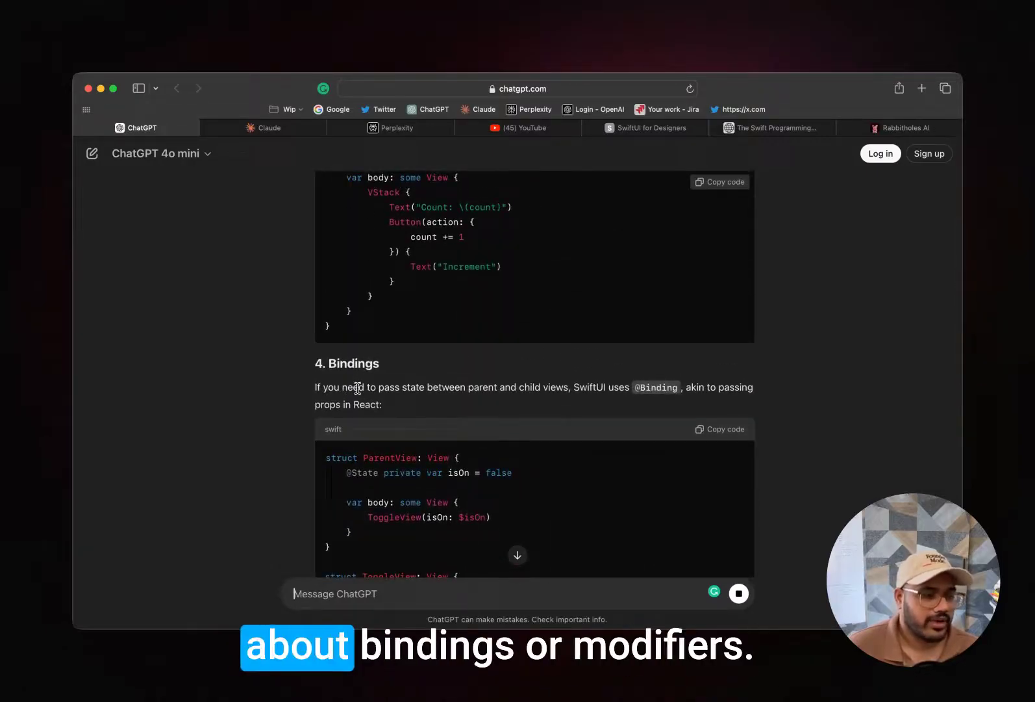
pyautogui.scroll(5, 359, 382)
pyautogui.scroll(-20, 360, 370)
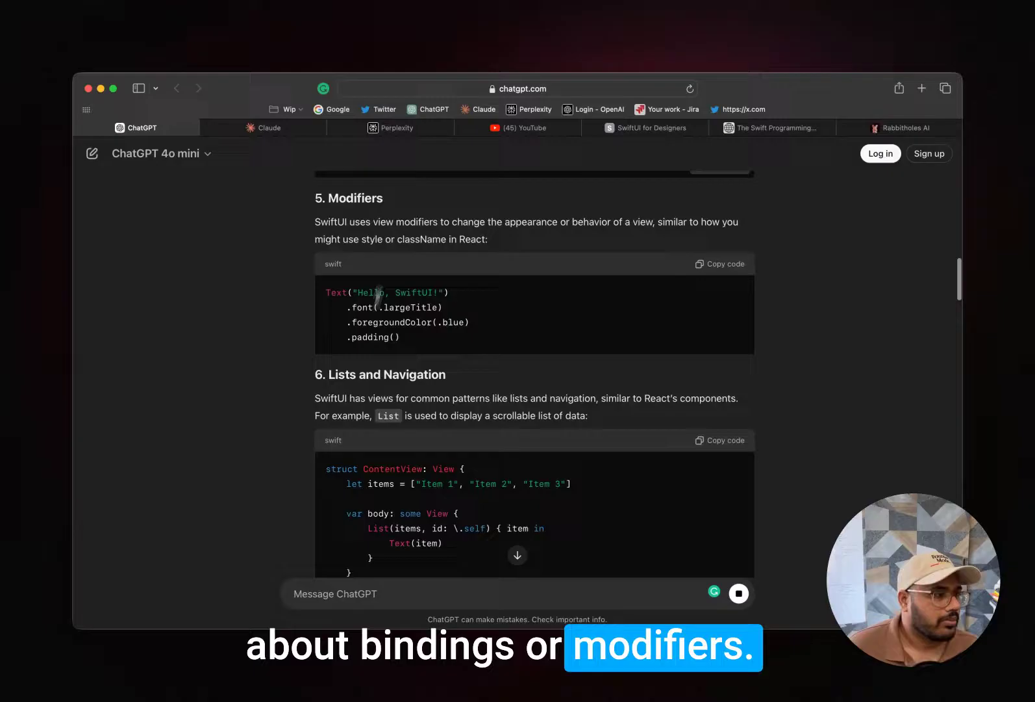
pyautogui.scroll(-15, 359, 336)
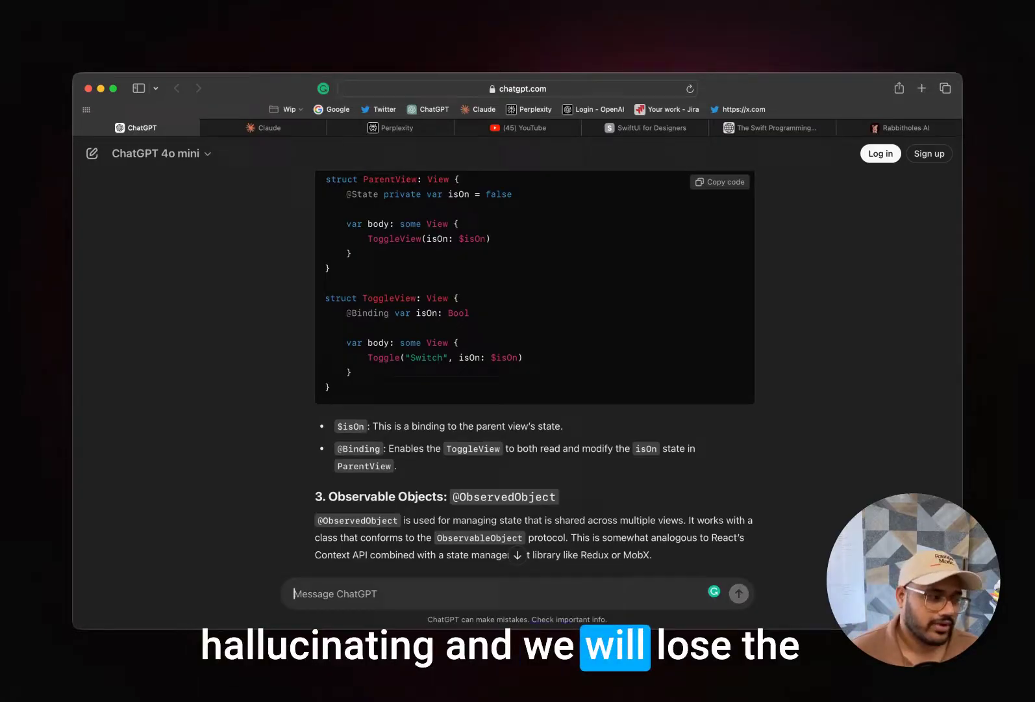
pyautogui.scroll(-5, 533, 364)
pyautogui.scroll(10, 534, 364)
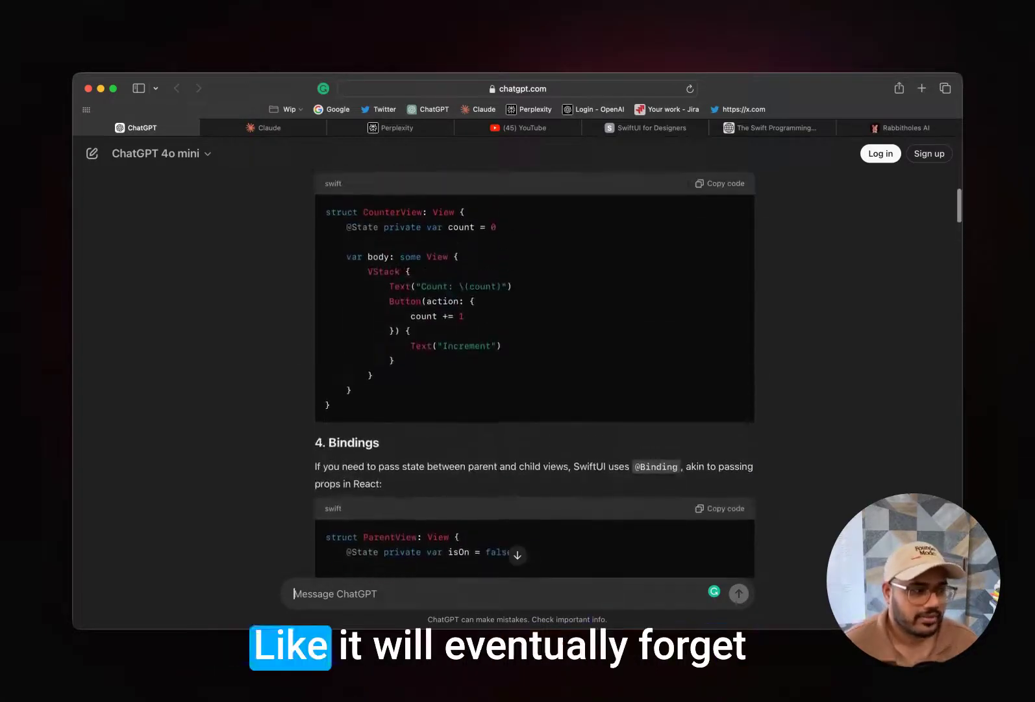
pyautogui.scroll(10, 319, 444)
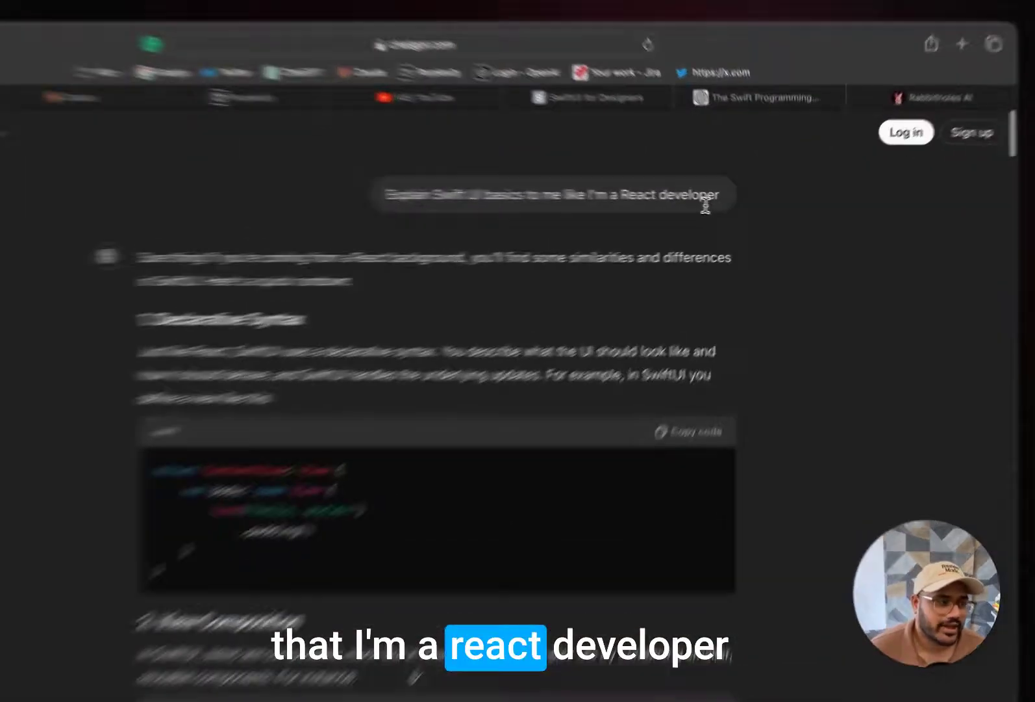
pyautogui.moveTo(742, 199); pyautogui.dragTo(663, 195)
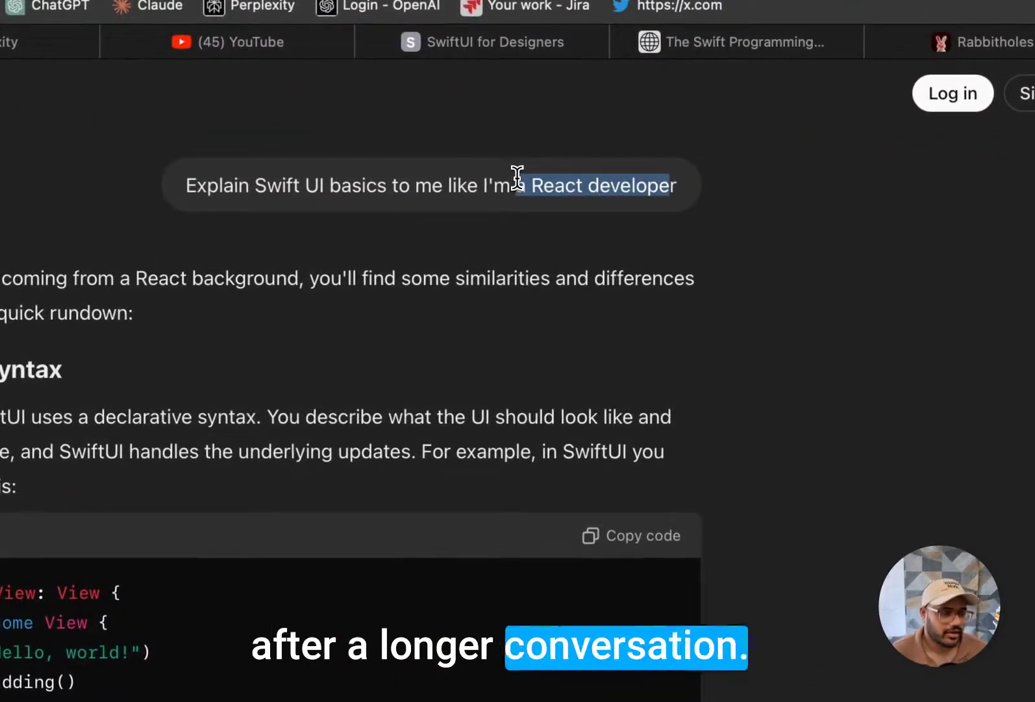
pyautogui.scroll(-15, 494, 458)
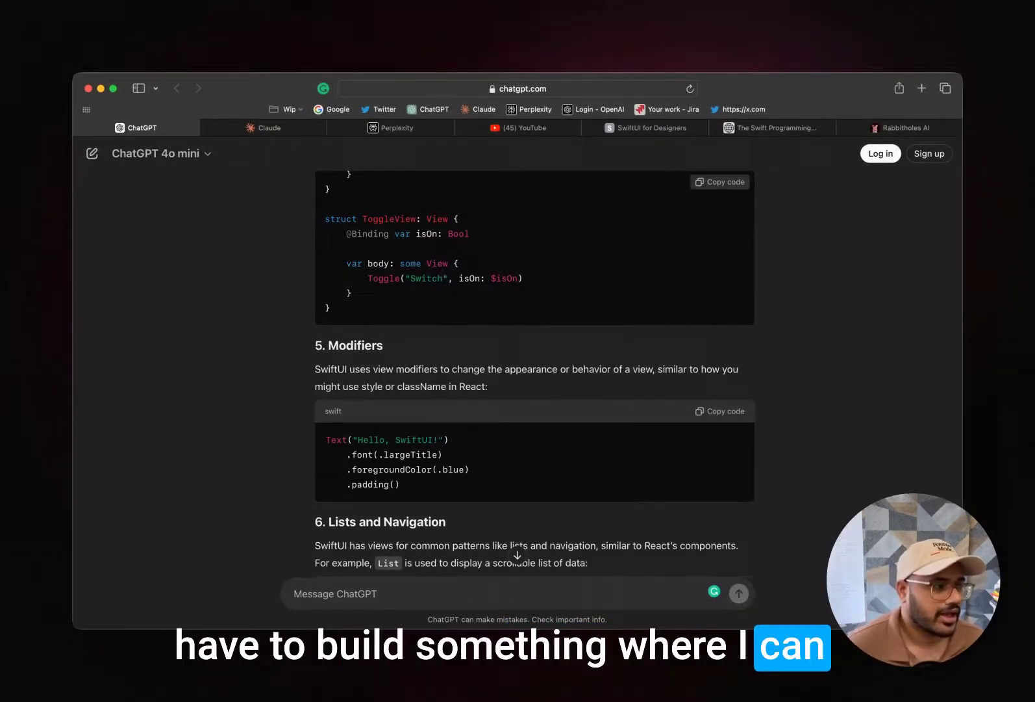
# Step: Examine the first answer's sections, highlighting the "3. State Management" heading and the "4. Bindings" heading
pyautogui.scroll(10, 517, 554)
pyautogui.moveTo(316, 311); pyautogui.dragTo(458, 311)
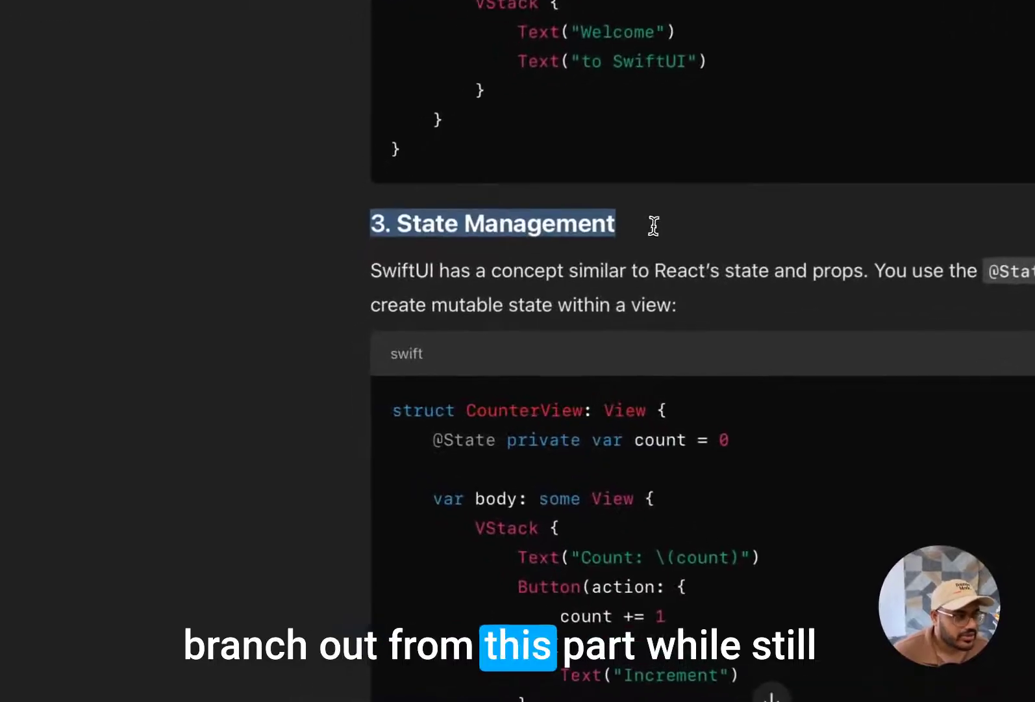
pyautogui.moveTo(653, 226); pyautogui.dragTo(655, 226)
pyautogui.scroll(-10, 599, 484)
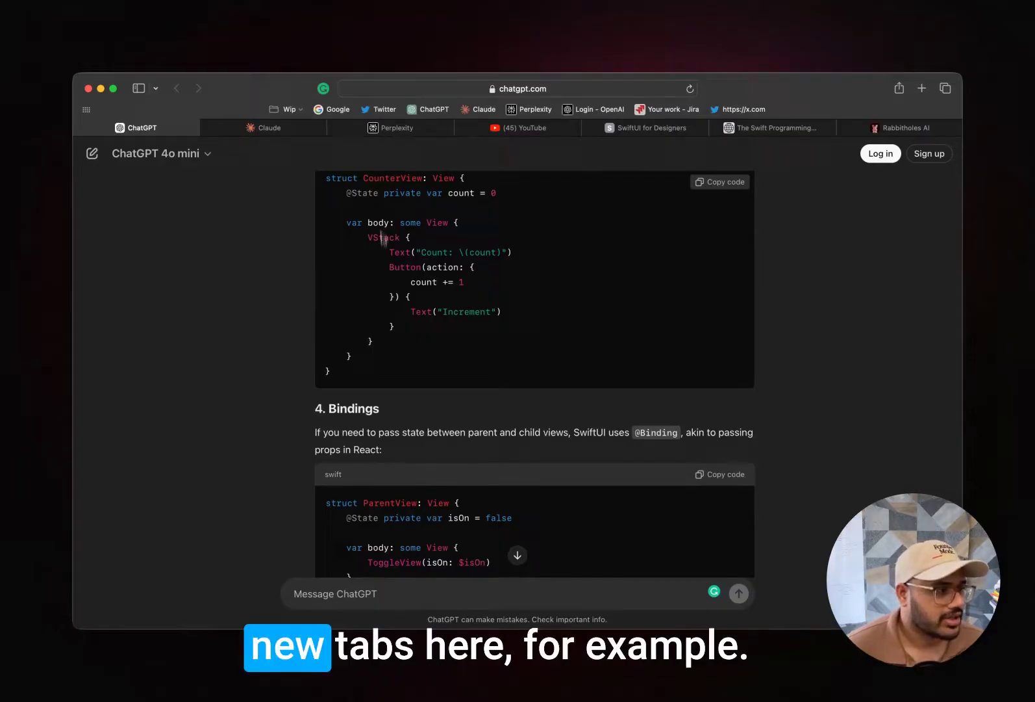
pyautogui.scroll(5, 404, 267)
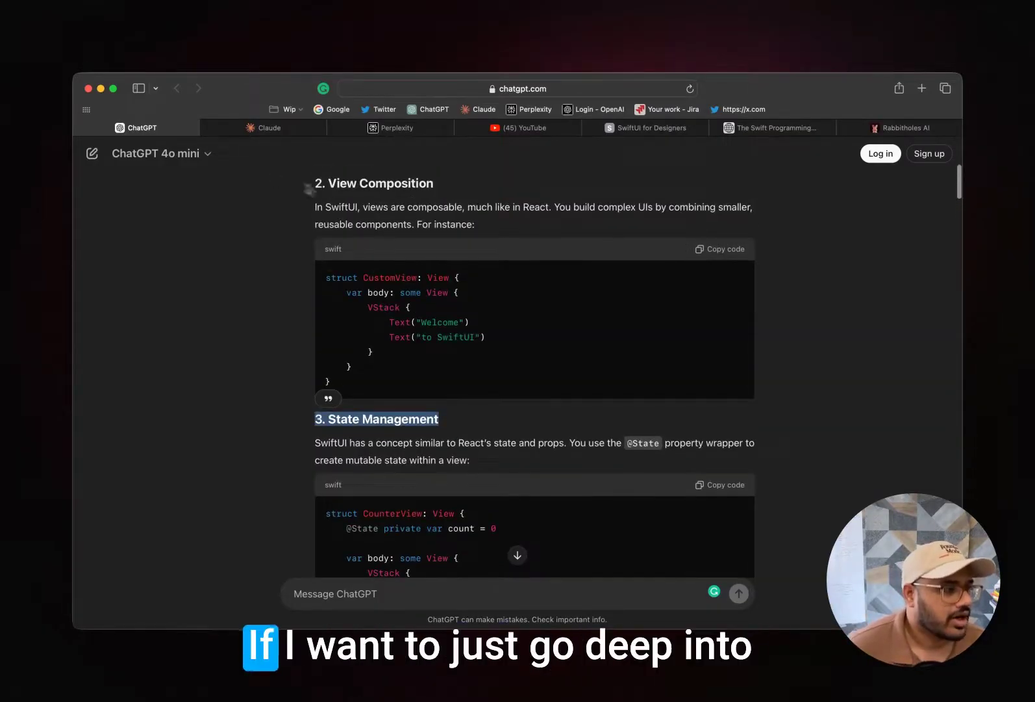
pyautogui.scroll(-5, 357, 430)
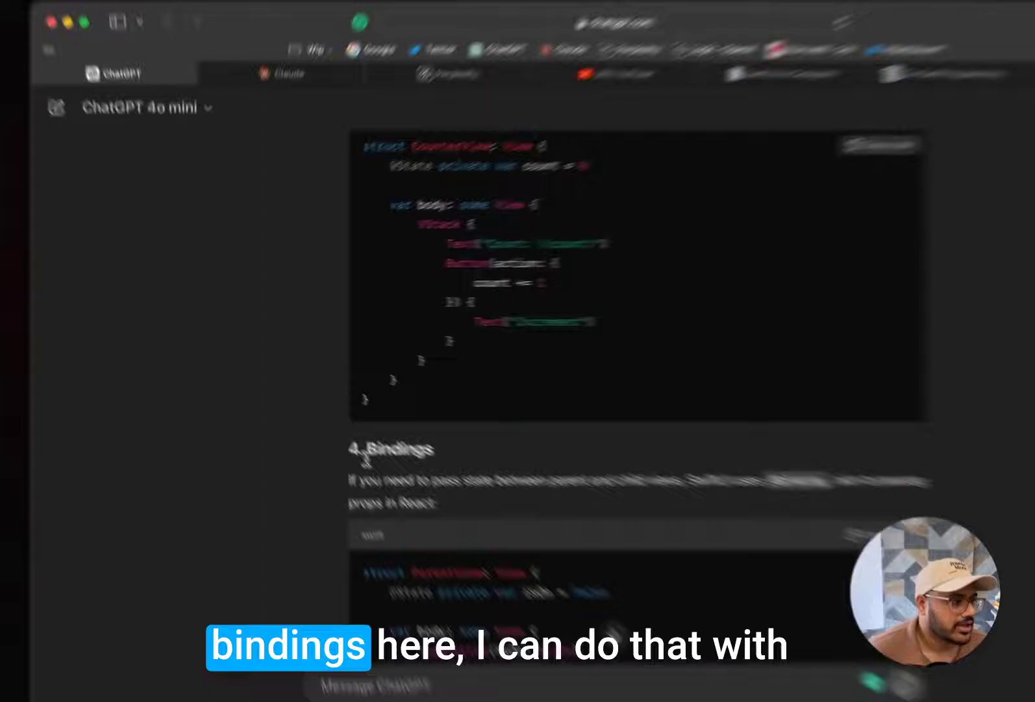
pyautogui.moveTo(316, 414); pyautogui.dragTo(367, 414)
pyautogui.moveTo(514, 518); pyautogui.dragTo(539, 520)
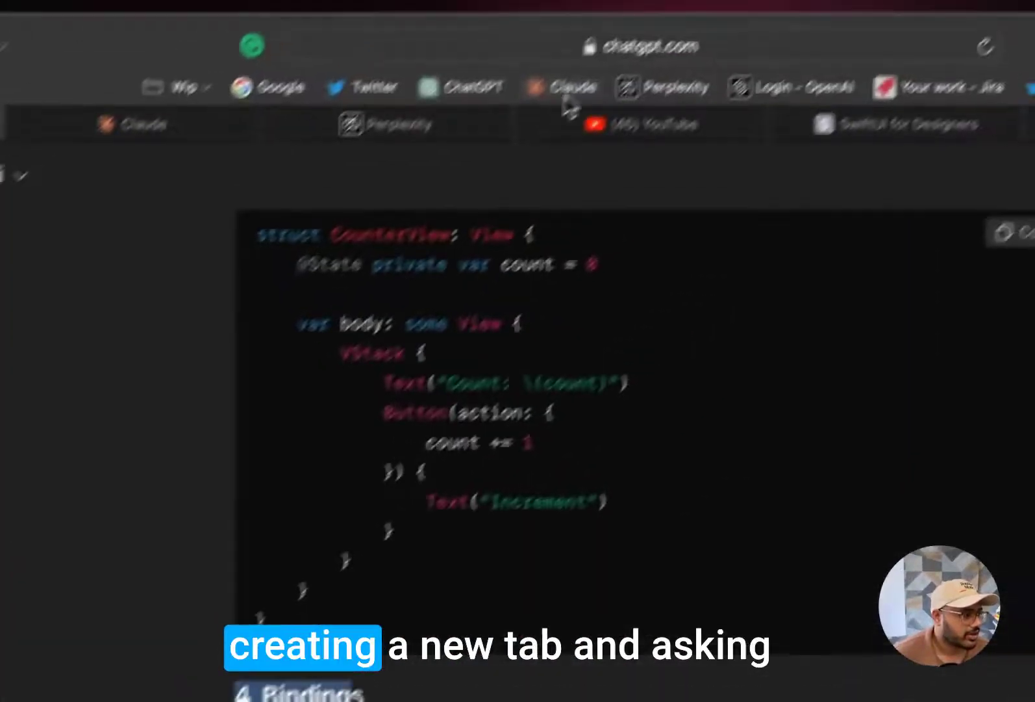
# Step: Open a second ChatGPT page in a new browser tab and place it beside the first conversation's tab
pyautogui.keyDown('super'); pyautogui.click(413, 142); pyautogui.keyUp('super')
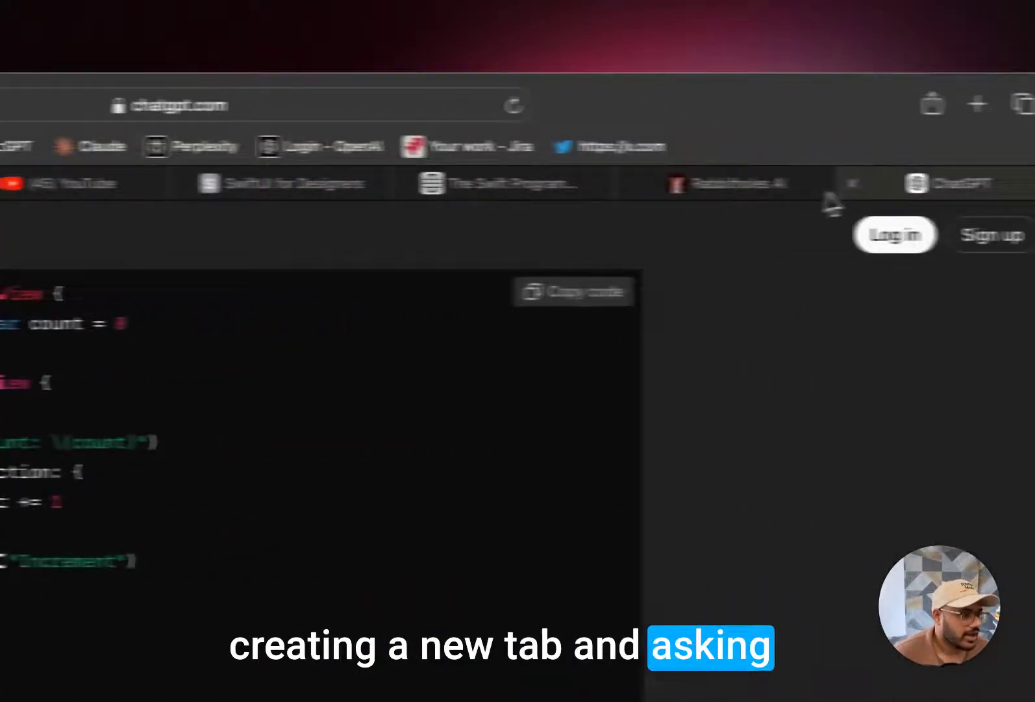
pyautogui.moveTo(832, 201); pyautogui.dragTo(479, 177)
pyautogui.moveTo(214, 184); pyautogui.dragTo(312, 185)
# Step: Recheck the original conversation's Bindings section, and in the new chat send "Explain Swift UI basics to me like I'm a React developer. Expand on bindings"
pyautogui.click(119, 183)
pyautogui.scroll(10, 656, 543)
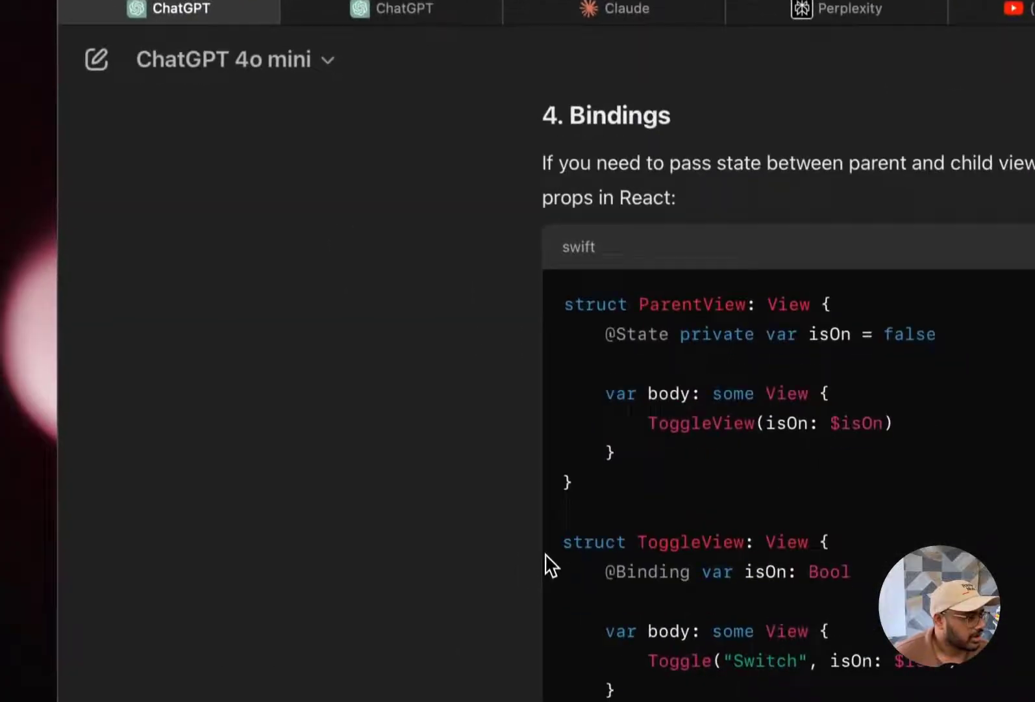
pyautogui.scroll(-8, 545, 545)
pyautogui.click(404, 4)
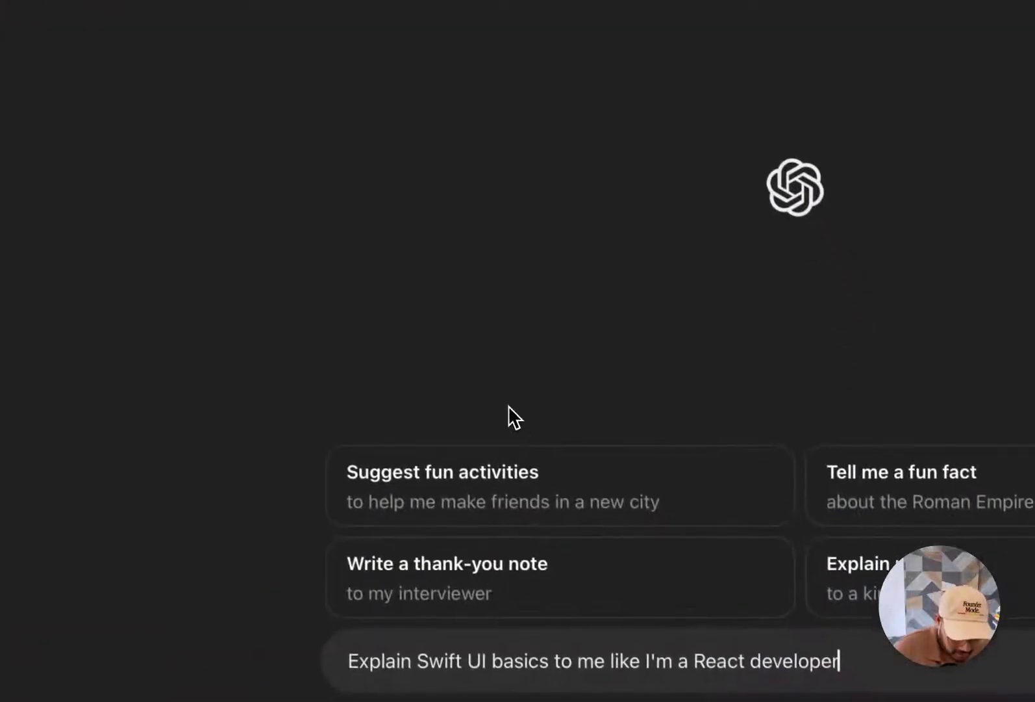
pyautogui.write('. ')
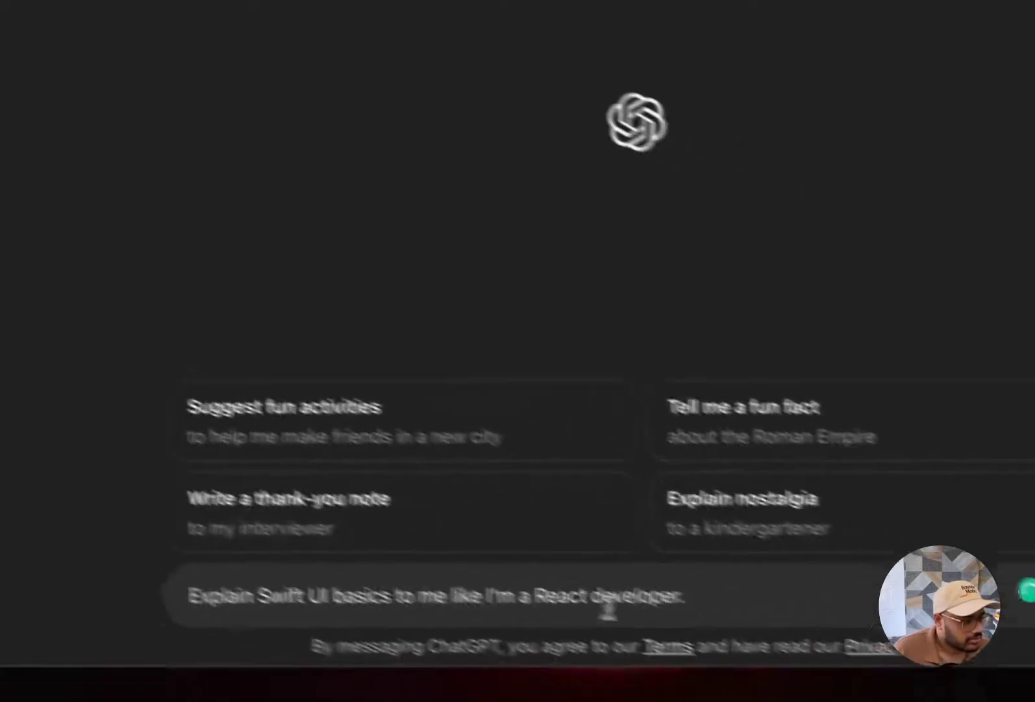
pyautogui.write('Expand')
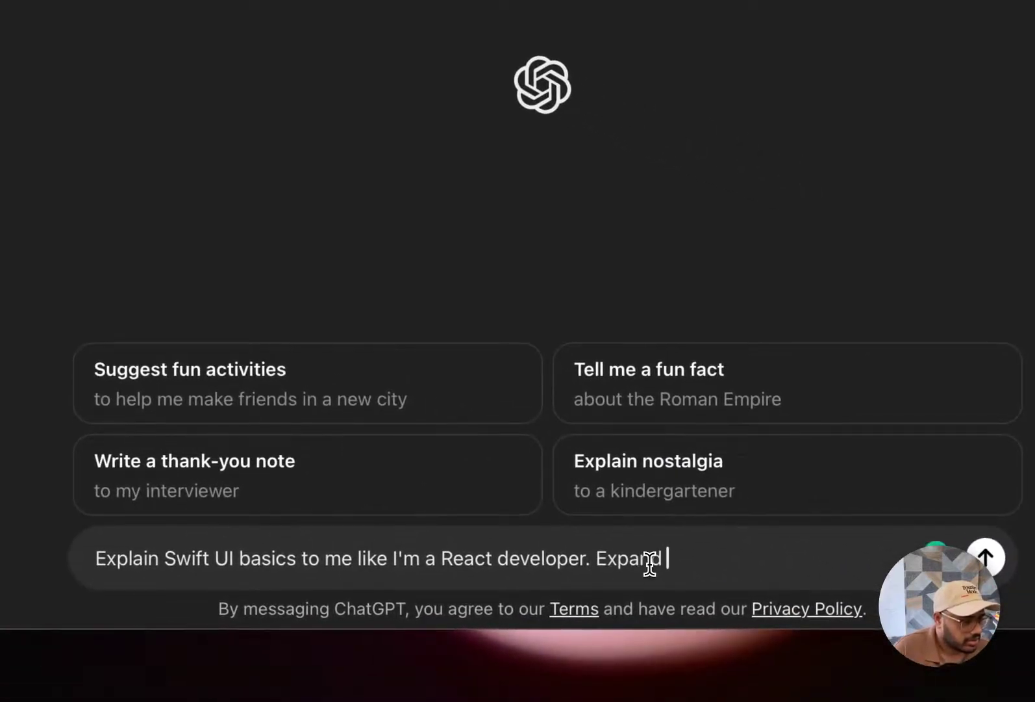
pyautogui.write(' on bindings')
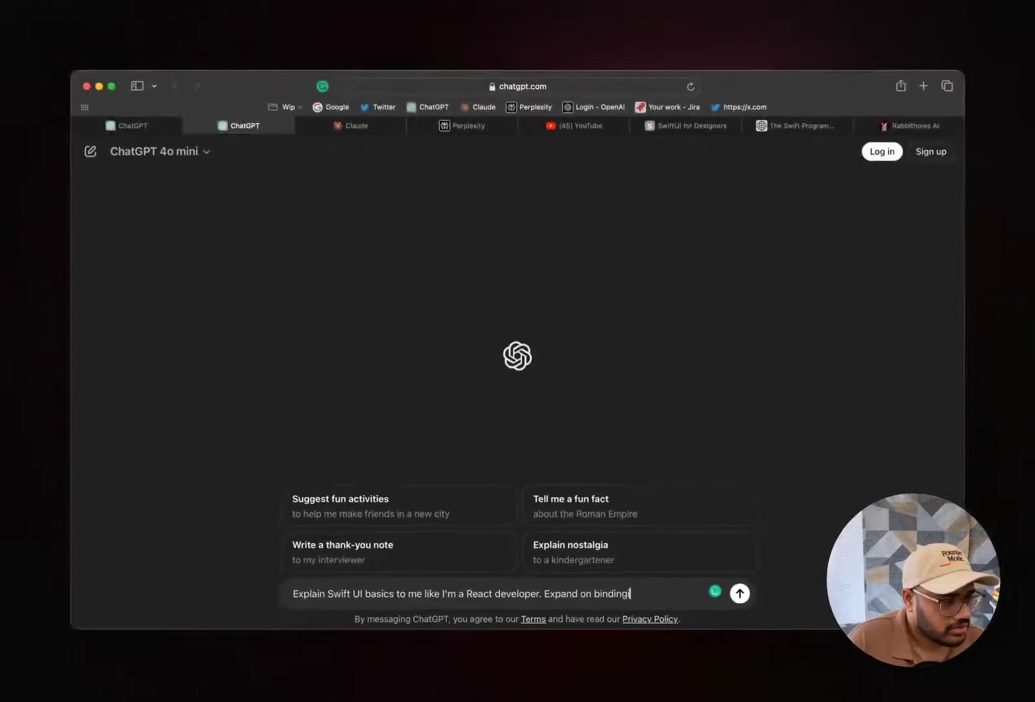
pyautogui.press('Return')
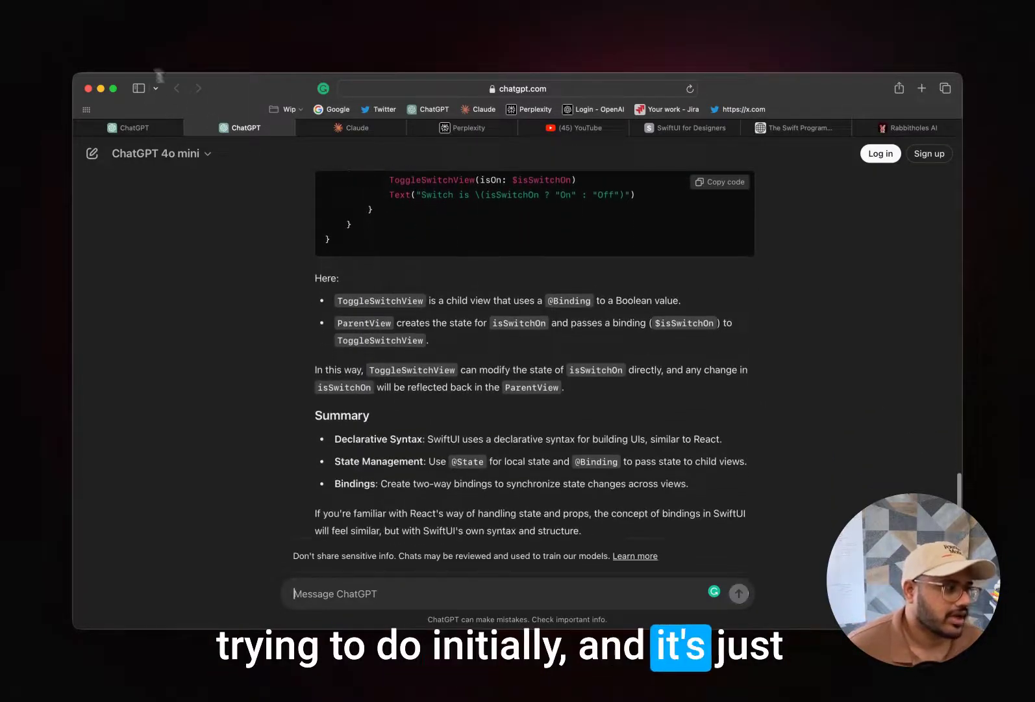
# Step: Compare the two open ChatGPT conversations, finishing on the original one
pyautogui.click(162, 130)
pyautogui.click(254, 130)
pyautogui.click(160, 128)
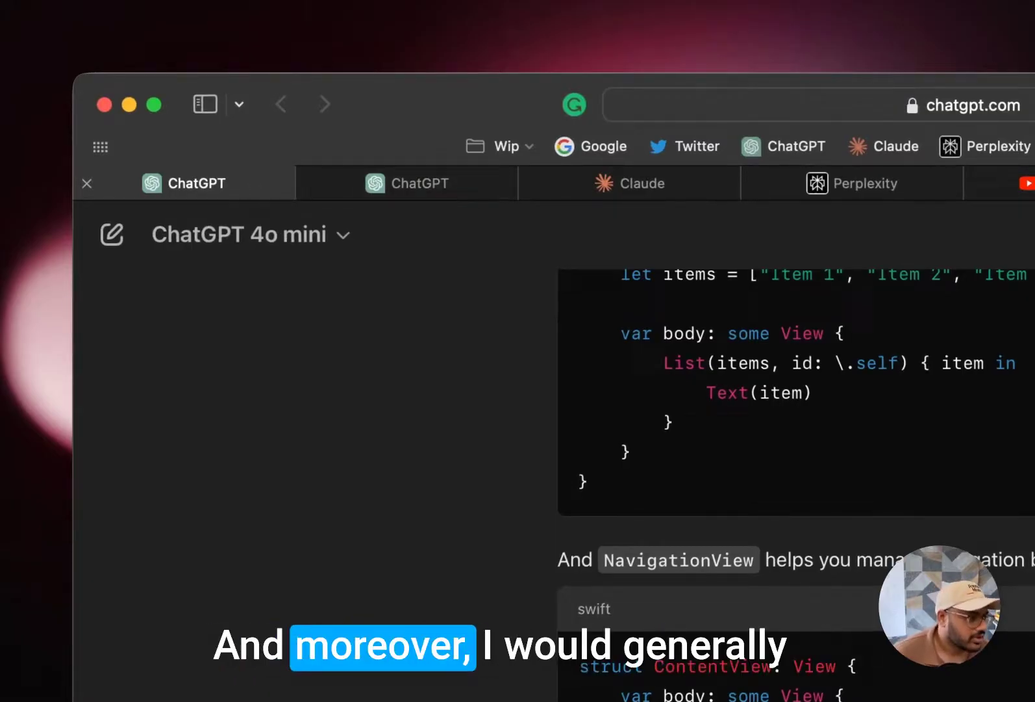
# Step: Switch to YouTube, search for "swiftui for react developers", and look through the resulting videos
pyautogui.click(720, 190)
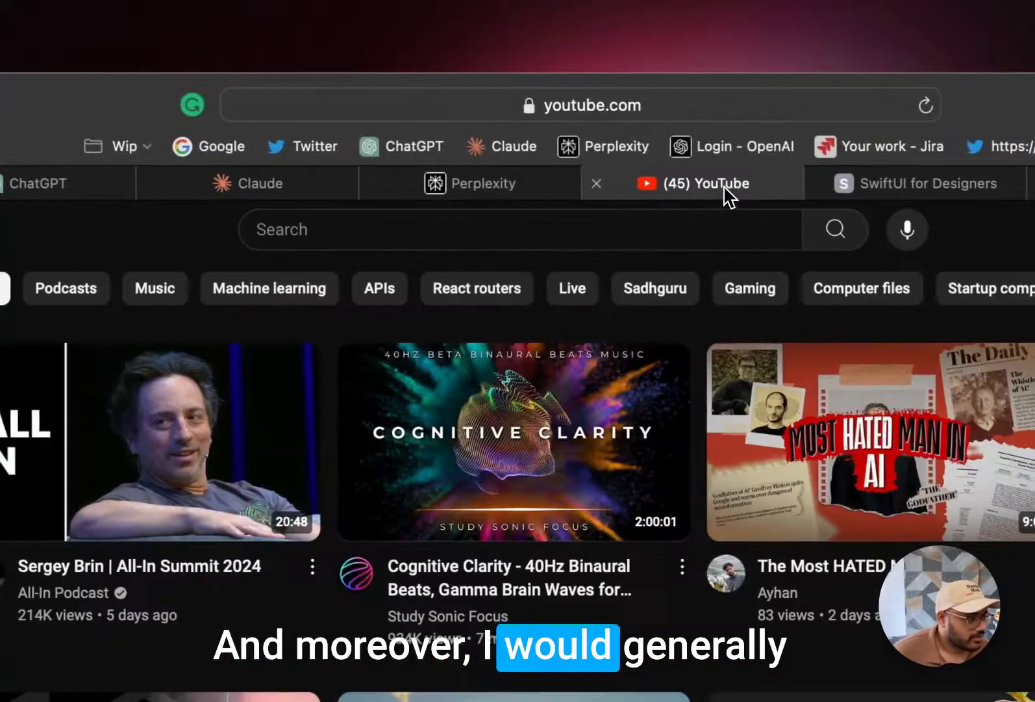
pyautogui.click(558, 233)
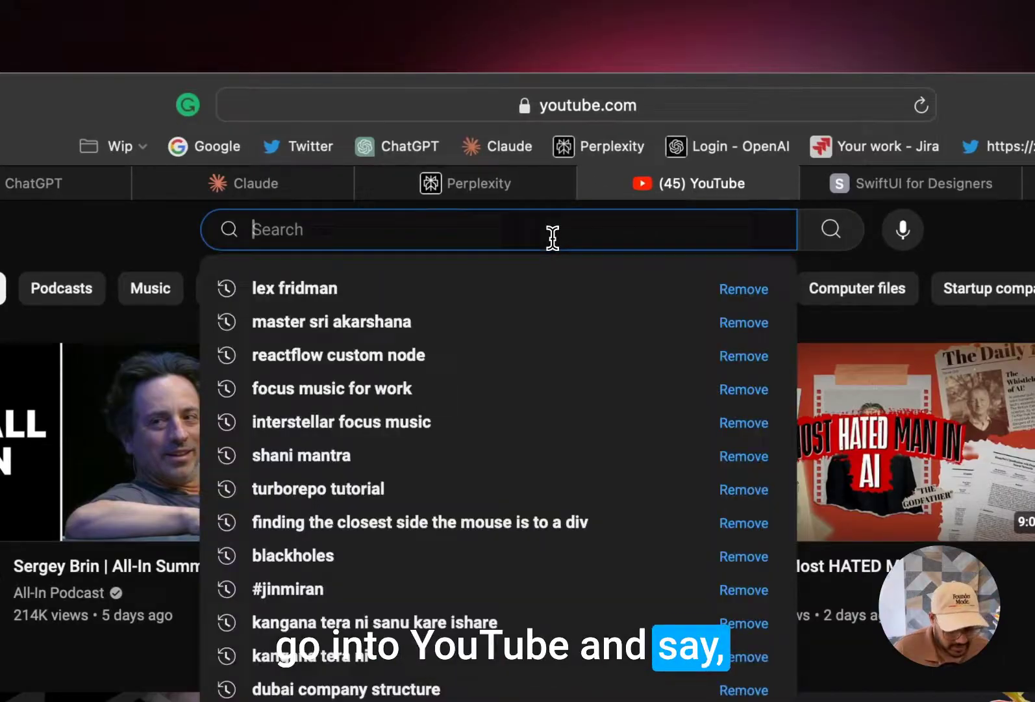
pyautogui.write('Swift Ui for')
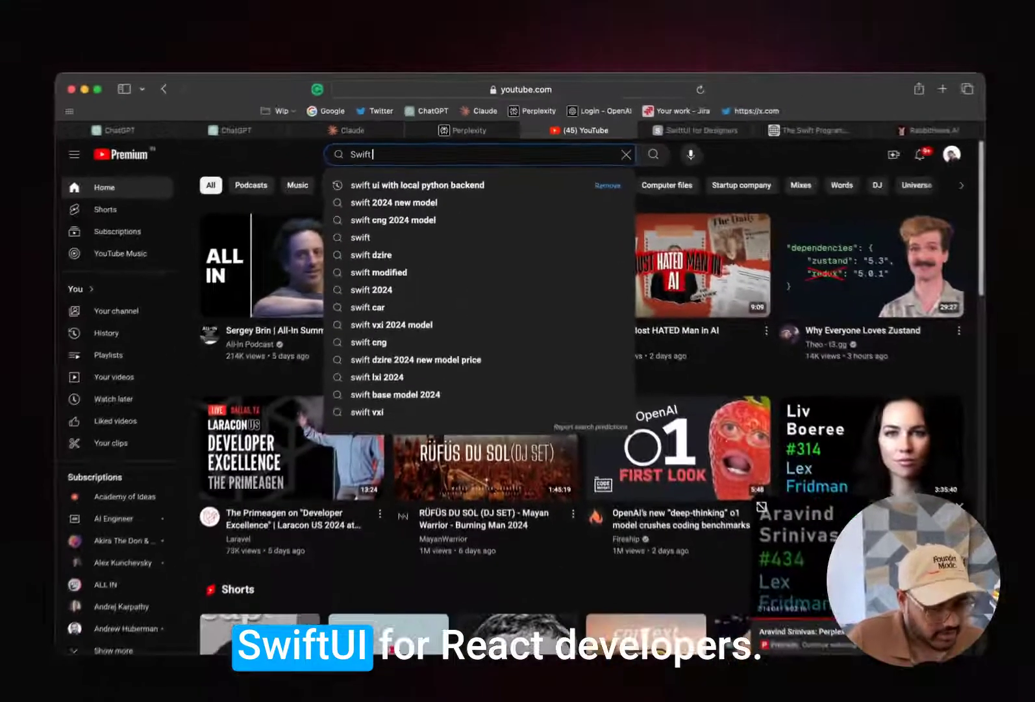
pyautogui.write(' reat')
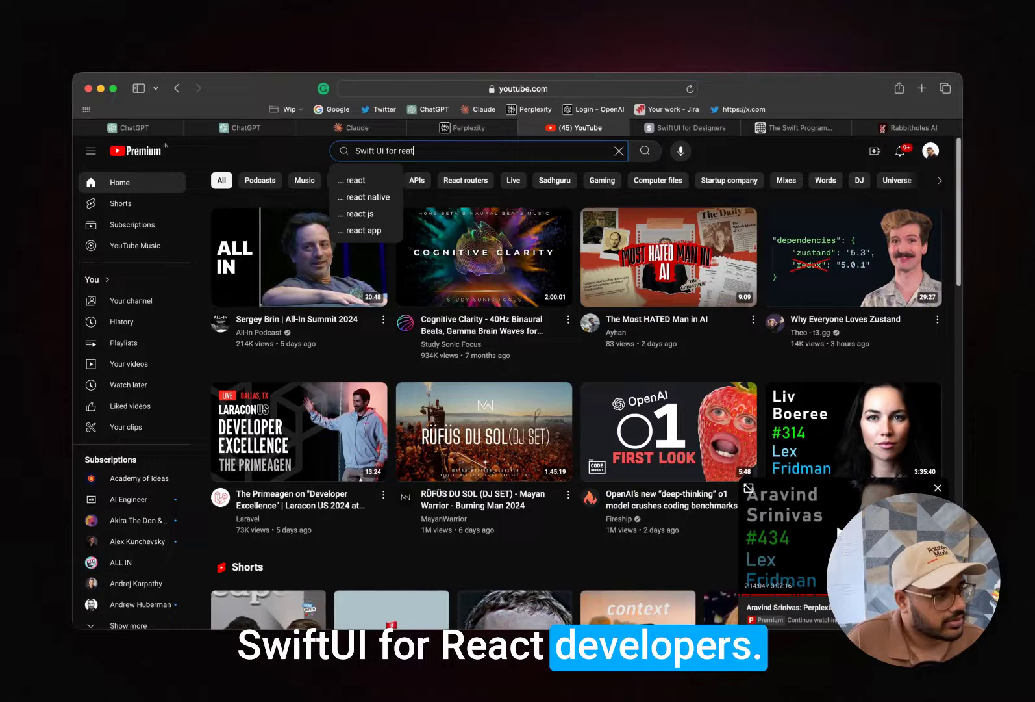
pyautogui.press('BackSpace')
pyautogui.press('Return')
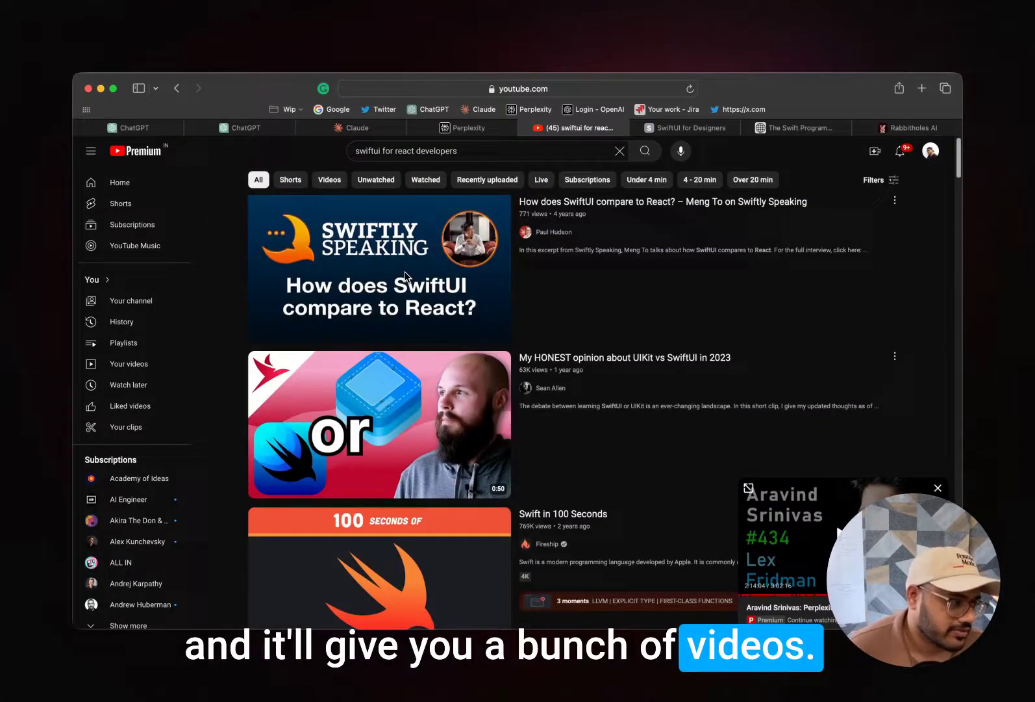
pyautogui.scroll(-5, 409, 390)
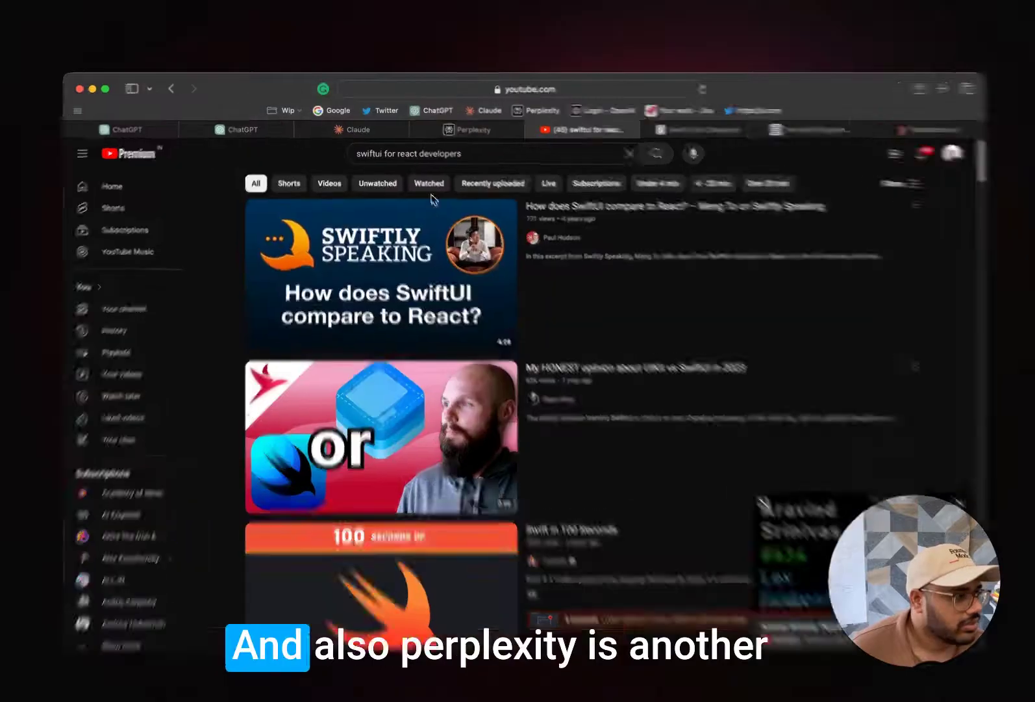
# Step: Visit the Perplexity start page, and switch to the Rabbitholes AI page
pyautogui.click(476, 127)
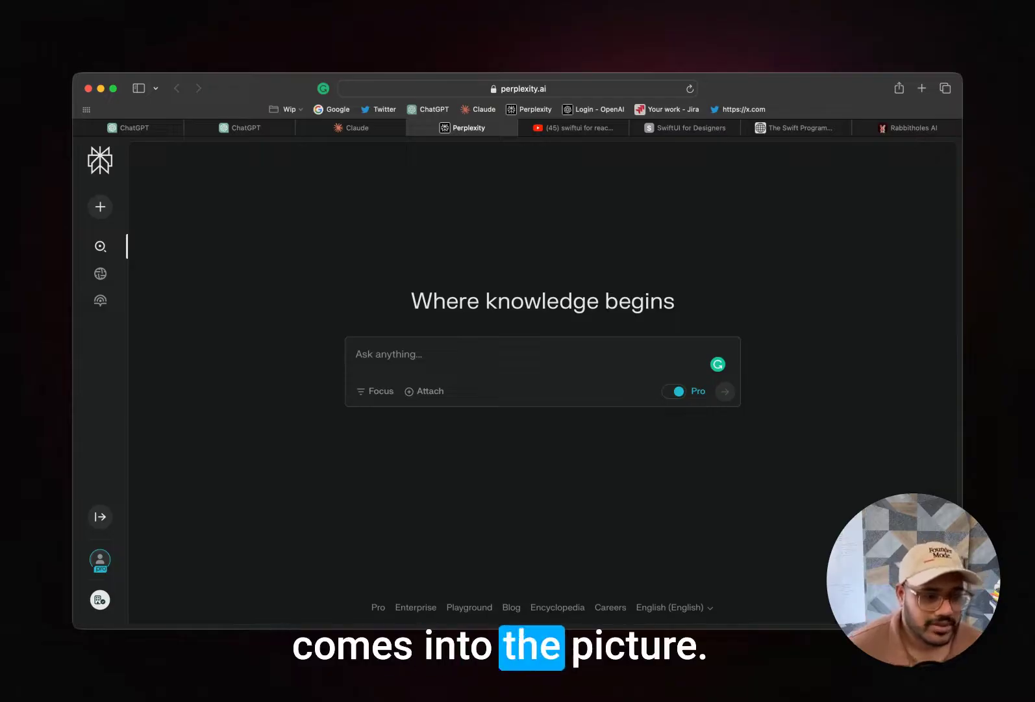
pyautogui.click(883, 128)
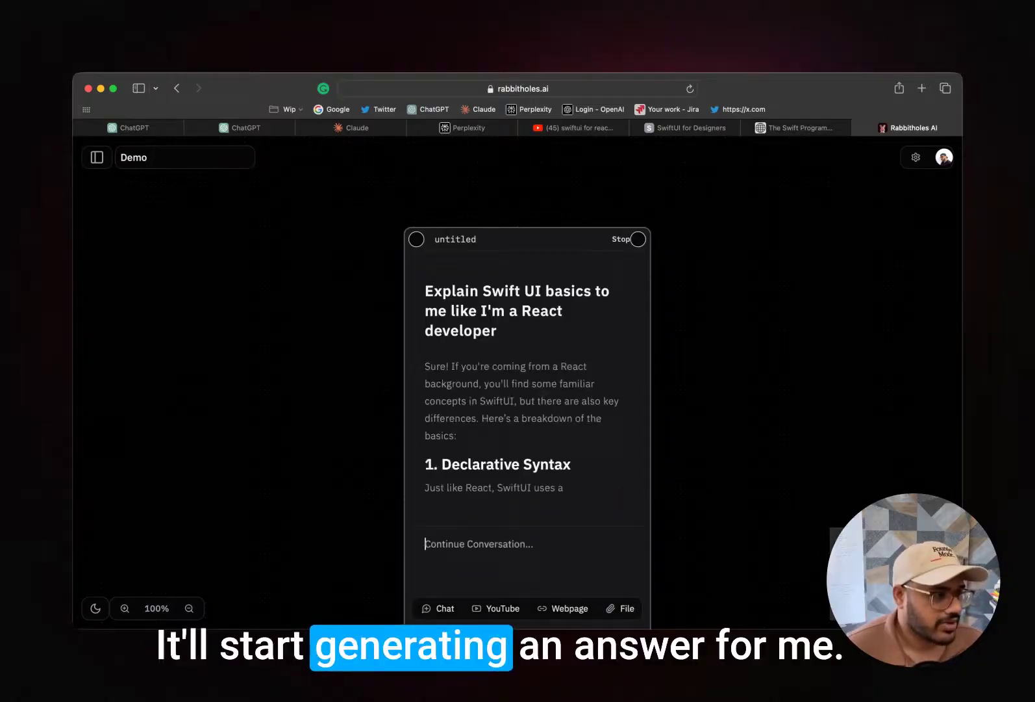
# Step: Widen the chat node holding the "Explain Swift UI basics to me like I'm a React developer" answer
pyautogui.scroll(-5, 545, 393)
pyautogui.scroll(-5, 536, 369)
pyautogui.scroll(-3, 537, 369)
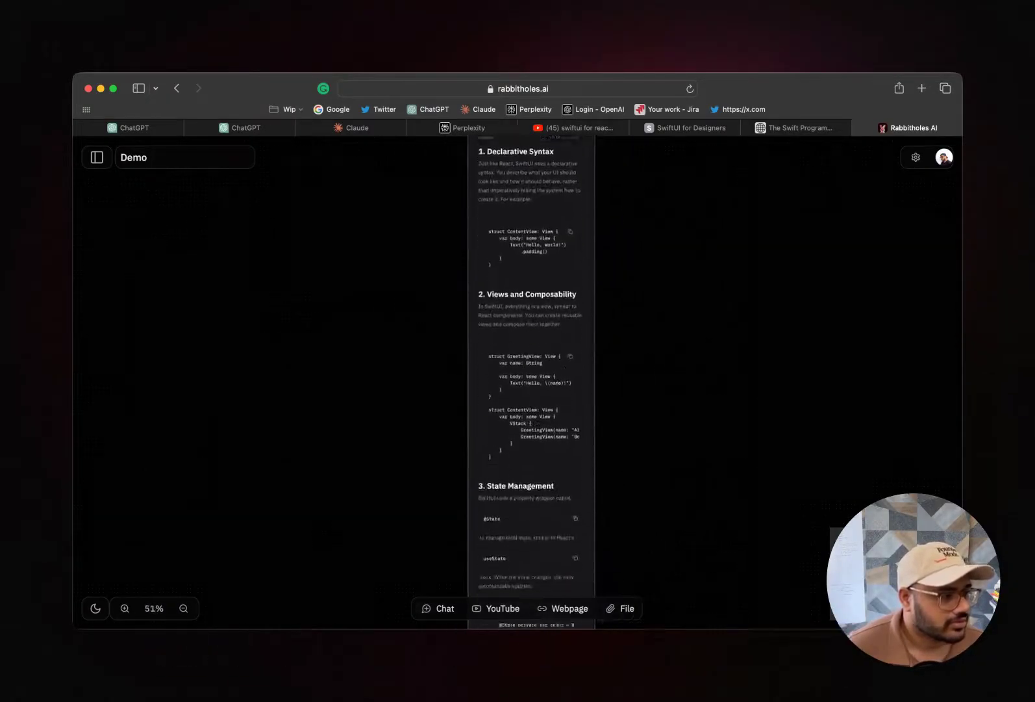
pyautogui.scroll(-3, 543, 392)
pyautogui.scroll(6, 565, 419)
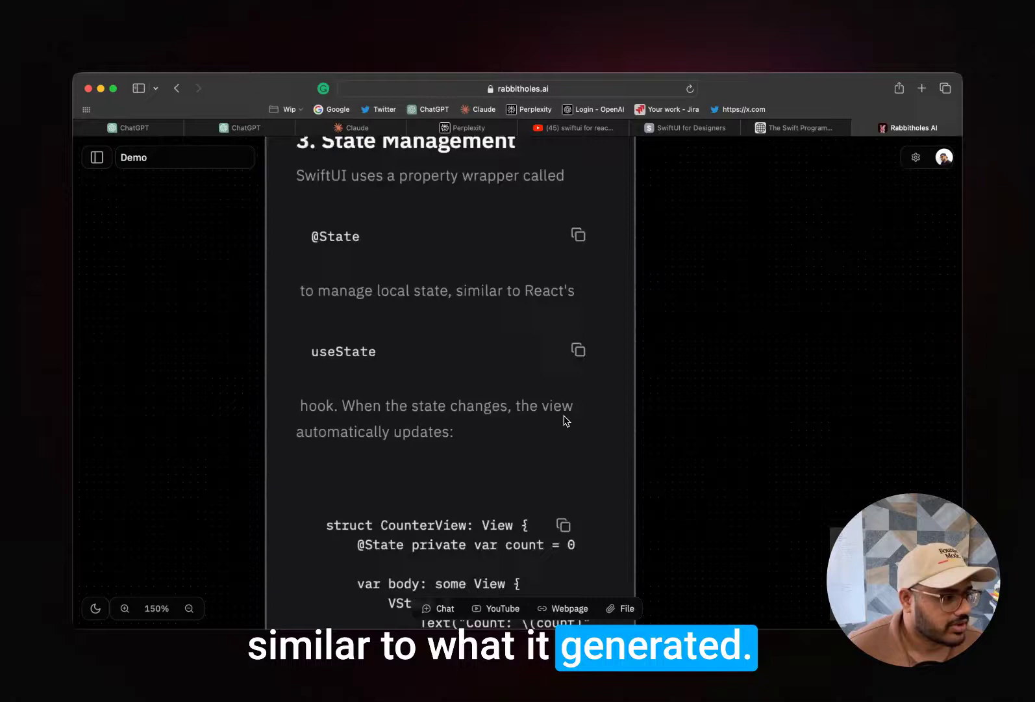
pyautogui.scroll(-5, 564, 415)
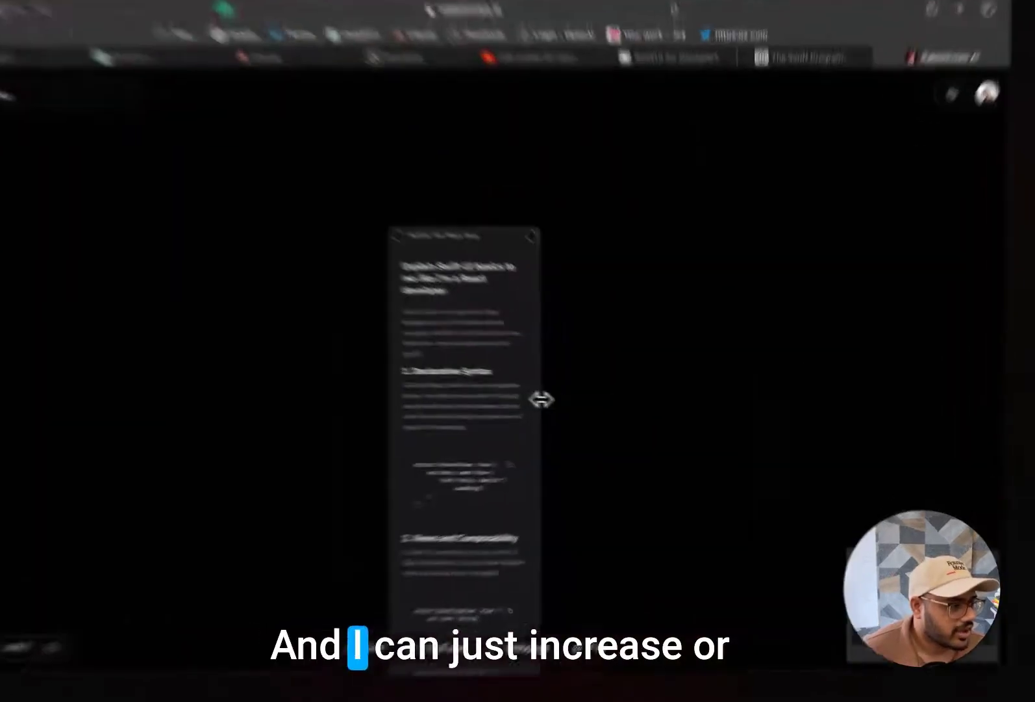
pyautogui.moveTo(579, 409); pyautogui.dragTo(743, 377)
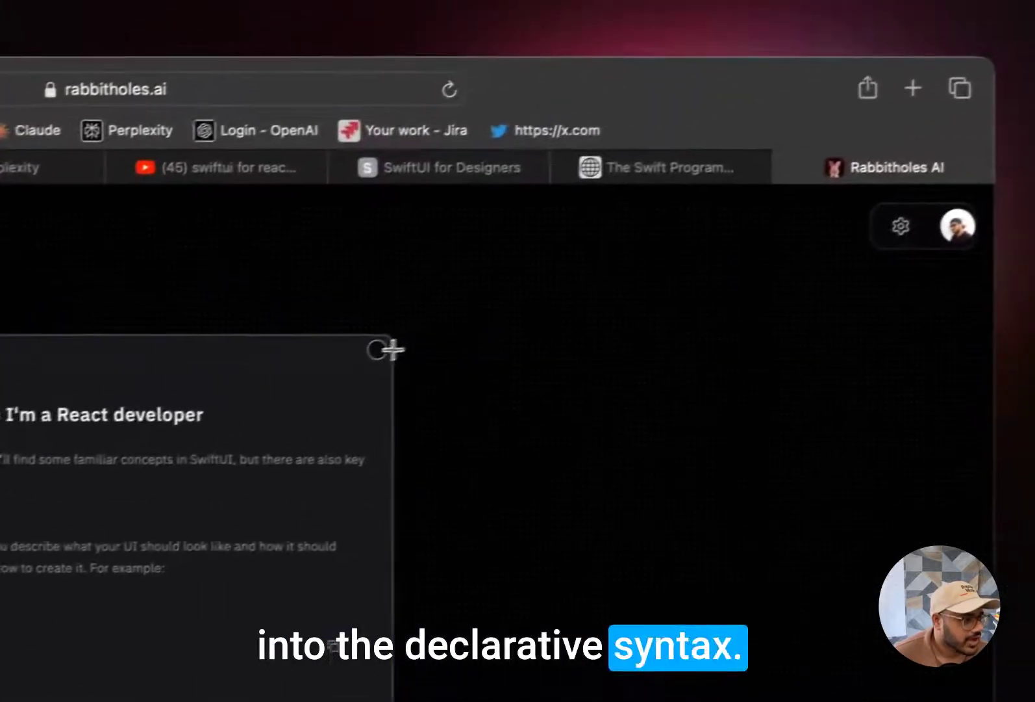
# Step: Branch a connected chat node from the SwiftUI basics node and ask it "Expand on 1"
pyautogui.moveTo(628, 255); pyautogui.dragTo(980, 226)
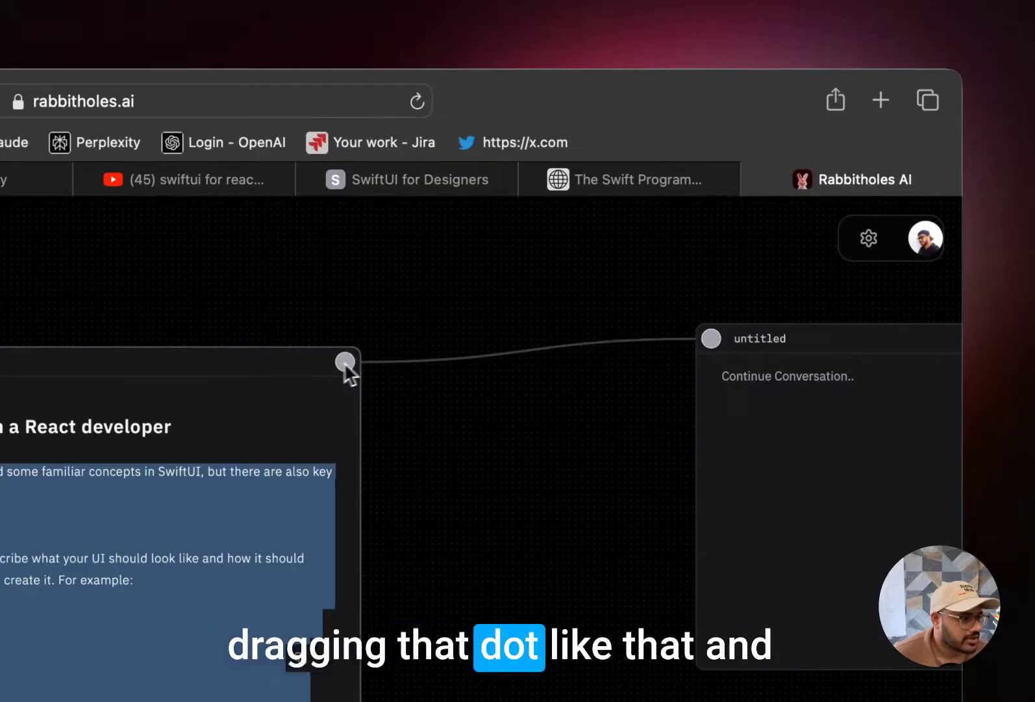
pyautogui.click(771, 411)
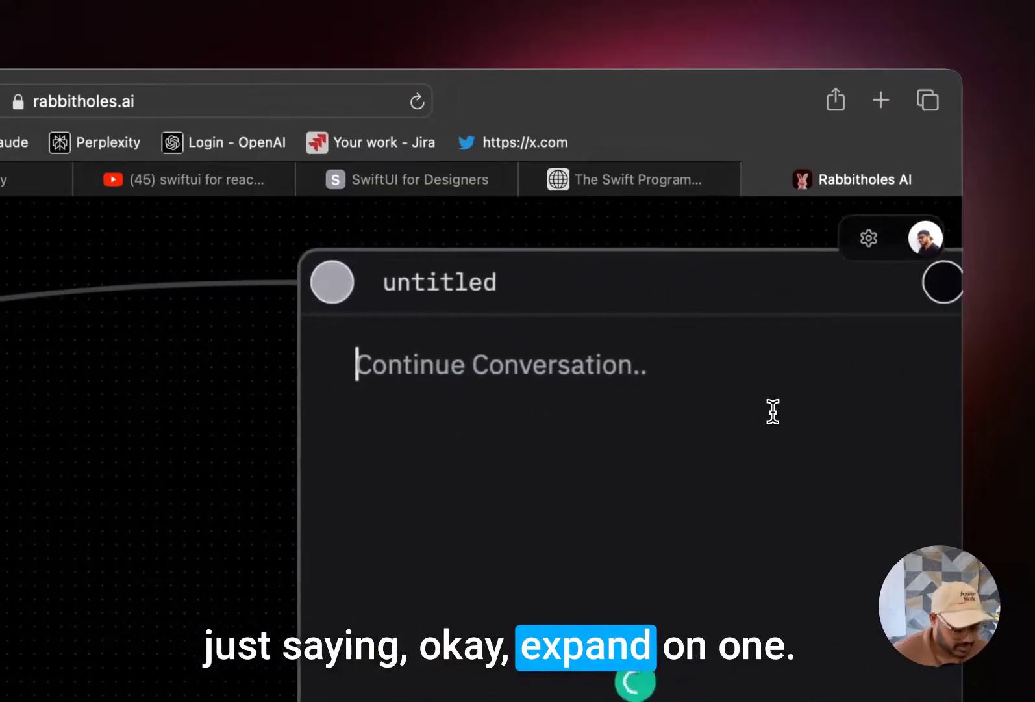
pyautogui.write('Expand on 1')
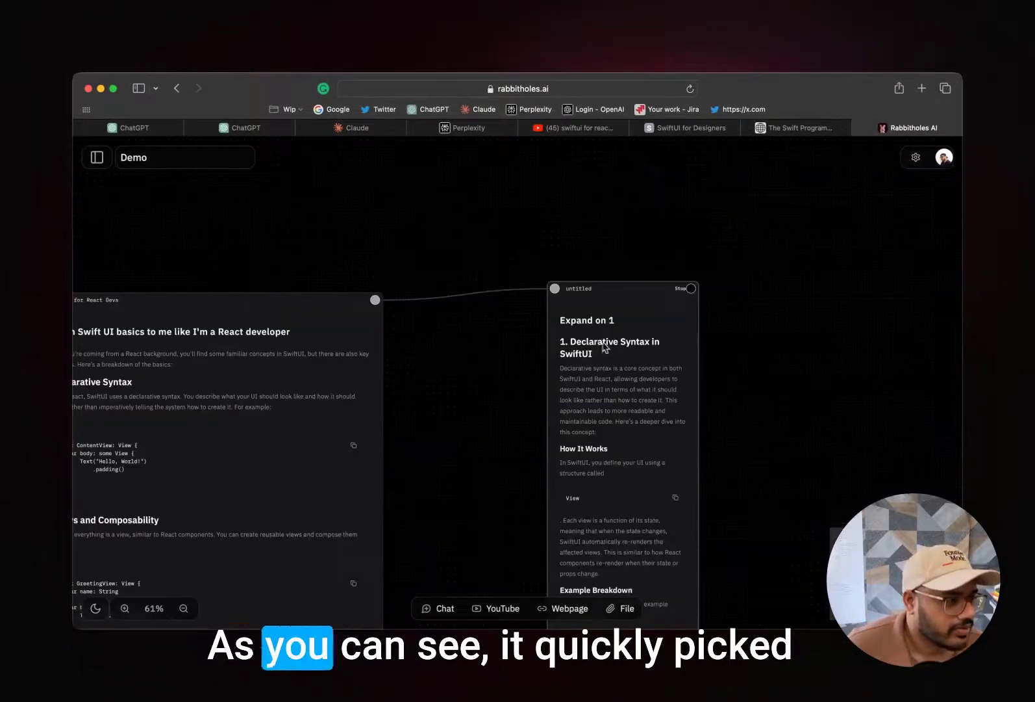
# Step: Compare the "Expand on 1" answer with the Declarative Syntax section in the original SwiftUI basics node
pyautogui.scroll(-2, 599, 348)
pyautogui.scroll(5, 160, 318)
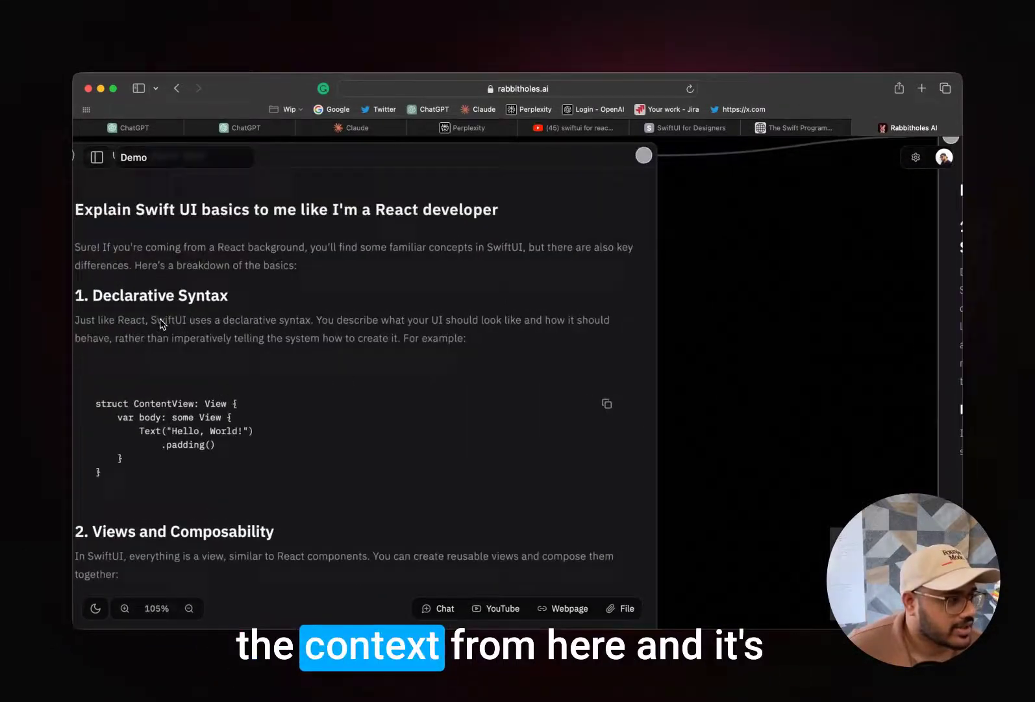
pyautogui.scroll(-6, 190, 309)
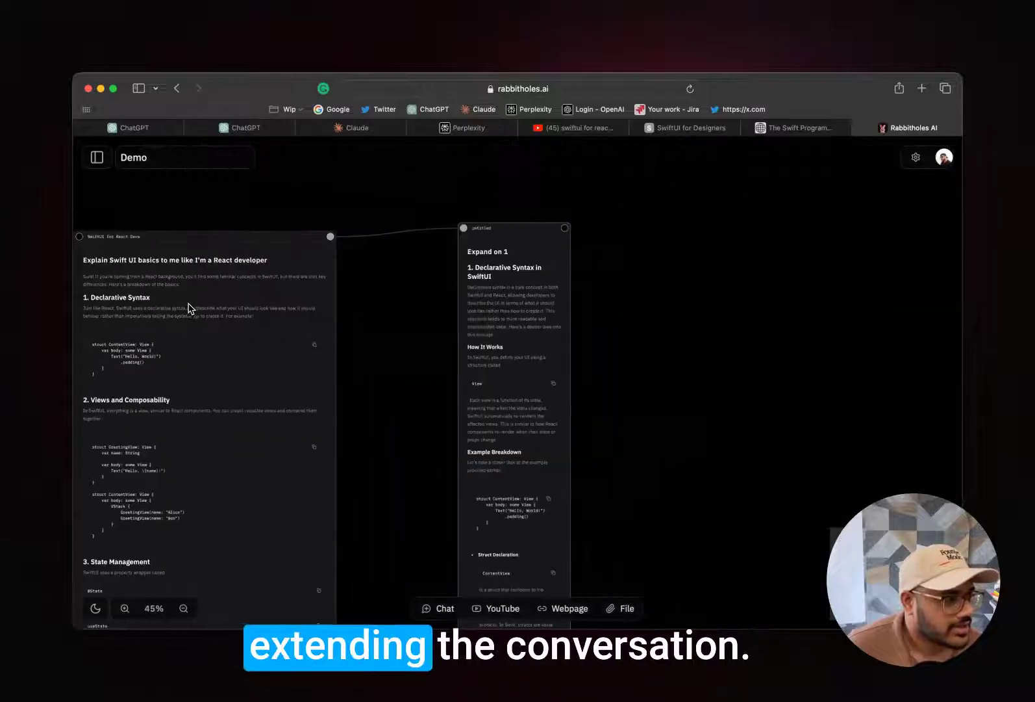
pyautogui.scroll(6, 545, 263)
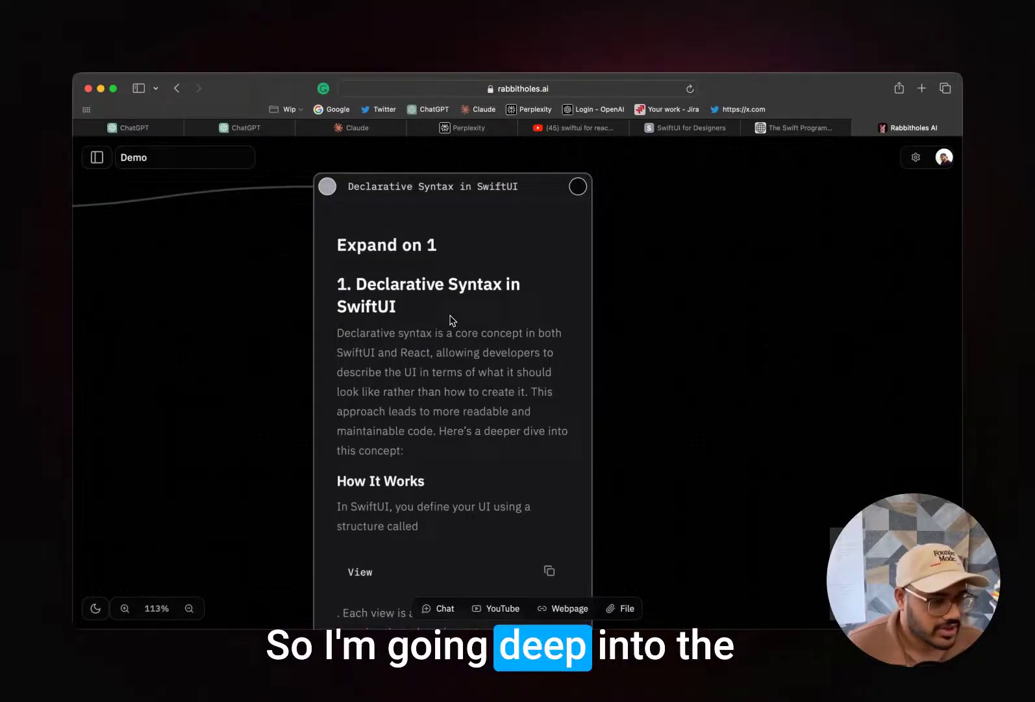
pyautogui.scroll(-6, 453, 320)
pyautogui.hscroll(-3, 452, 319)
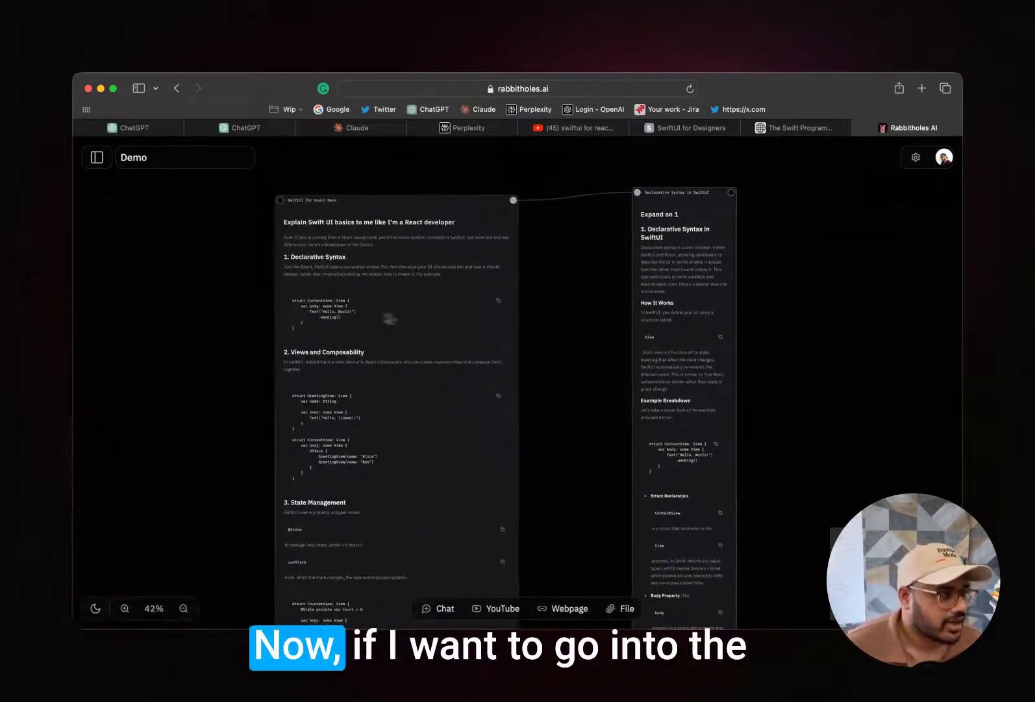
# Step: Branch a second chat node from the SwiftUI basics node and ask it "Expand On 2"
pyautogui.scroll(4, 297, 316)
pyautogui.scroll(-6, 322, 396)
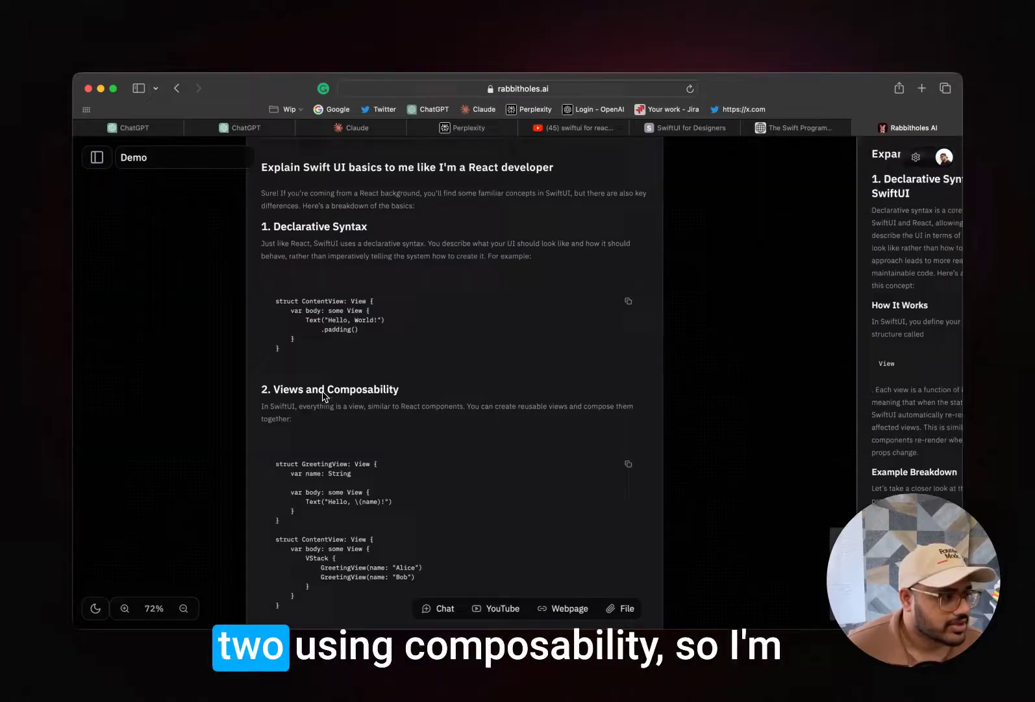
pyautogui.moveTo(457, 285); pyautogui.dragTo(699, 262)
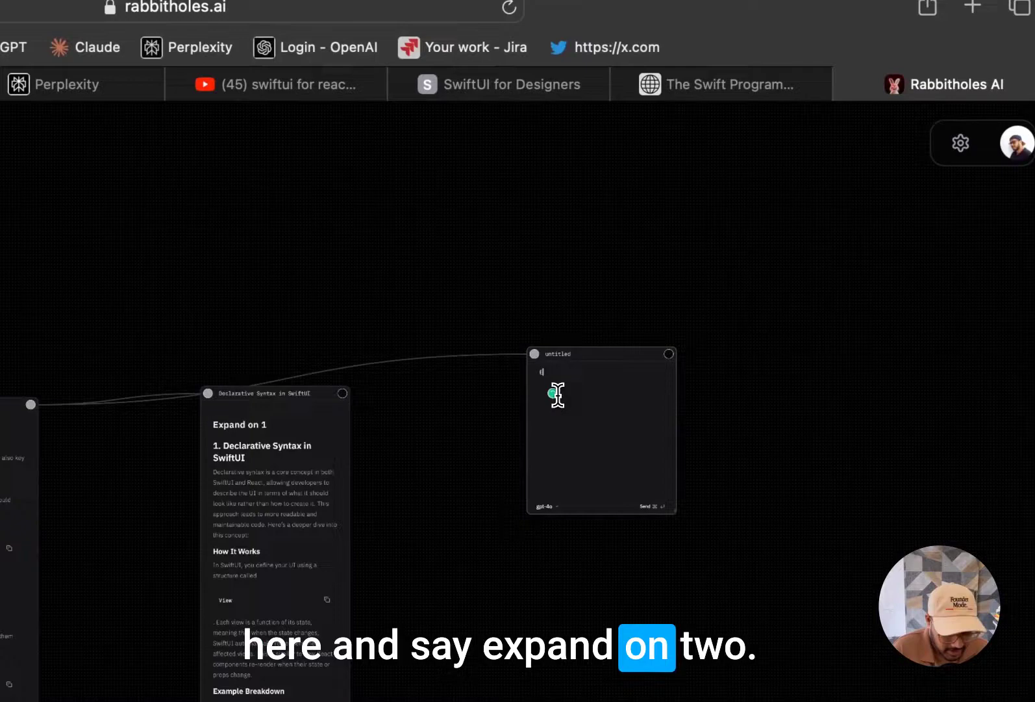
pyautogui.press('super+Return')
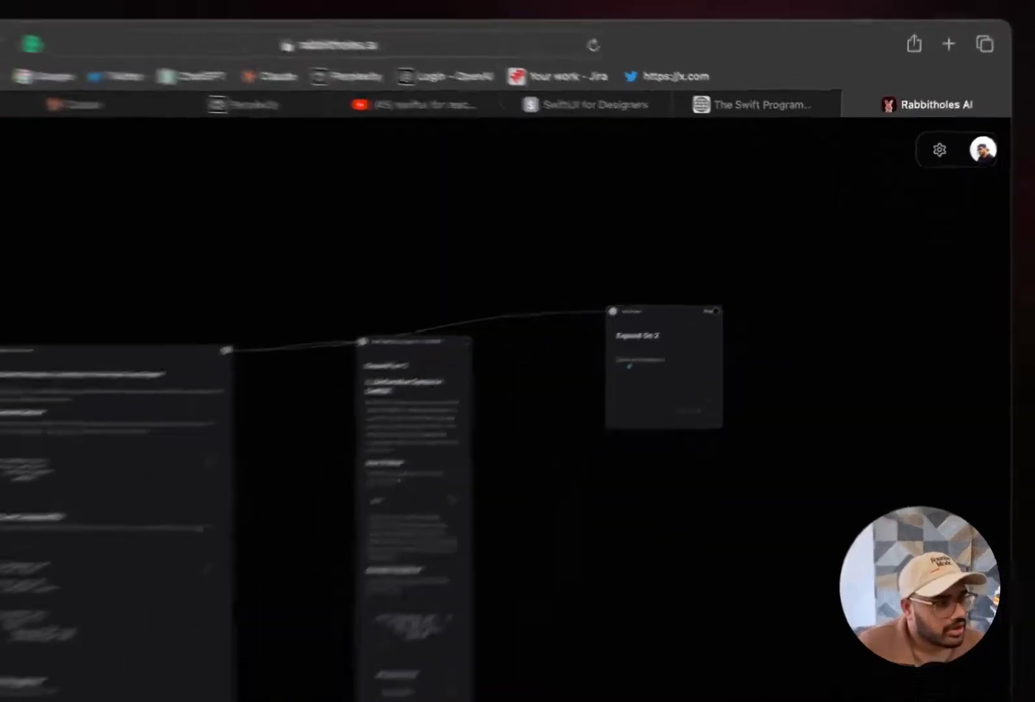
# Step: Examine the "Expand On 2" answer and survey how all three chat nodes connect across the canvas
pyautogui.scroll(8, 556, 394)
pyautogui.hscroll(3, 556, 395)
pyautogui.scroll(-6, 556, 394)
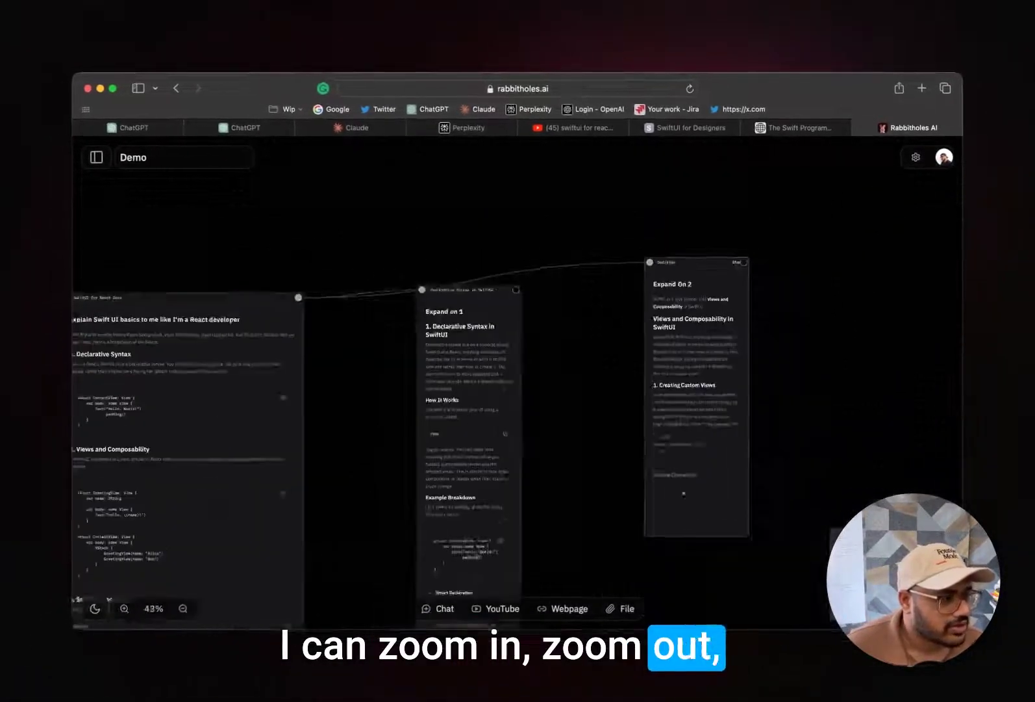
pyautogui.scroll(5, 641, 281)
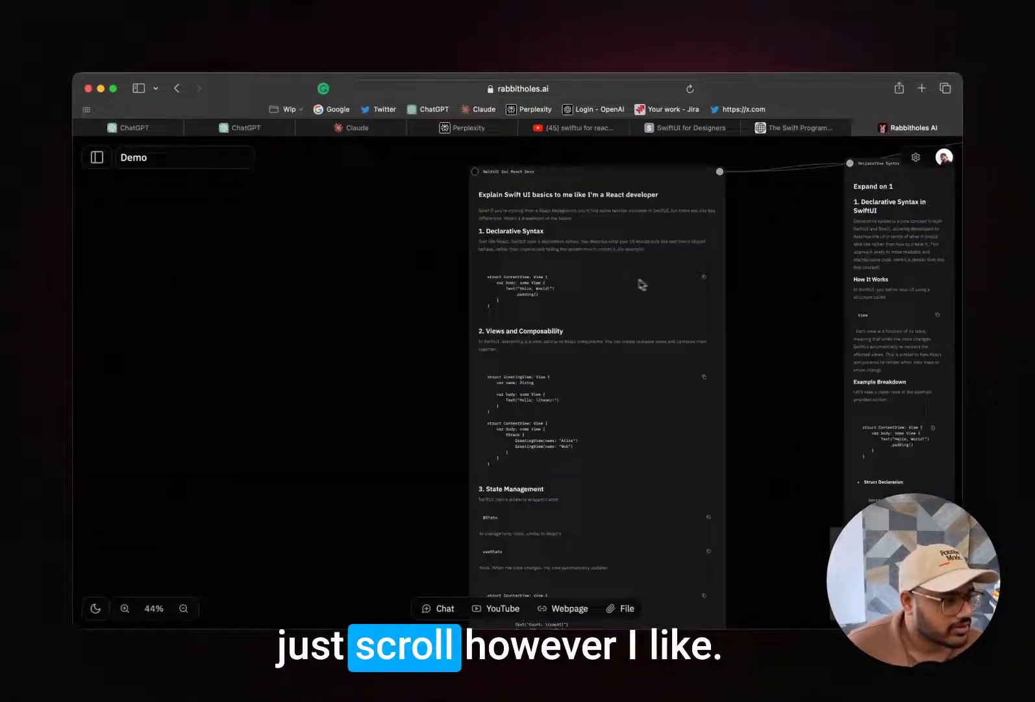
pyautogui.scroll(-5, 625, 281)
pyautogui.hscroll(10, 624, 281)
pyautogui.scroll(8, 406, 294)
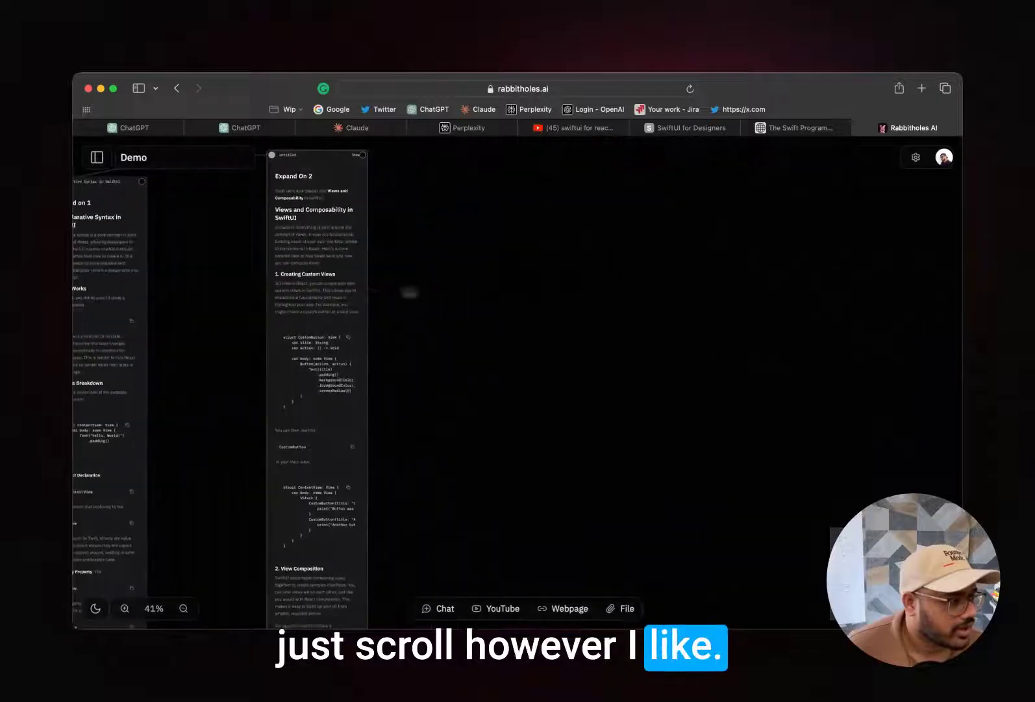
pyautogui.scroll(-5, 357, 354)
pyautogui.scroll(-3, 315, 367)
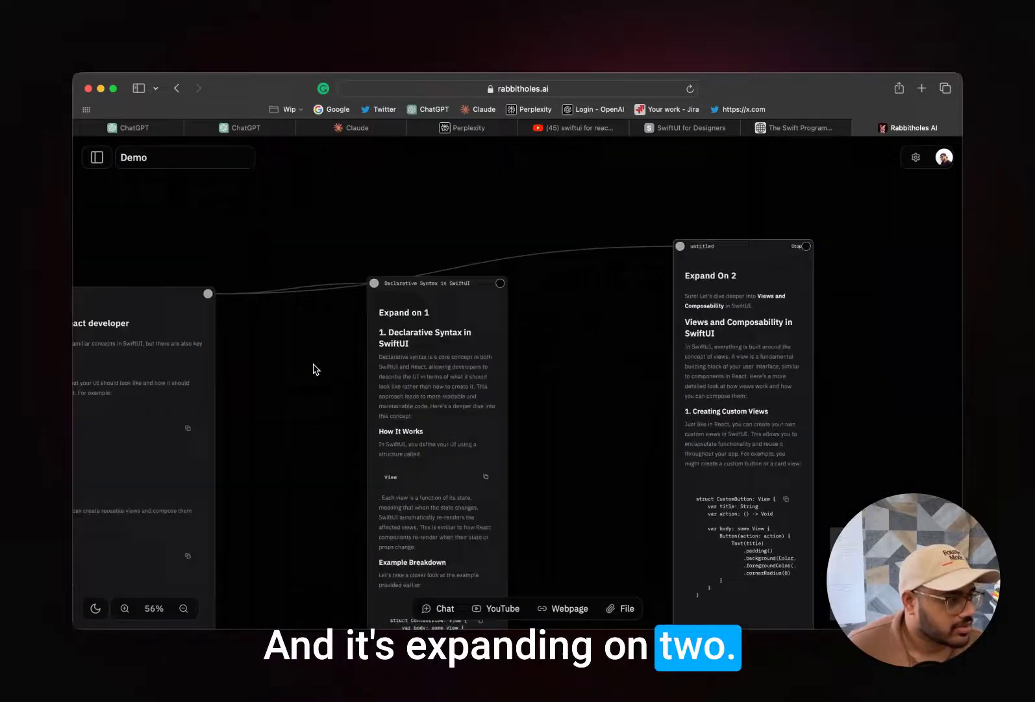
pyautogui.hscroll(-5, 363, 350)
pyautogui.scroll(2, 381, 346)
pyautogui.hscroll(-5, 381, 346)
pyautogui.scroll(-5, 382, 347)
pyautogui.scroll(-5, 383, 348)
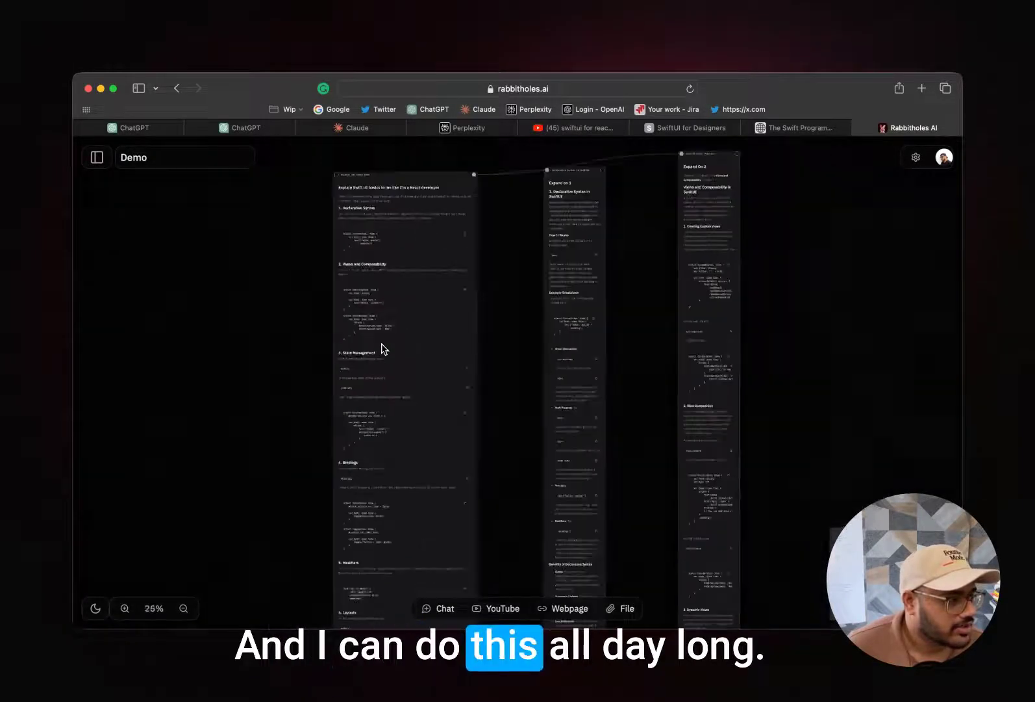
# Step: Branch a third chat node from the SwiftUI basics node, place it above the others, and ask it "Expand on 3"
pyautogui.scroll(3, 448, 272)
pyautogui.moveTo(373, 319); pyautogui.dragTo(718, 150)
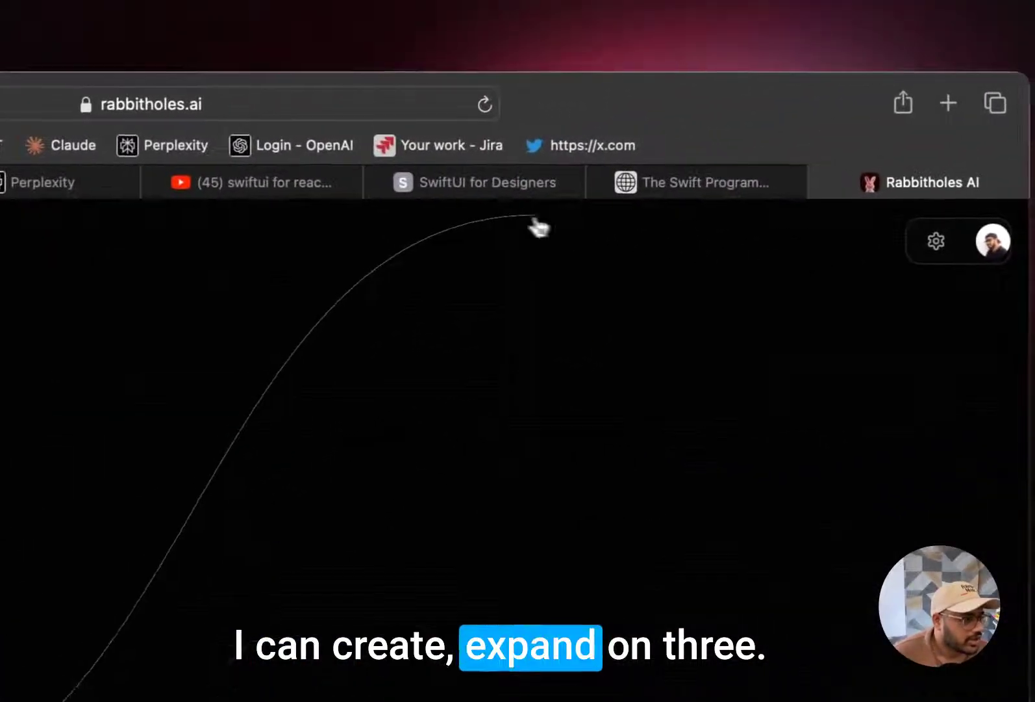
pyautogui.moveTo(539, 226); pyautogui.dragTo(833, 306)
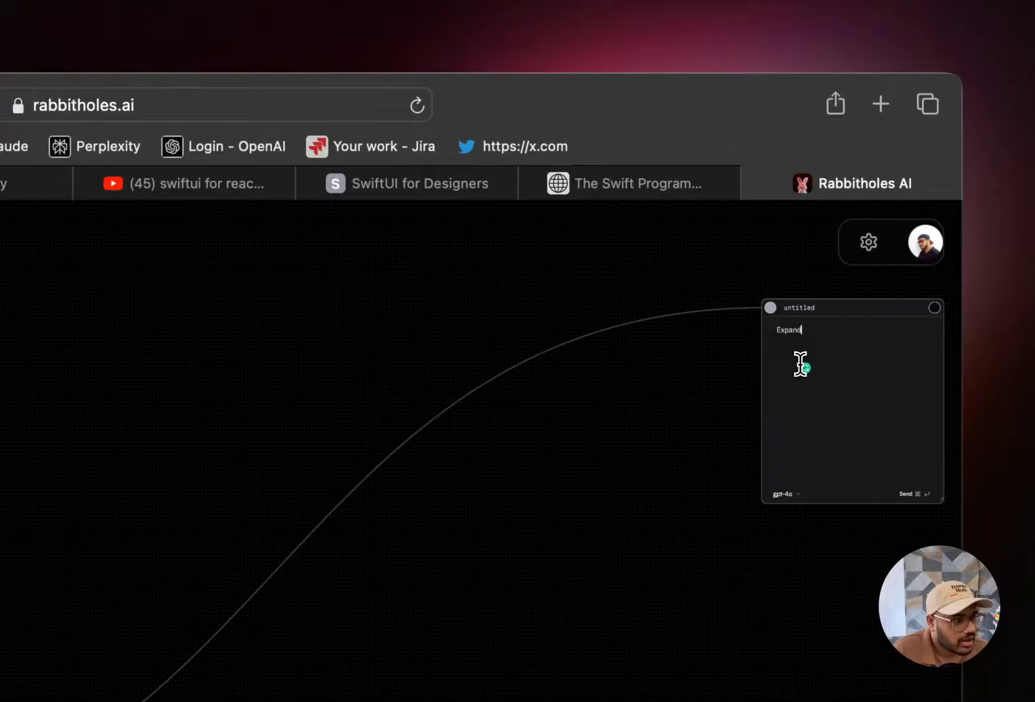
pyautogui.press('super+Return')
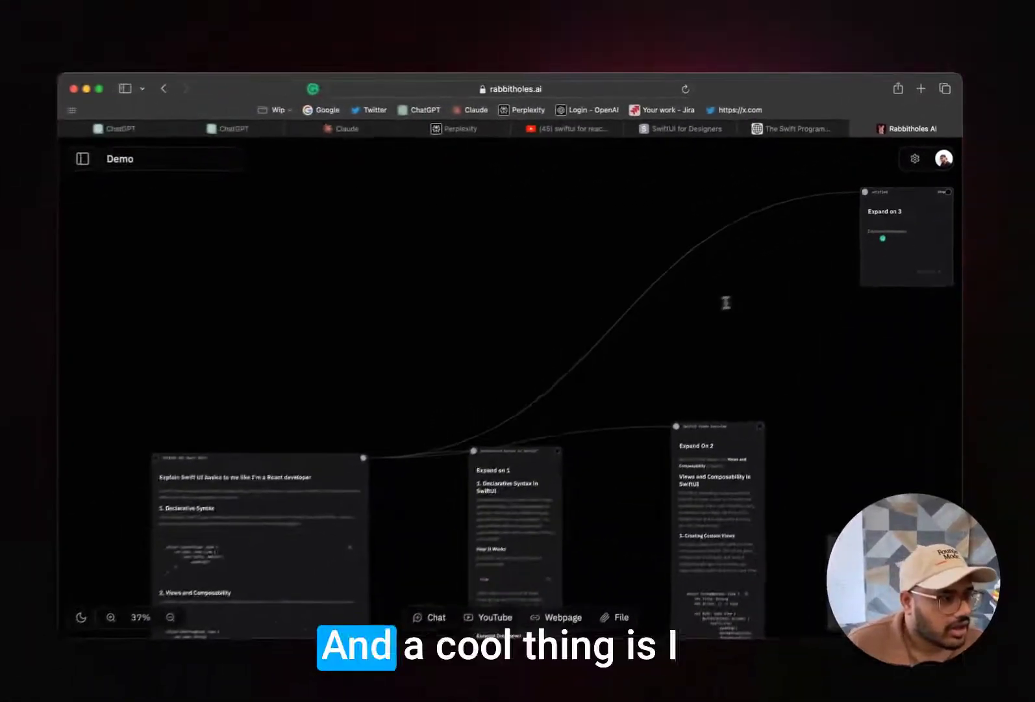
# Step: Create another connected chat node directly beside the SwiftUI basics node, starting from that node's conversation field
pyautogui.scroll(-3, 453, 546)
pyautogui.scroll(-5, 452, 545)
pyautogui.scroll(-4, 708, 310)
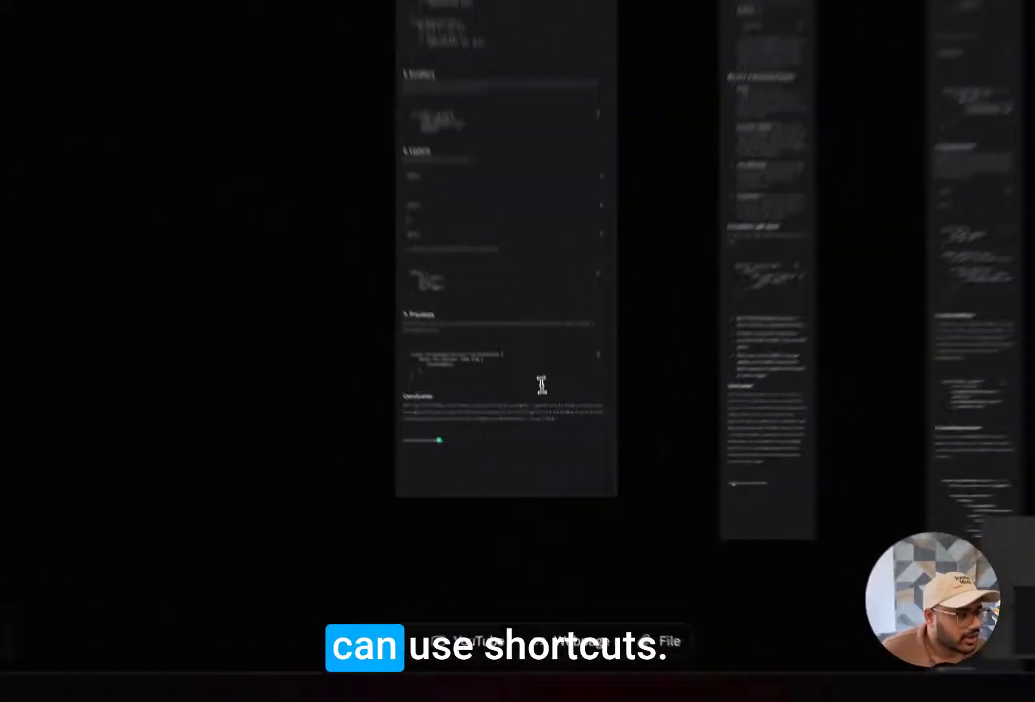
pyautogui.scroll(5, 517, 487)
pyautogui.hscroll(2, 482, 423)
pyautogui.scroll(-1, 482, 423)
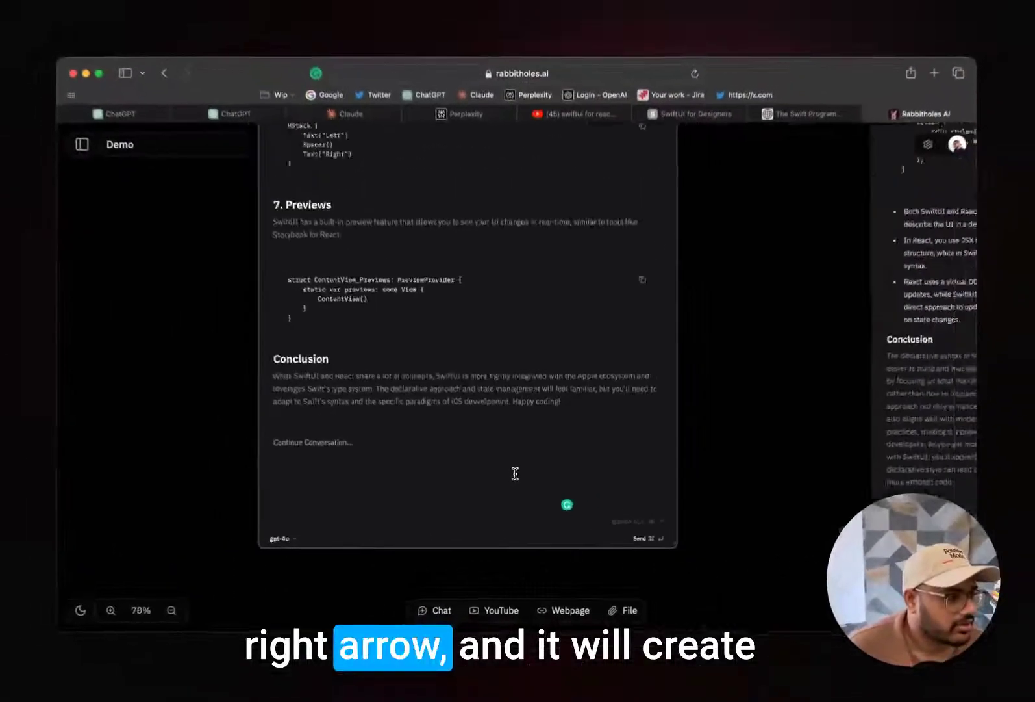
pyautogui.press('super+Right')
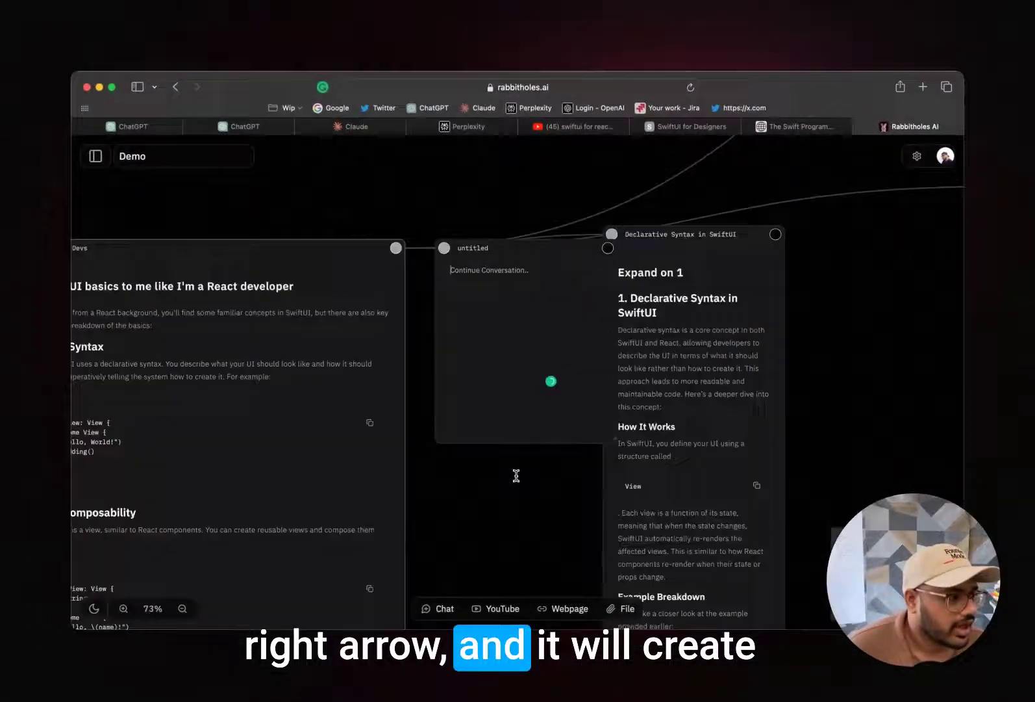
pyautogui.moveTo(481, 273); pyautogui.dragTo(559, 114)
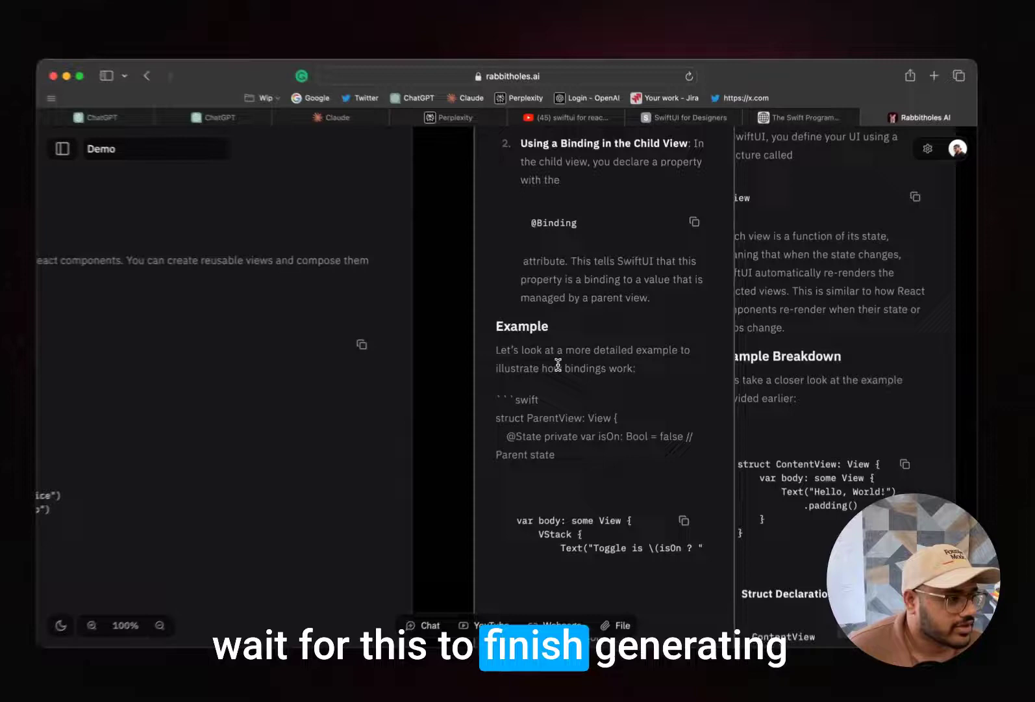
# Step: Move the "Expand on 4" chat node into the empty space above the other nodes and widen it
pyautogui.scroll(-5, 565, 362)
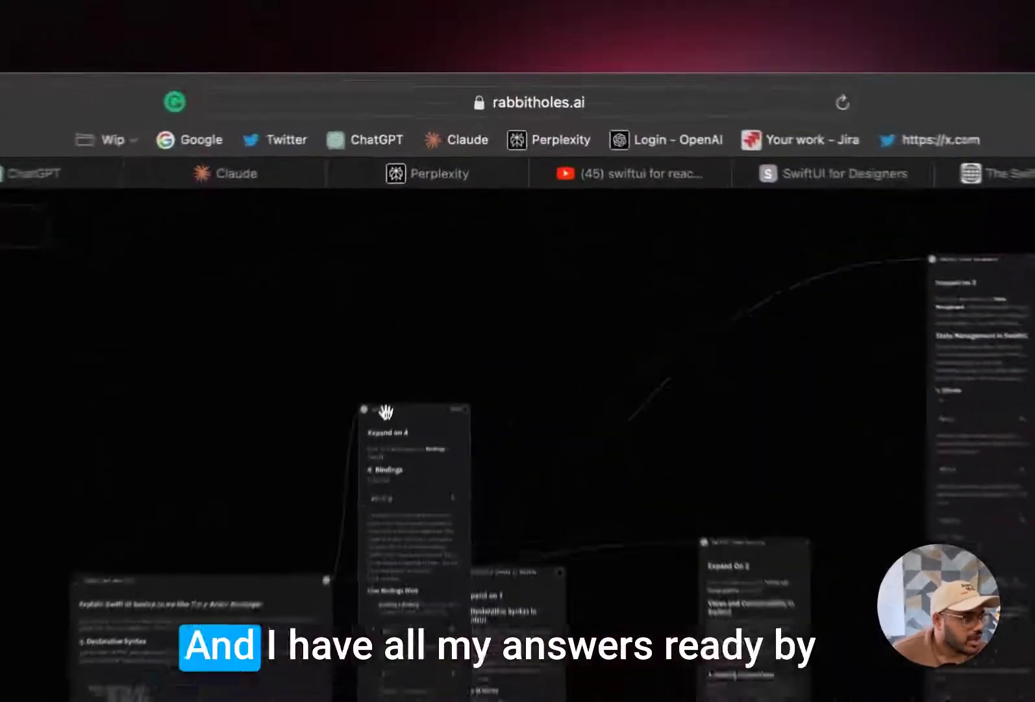
pyautogui.moveTo(439, 257); pyautogui.dragTo(564, 95)
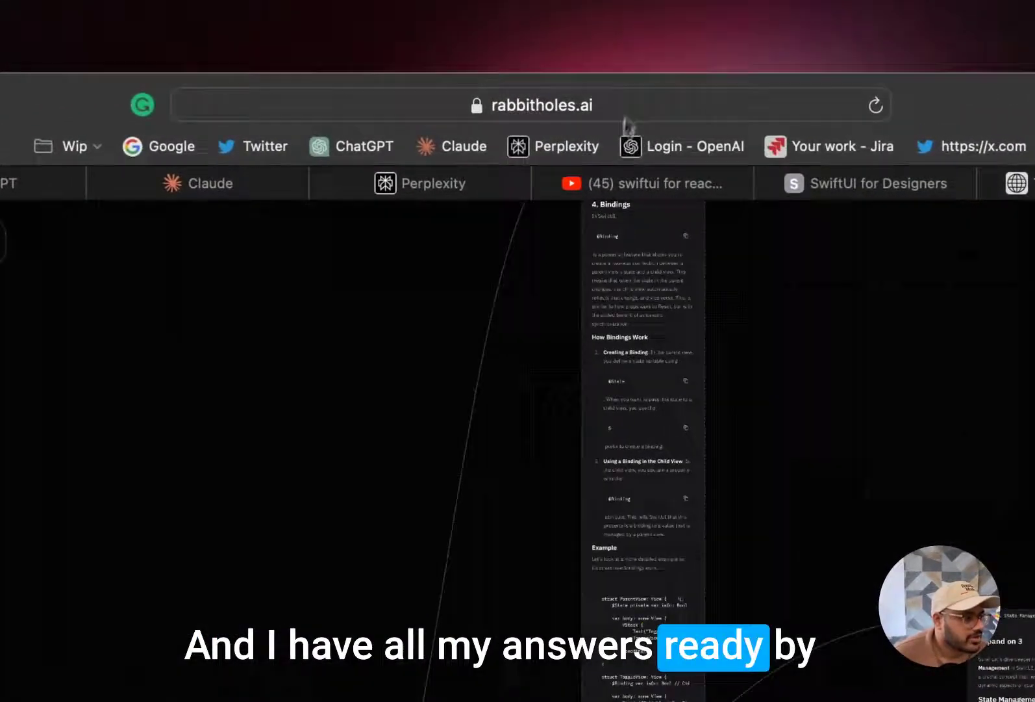
pyautogui.moveTo(626, 119); pyautogui.dragTo(612, 165)
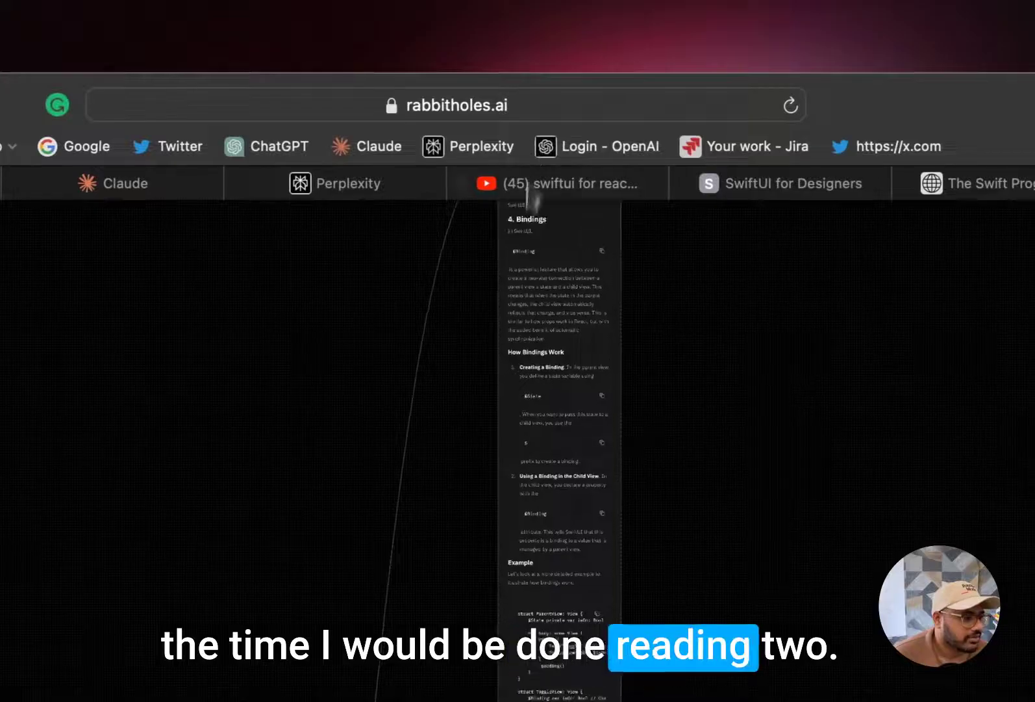
pyautogui.moveTo(621, 483); pyautogui.dragTo(452, 390)
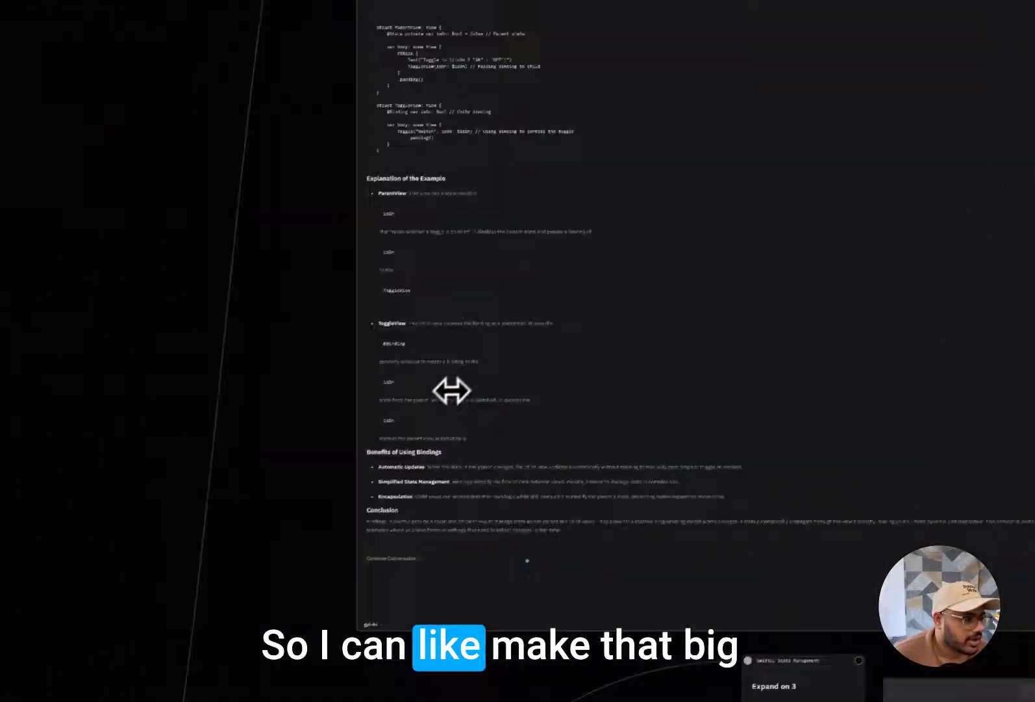
# Step: Look over the widened node's answer and return to the "Expand on 1" node about declarative syntax
pyautogui.scroll(-8, 458, 385)
pyautogui.scroll(6, 465, 380)
pyautogui.scroll(-3, 465, 380)
pyautogui.scroll(3, 465, 380)
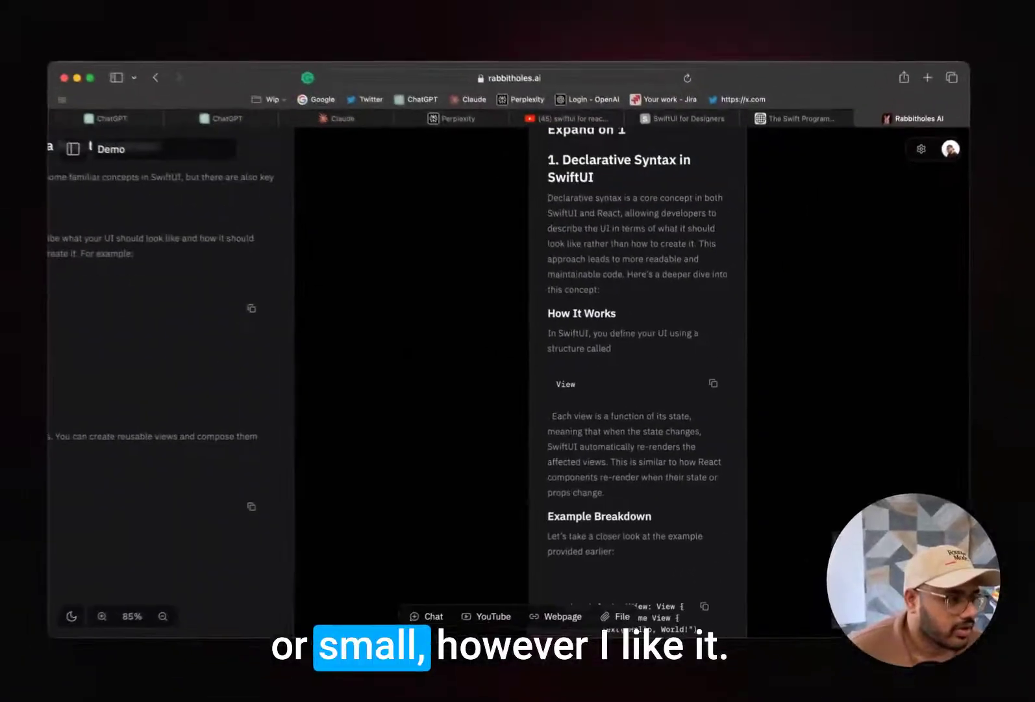
pyautogui.scroll(4, 617, 367)
pyautogui.scroll(5, 607, 383)
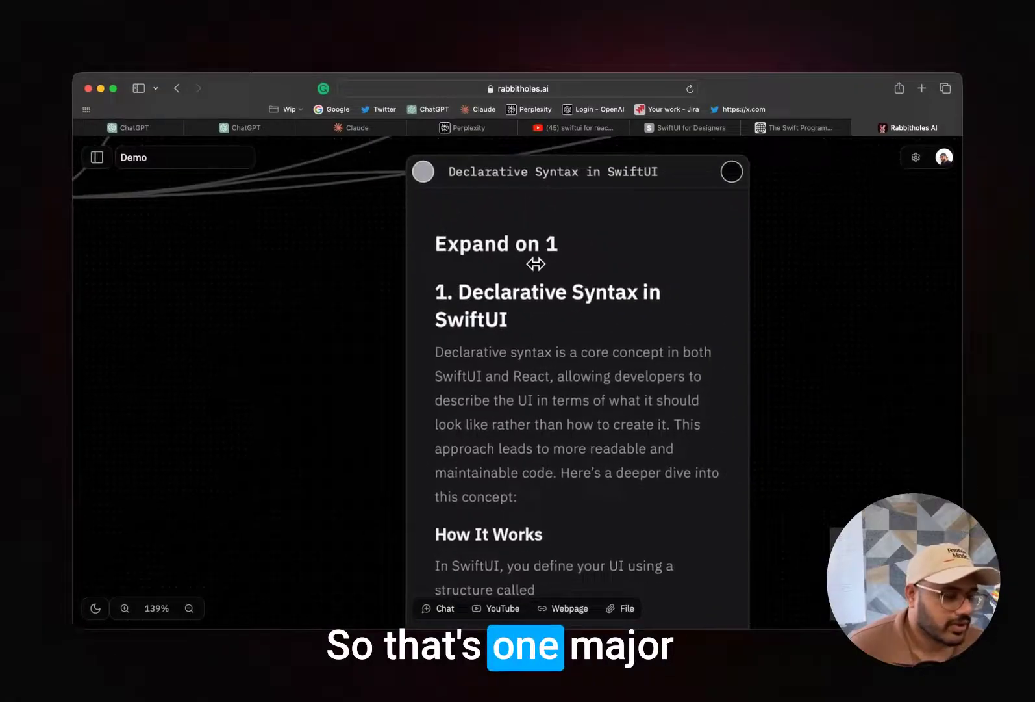
pyautogui.scroll(2, 536, 264)
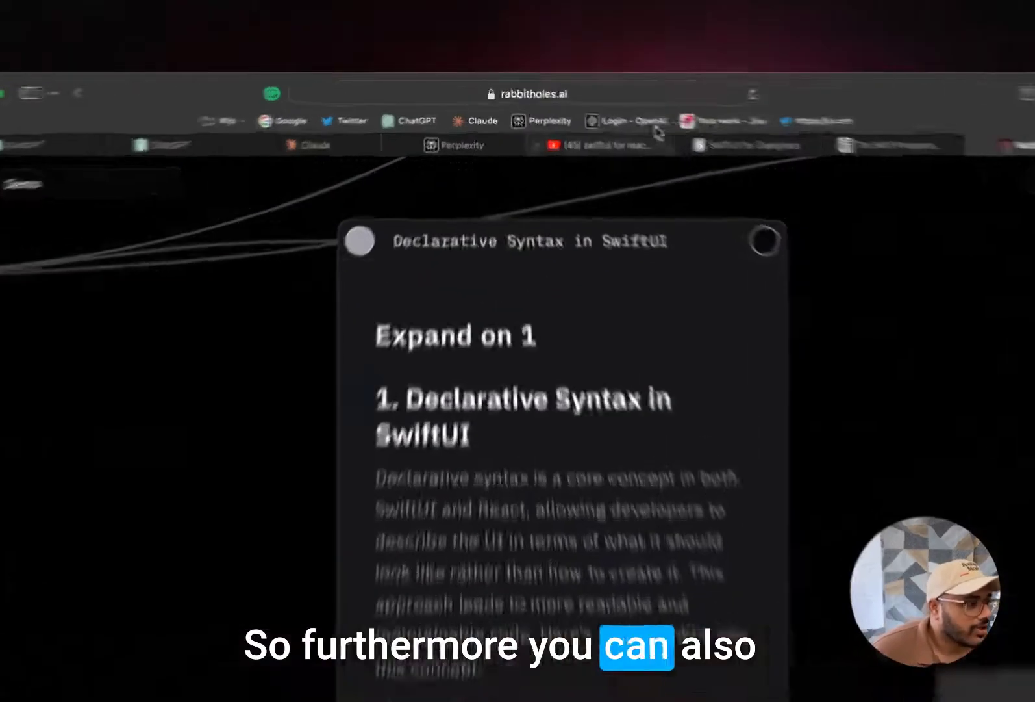
# Step: Copy the URL of the YouTube video "How does SwiftUI compare to React?" and add the video to the Demo canvas
pyautogui.click(574, 127)
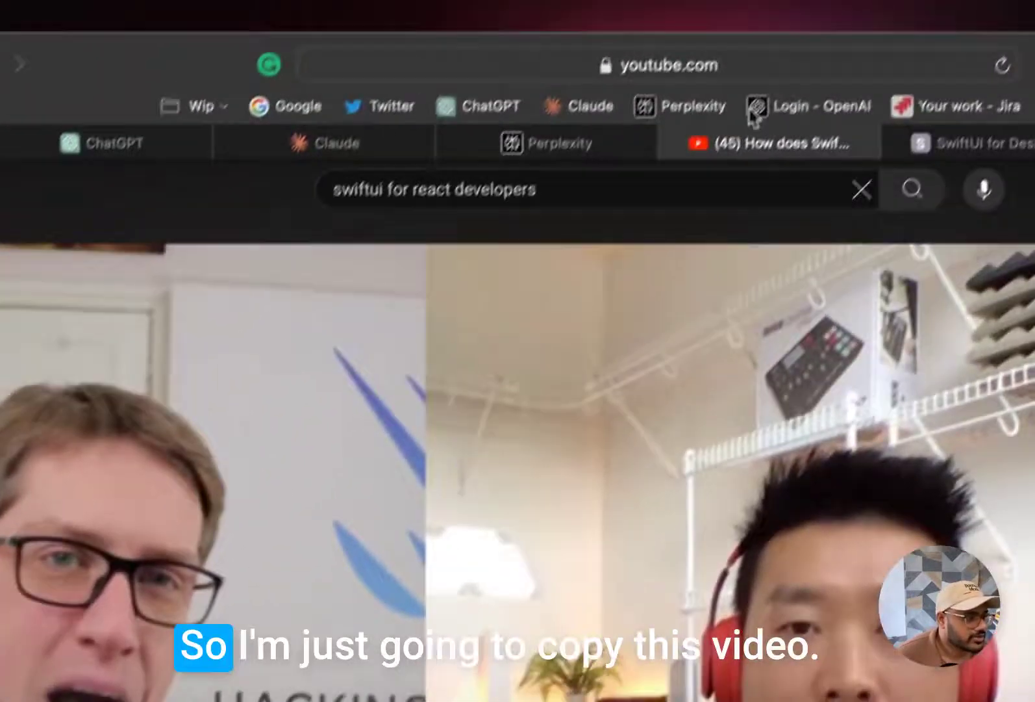
pyautogui.click(720, 107)
pyautogui.hotkey('ctrl', 'c')
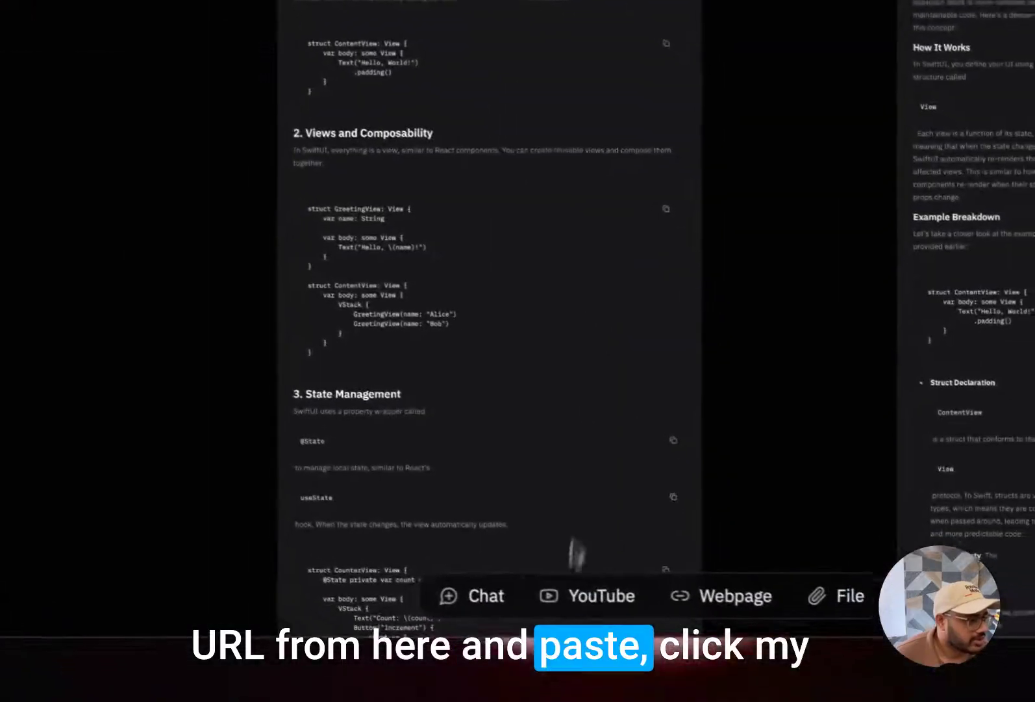
pyautogui.click(565, 595)
pyautogui.click(485, 173)
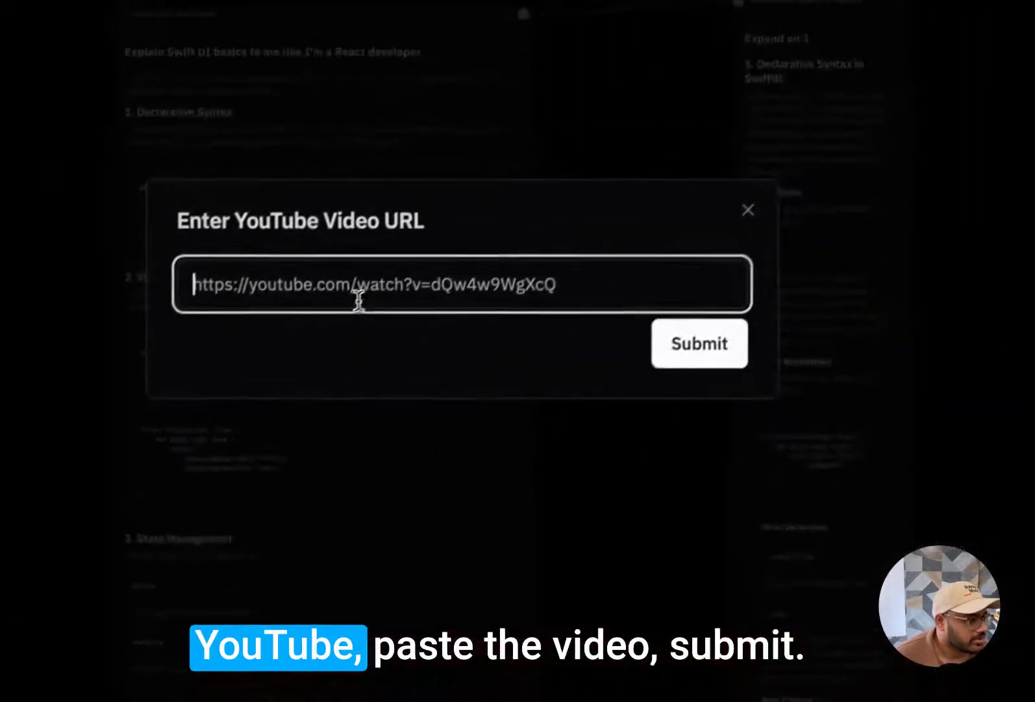
pyautogui.hotkey('ctrl', 'v')
pyautogui.click(850, 223)
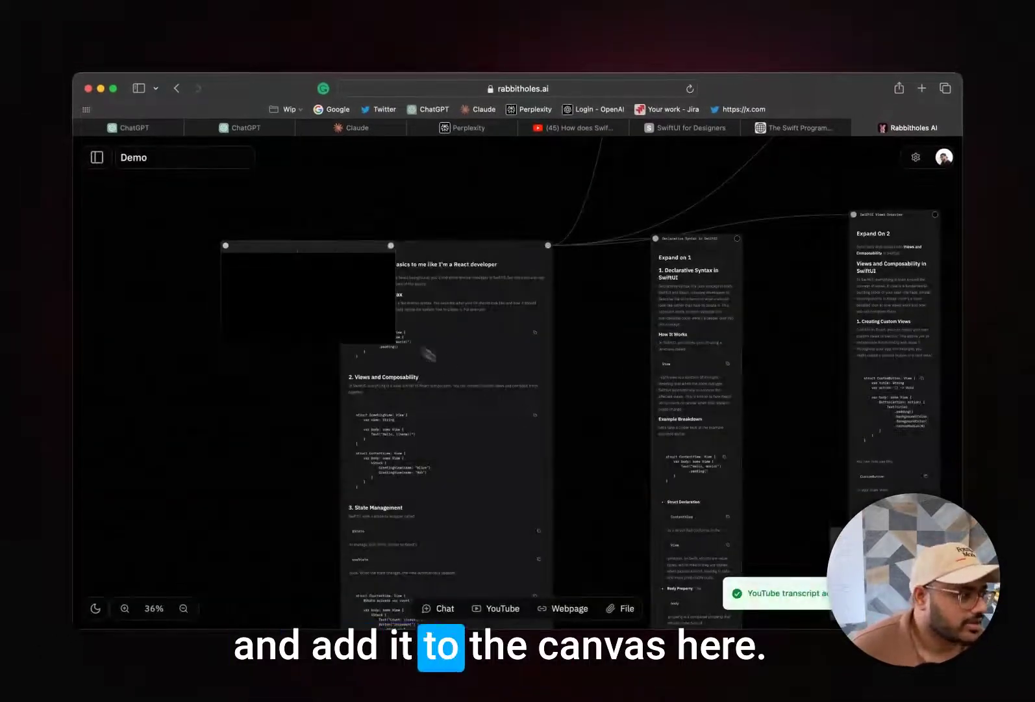
# Step: Place the YouTube video node in the empty canvas area to the left of the SwiftUI basics node
pyautogui.hscroll(-4, 363, 319)
pyautogui.moveTo(519, 278); pyautogui.dragTo(193, 279)
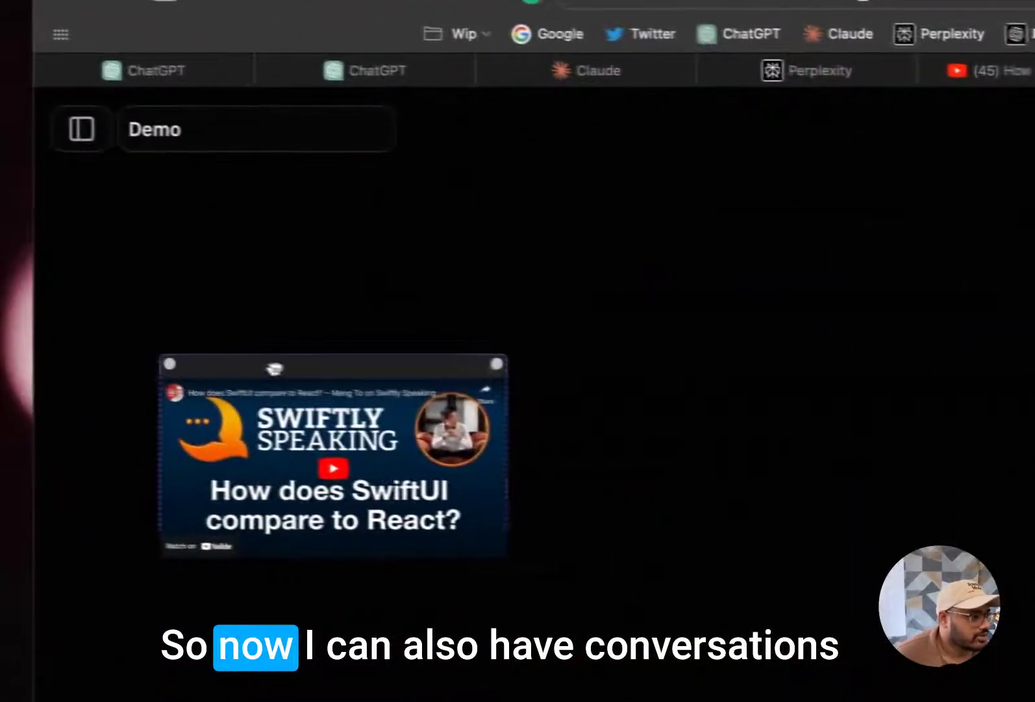
pyautogui.scroll(4, 359, 339)
pyautogui.hscroll(-2, 375, 336)
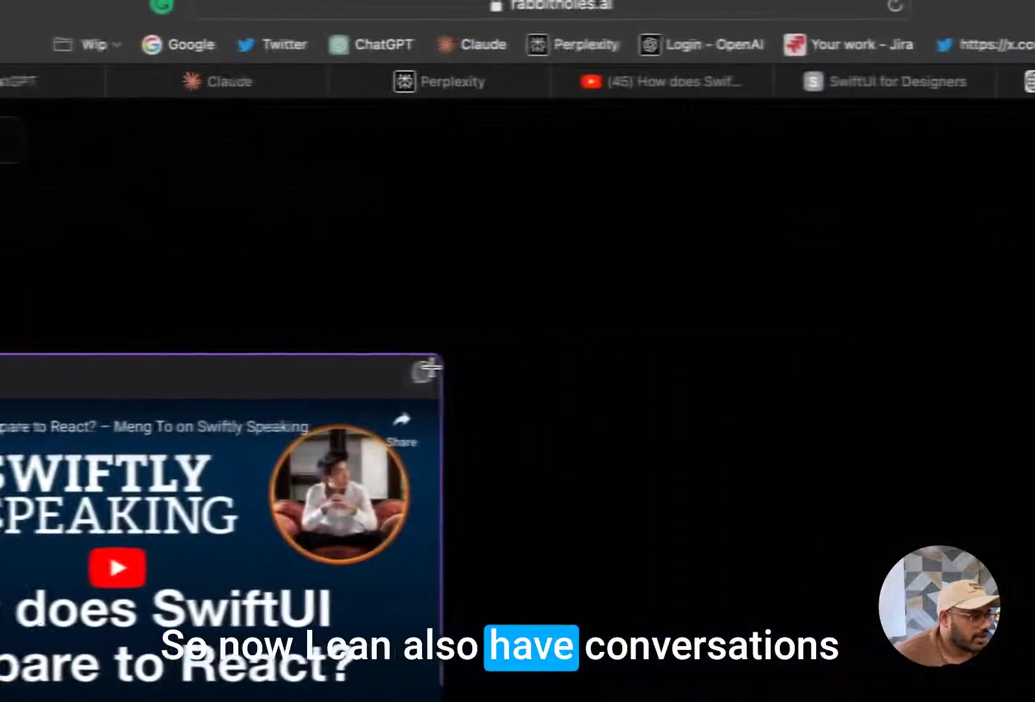
# Step: Branch a chat node from the YouTube video node and ask it "Explain the summary of this video"
pyautogui.moveTo(429, 368); pyautogui.dragTo(868, 339)
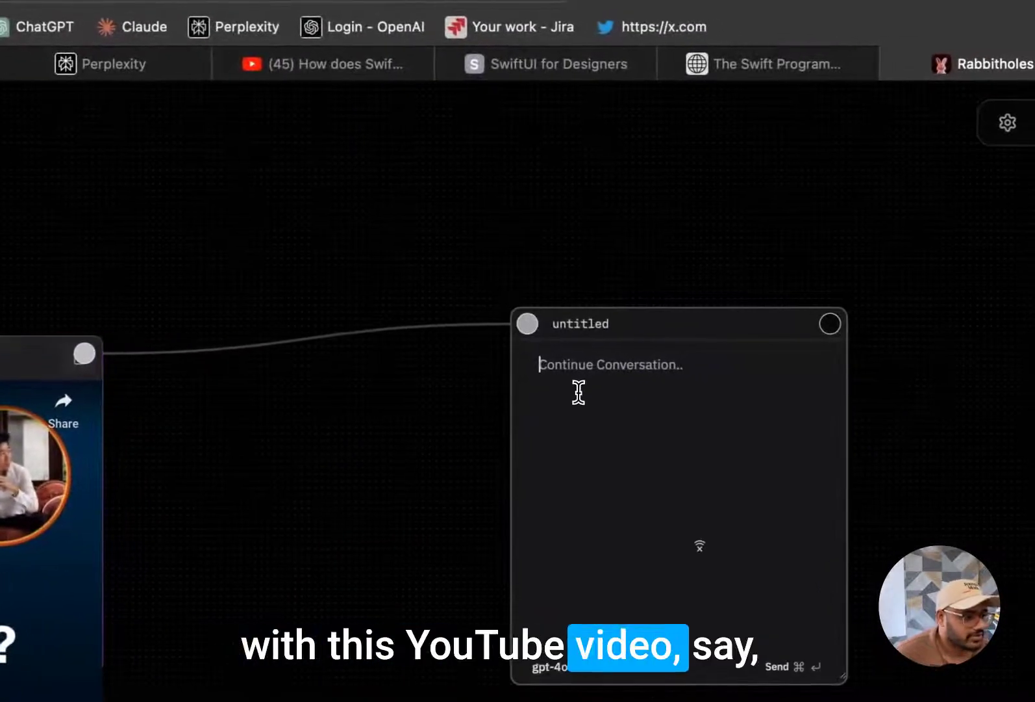
pyautogui.write('Explain the su')
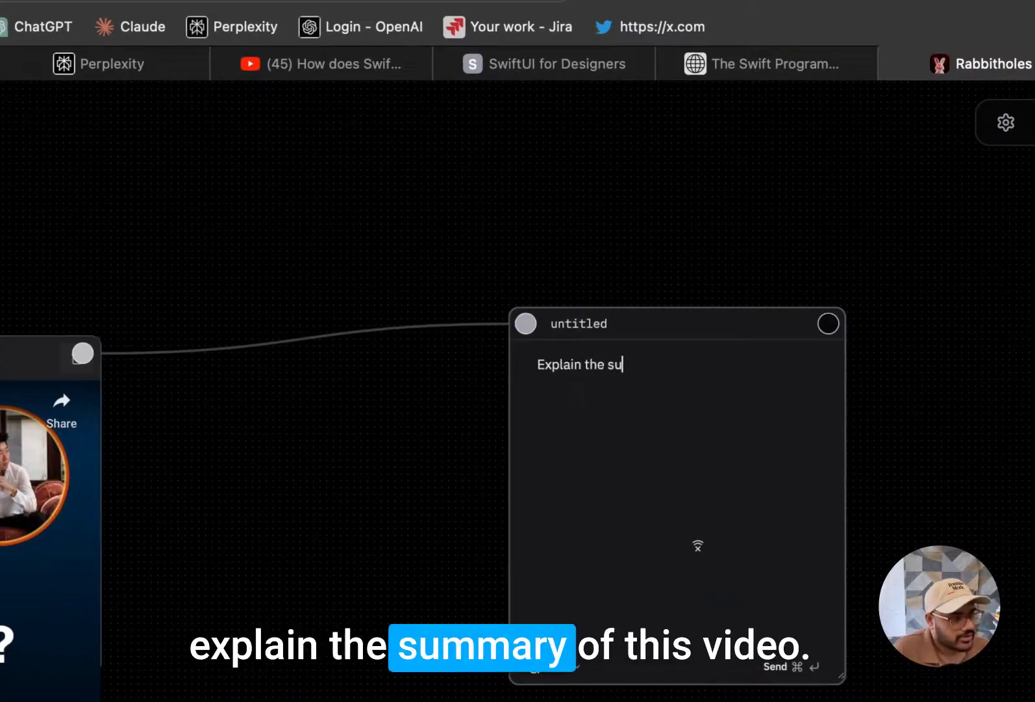
pyautogui.write('mmary of this ')
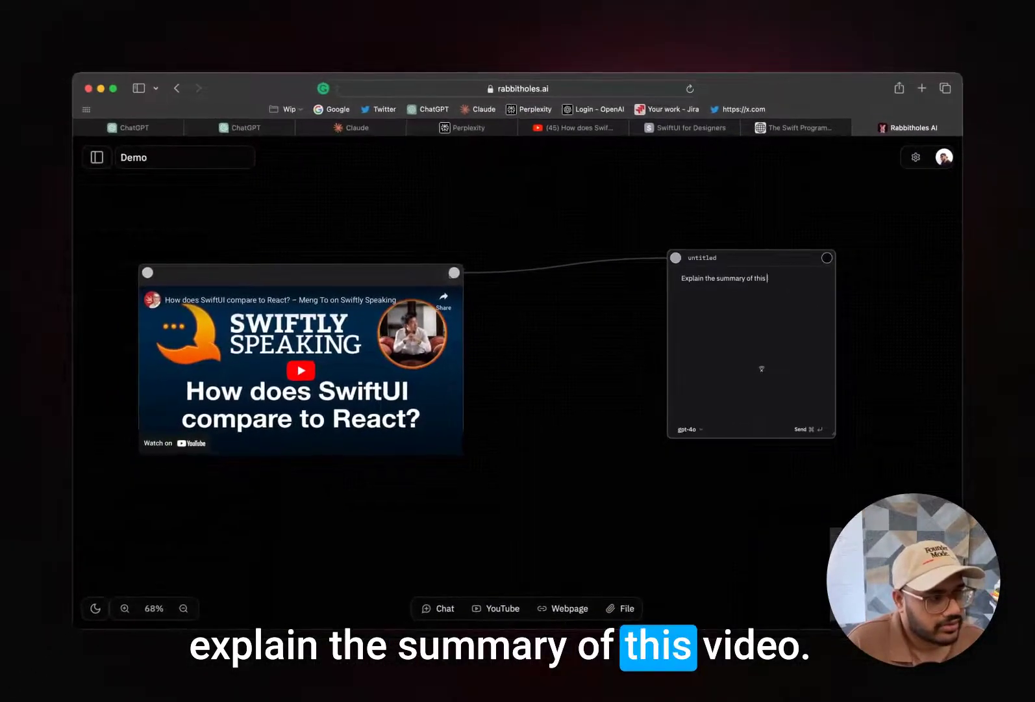
pyautogui.write('video')
pyautogui.press('super+Return')
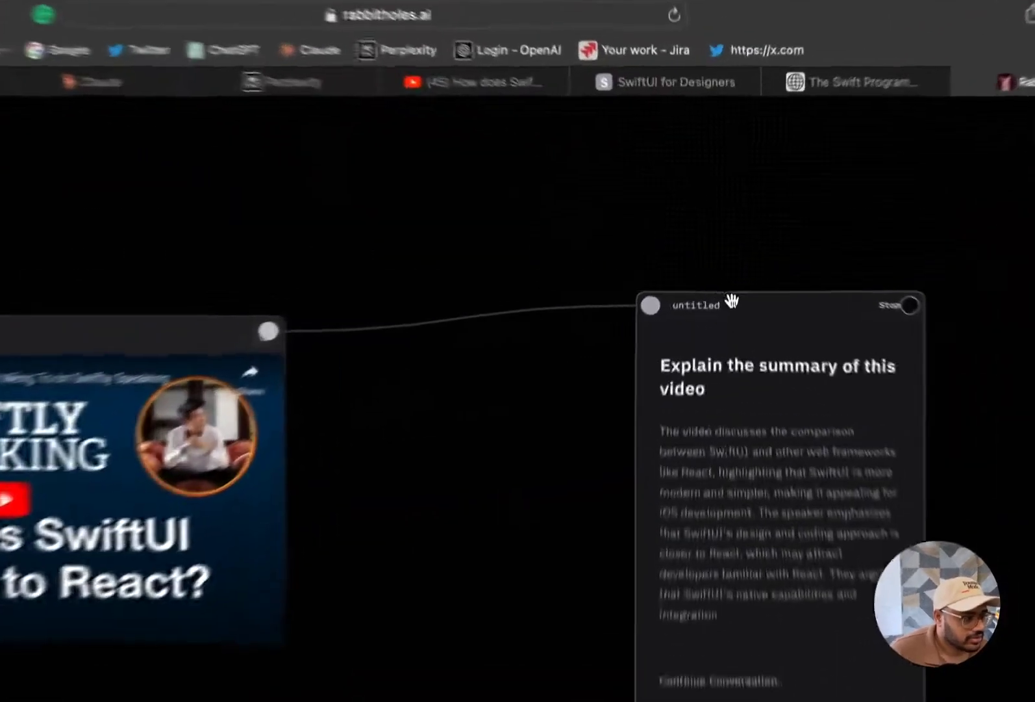
# Step: Move the video summary chat node closer to the video node and read through its answer
pyautogui.moveTo(723, 255); pyautogui.dragTo(607, 234)
pyautogui.scroll(-5, 607, 233)
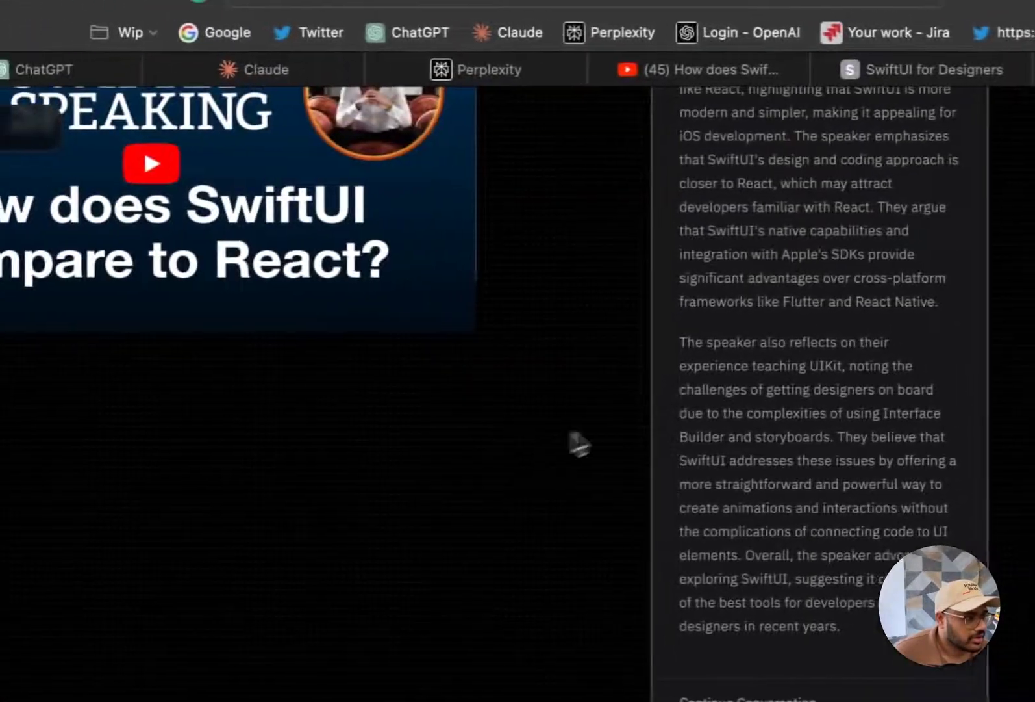
pyautogui.scroll(3, 716, 381)
pyautogui.scroll(6, 716, 382)
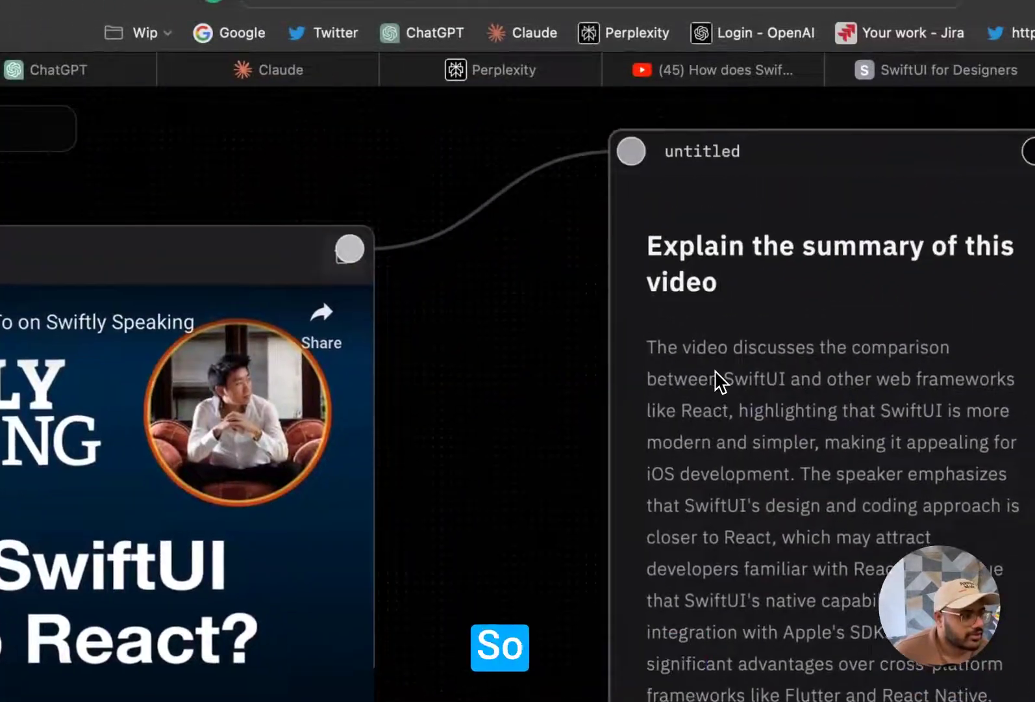
pyautogui.scroll(2, 716, 382)
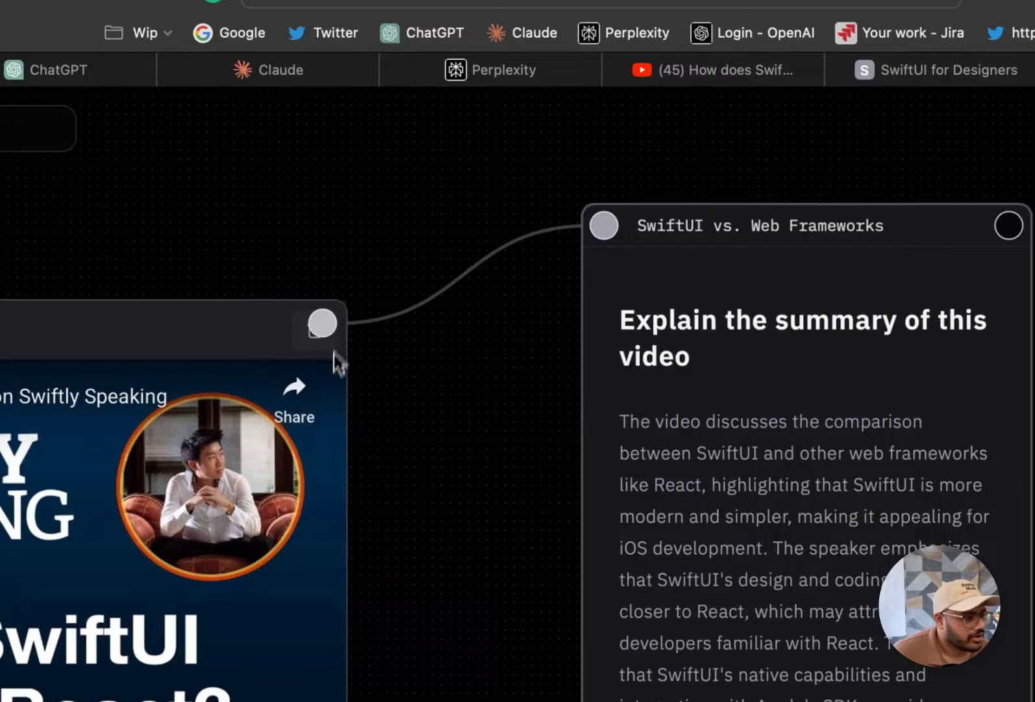
# Step: Branch a second chat node from the YouTube video node and ask it "What are the React similarities to SWIFT UI"
pyautogui.moveTo(323, 324); pyautogui.dragTo(735, 303)
pyautogui.hscroll(5, 735, 381)
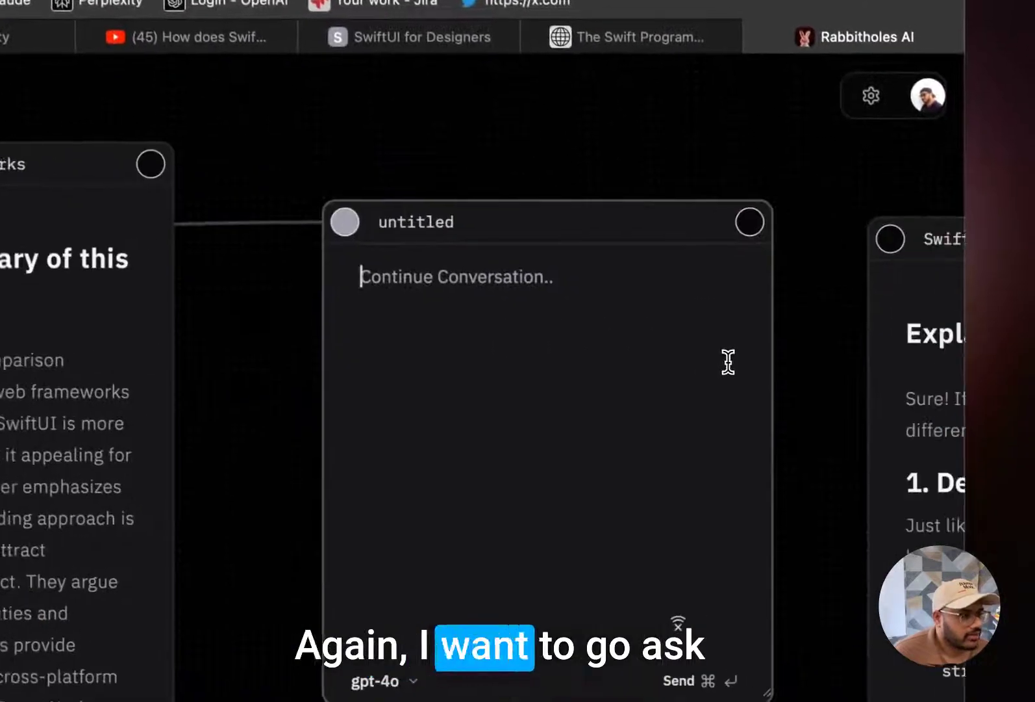
pyautogui.scroll(-5, 728, 361)
pyautogui.write('What are the React')
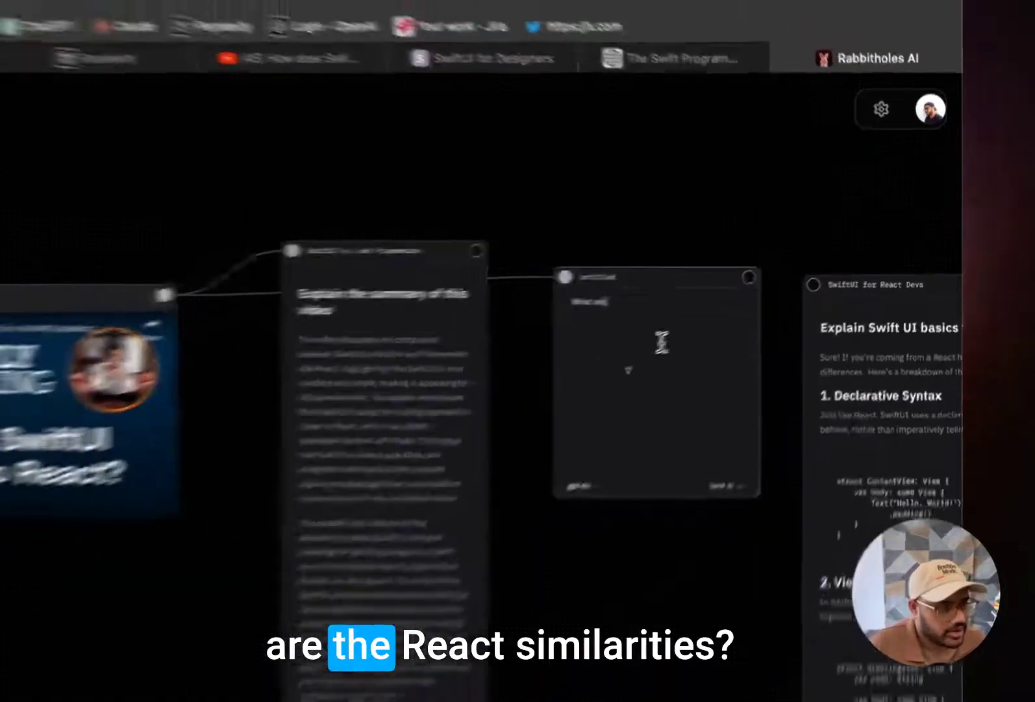
pyautogui.write(' similarities to SWIFT')
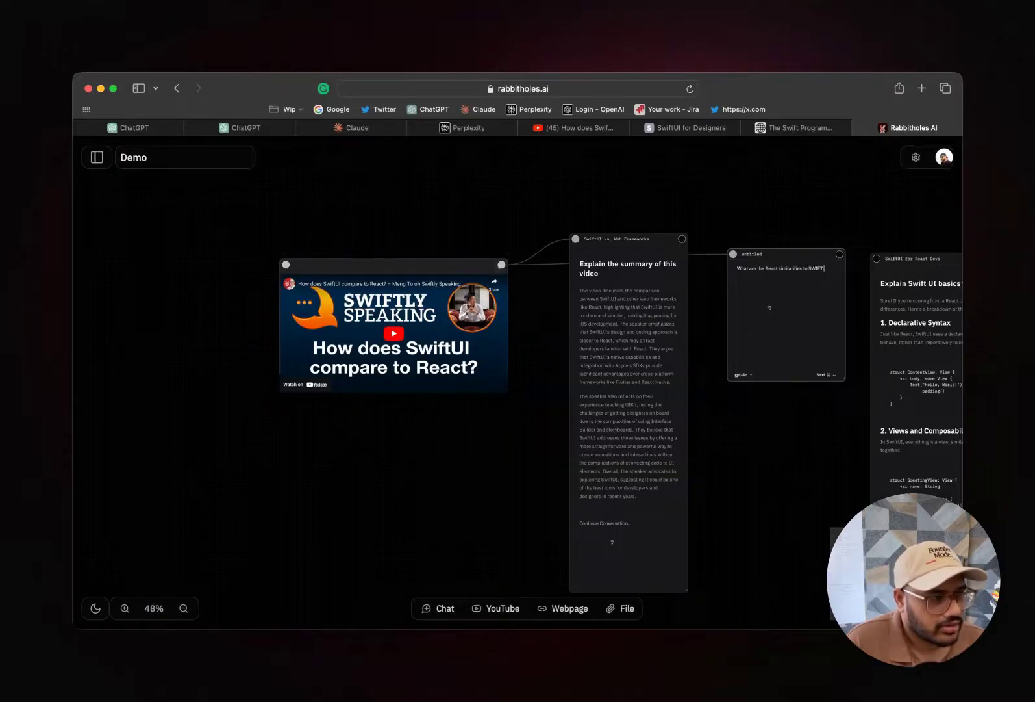
# Step: Examine the answer about React and SwiftUI similarities alongside the video summary node
pyautogui.scroll(5, 789, 292)
pyautogui.scroll(-1, 789, 292)
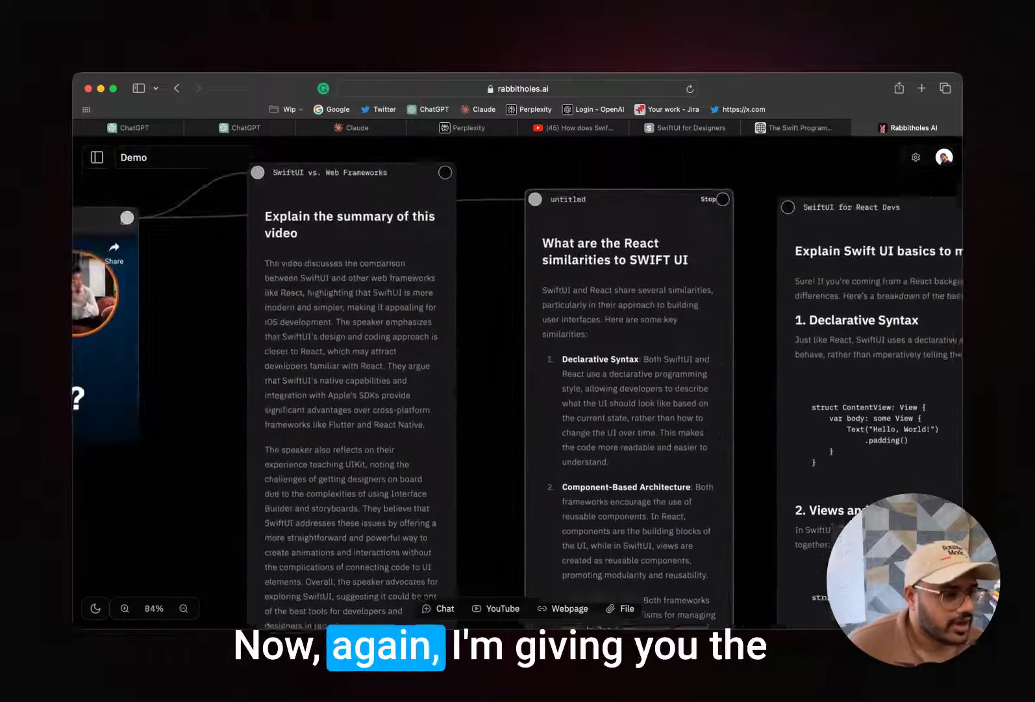
pyautogui.hscroll(-2, 788, 292)
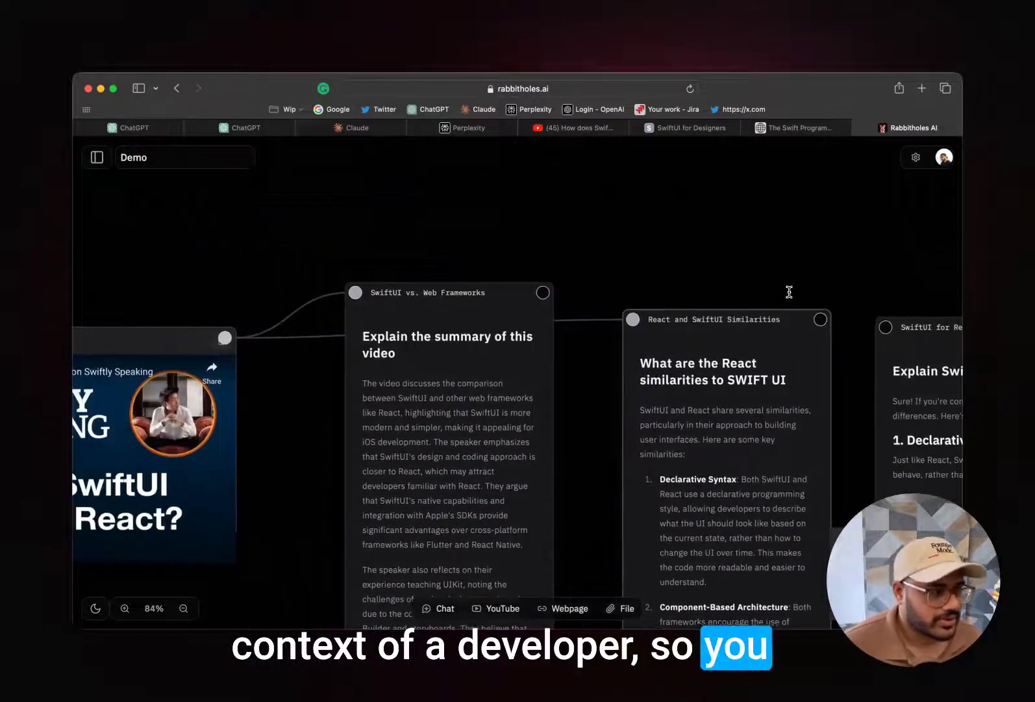
pyautogui.scroll(-6, 652, 260)
pyautogui.scroll(1, 697, 256)
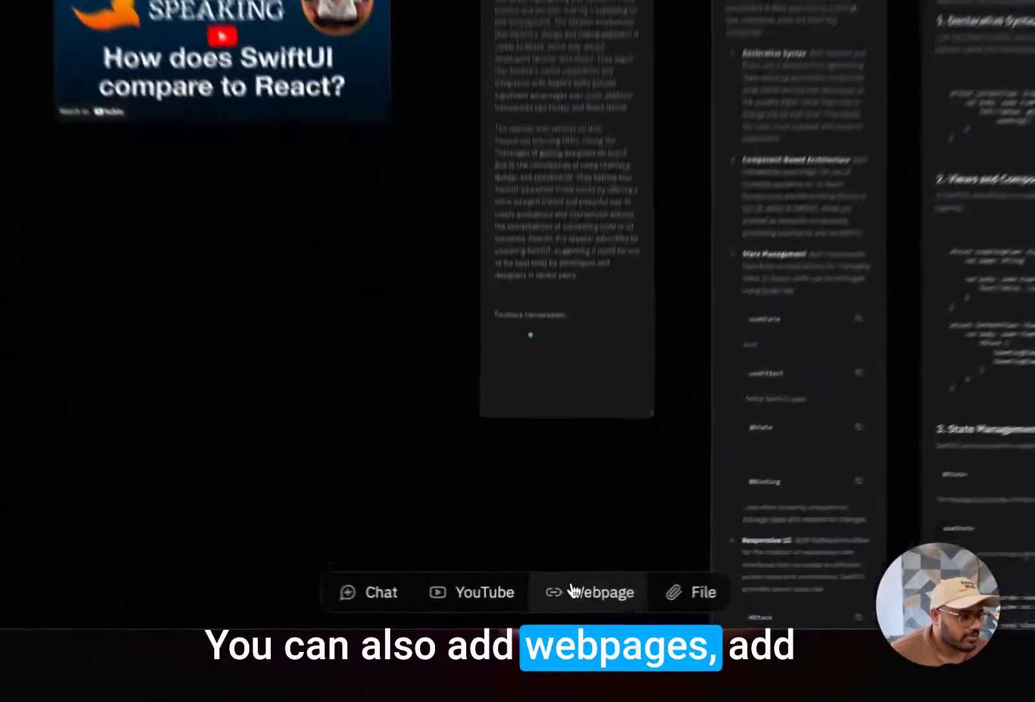
# Step: View the webpage URL dialog and the file upload picker, dismissing each without adding anything
pyautogui.click(564, 608)
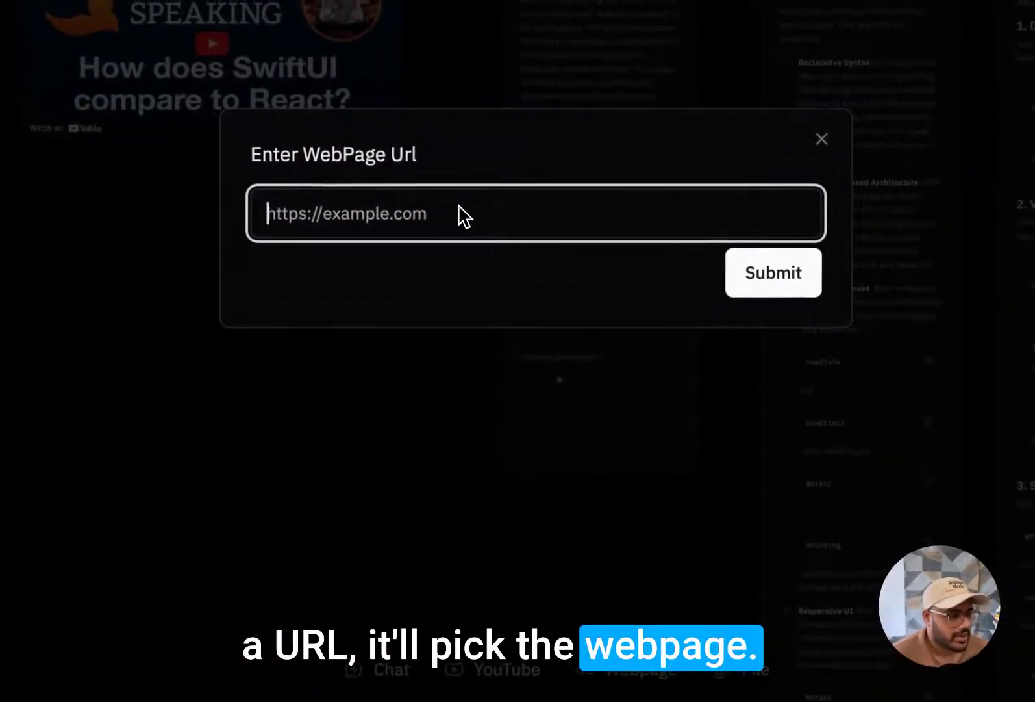
pyautogui.press('Escape')
pyautogui.click(756, 669)
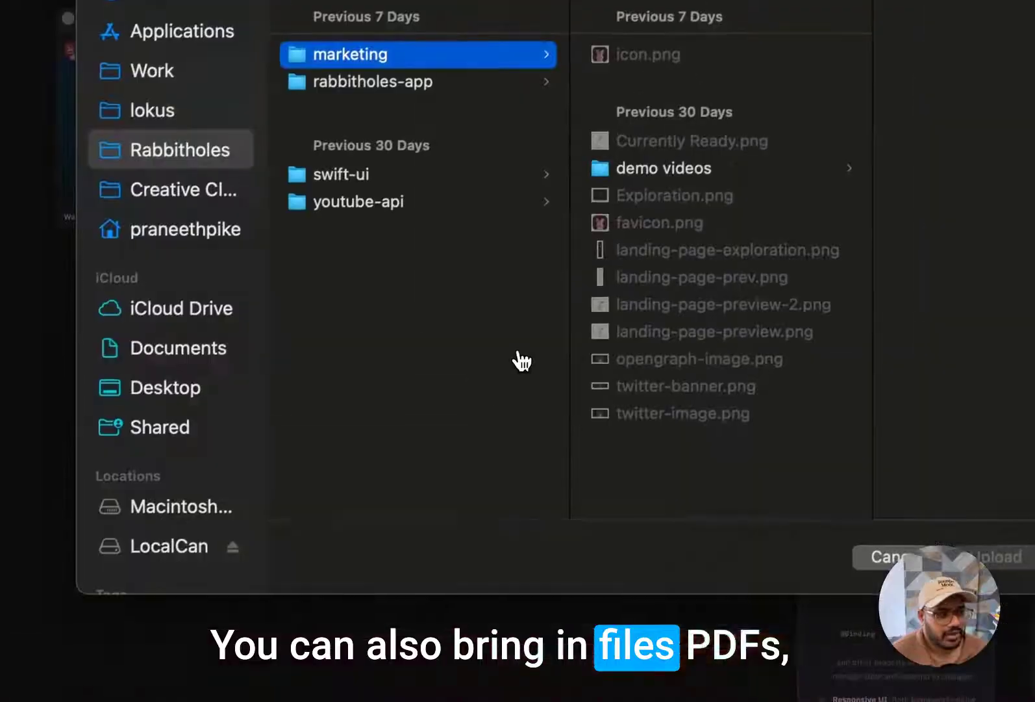
pyautogui.press('Escape')
# Step: Survey the whole Demo canvas, from the YouTube video branches to the "Expand on" nodes
pyautogui.scroll(-3, 522, 455)
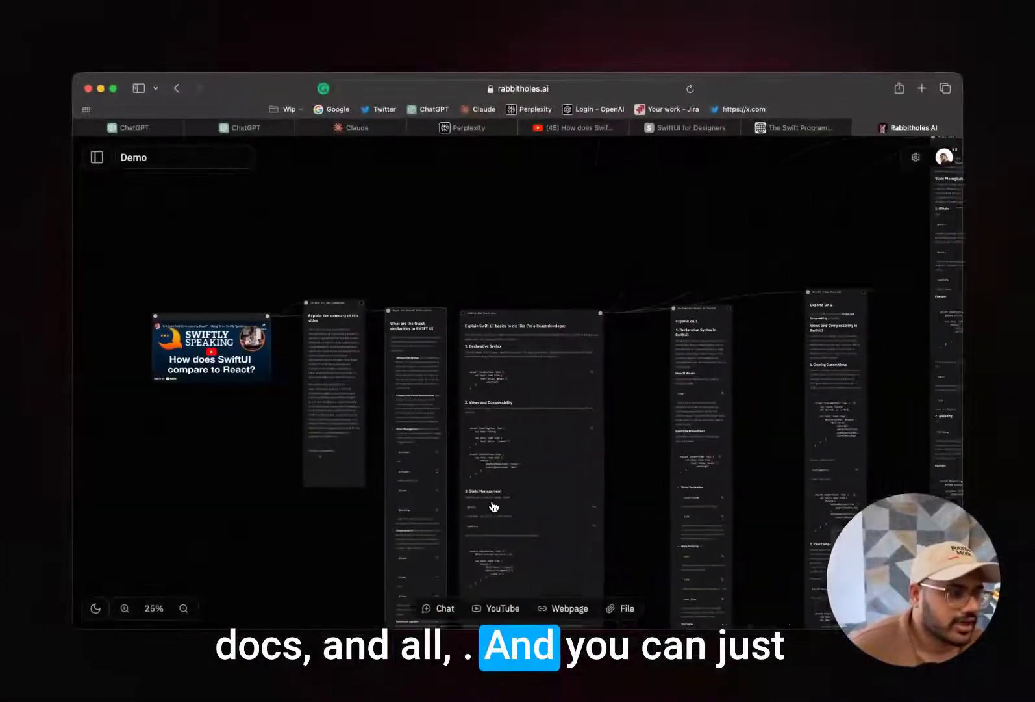
pyautogui.hscroll(5, 493, 507)
pyautogui.hscroll(10, 494, 506)
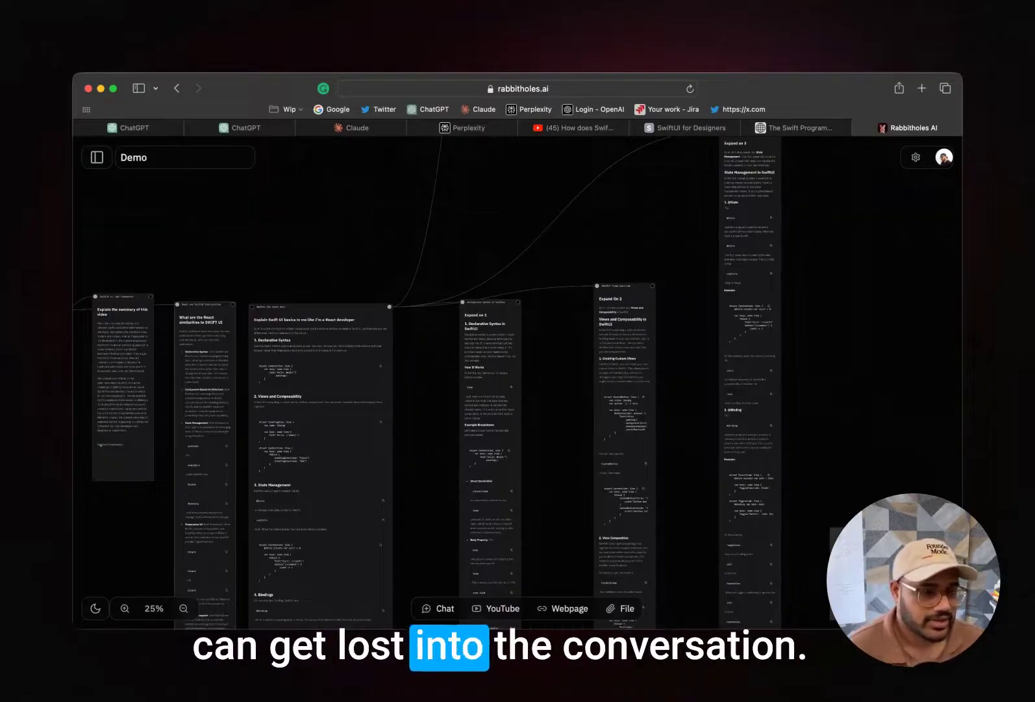
pyautogui.hscroll(-2, 518, 382)
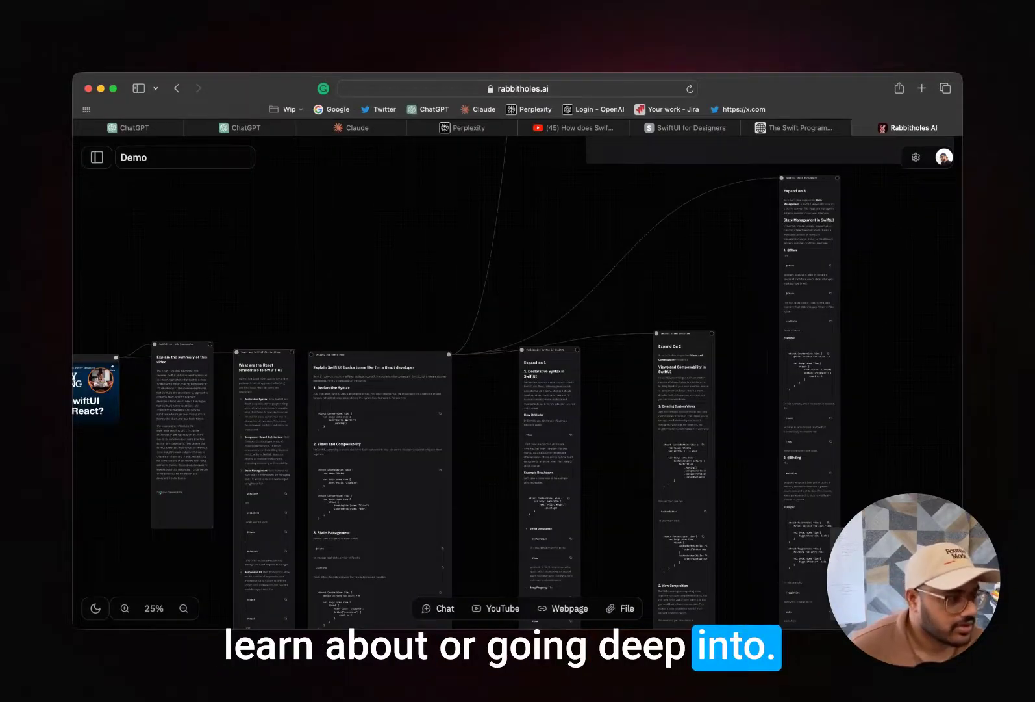
pyautogui.hscroll(-3, 367, 270)
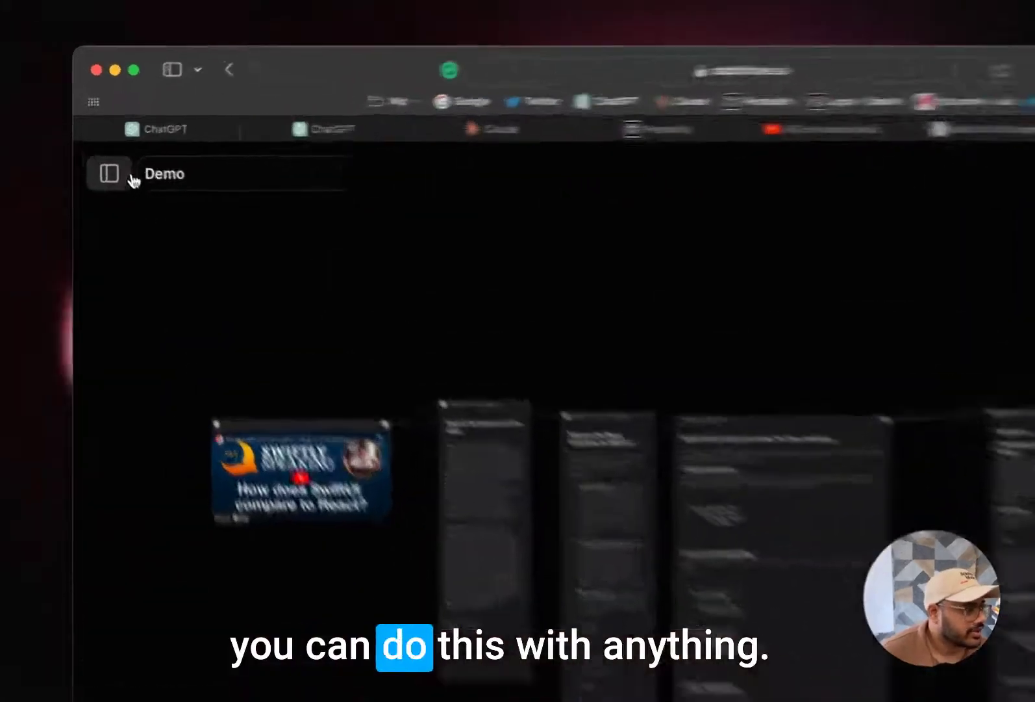
# Step: Open the "Blackholes and Space" board from the list of saved boards
pyautogui.click(97, 157)
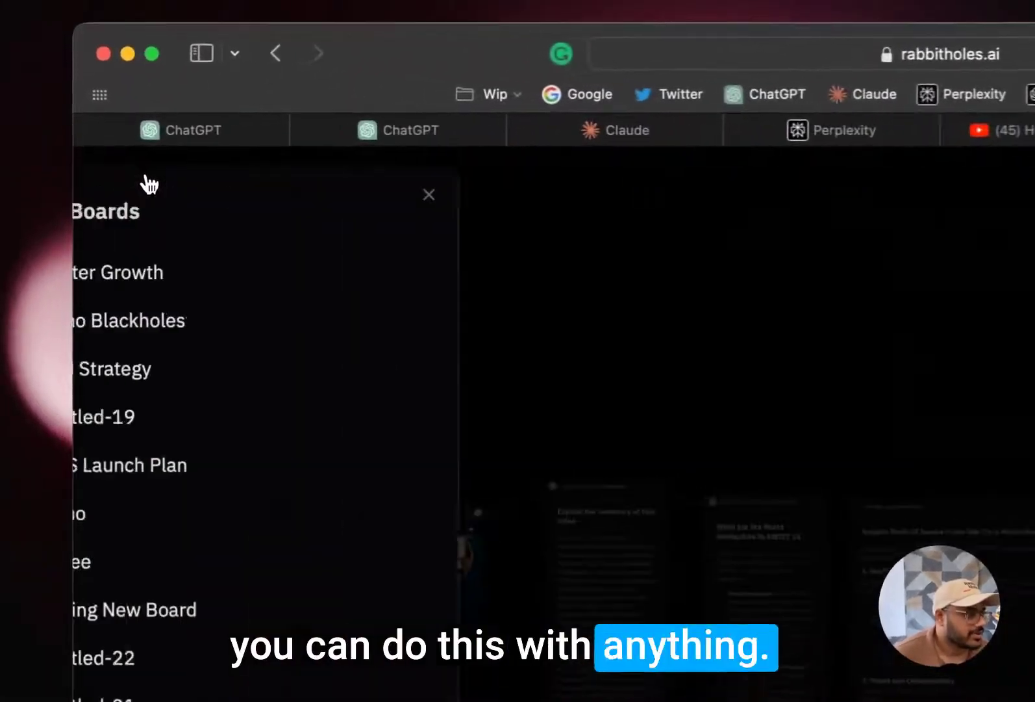
pyautogui.scroll(-10, 130, 484)
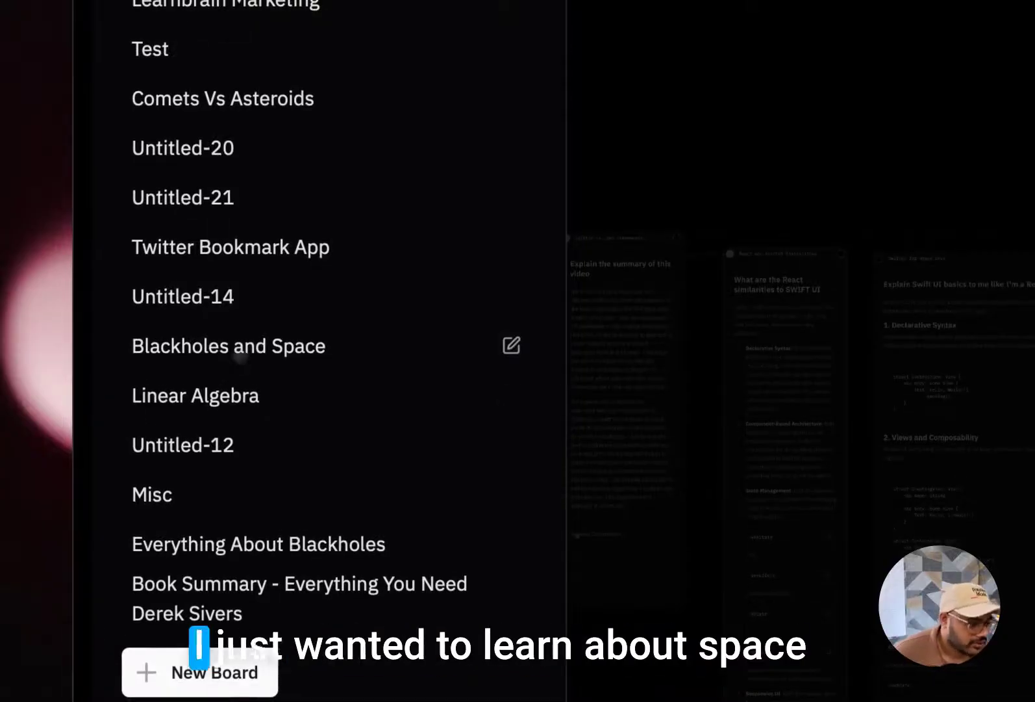
pyautogui.click(240, 358)
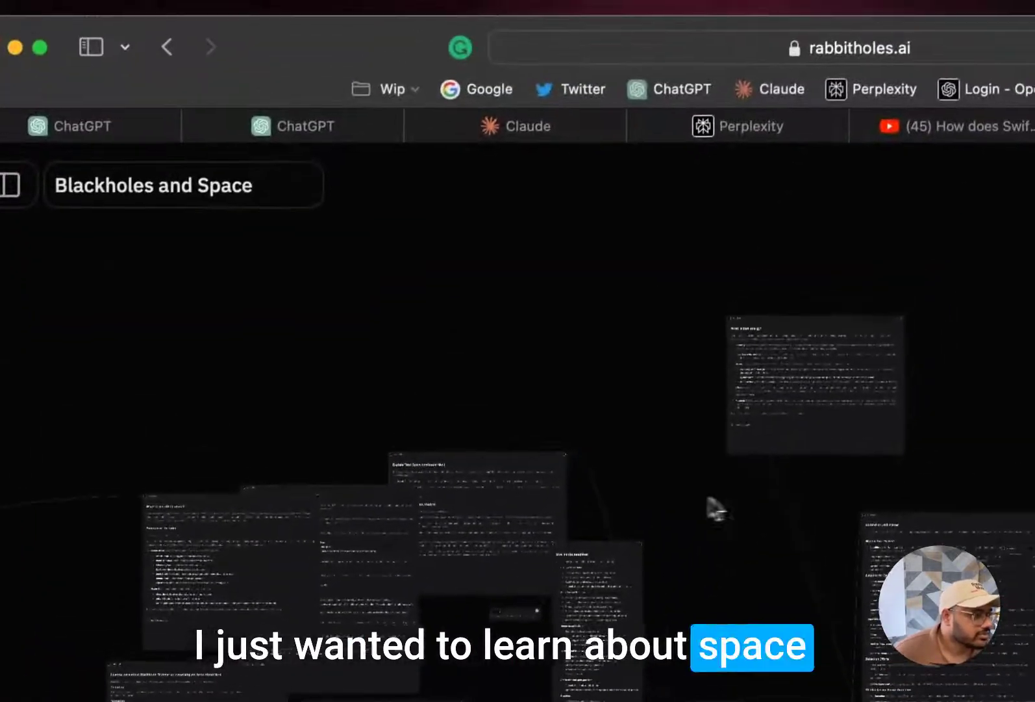
# Step: Move the overlapping chat node up the canvas so it clears the neighbouring chats
pyautogui.hscroll(-2, 676, 498)
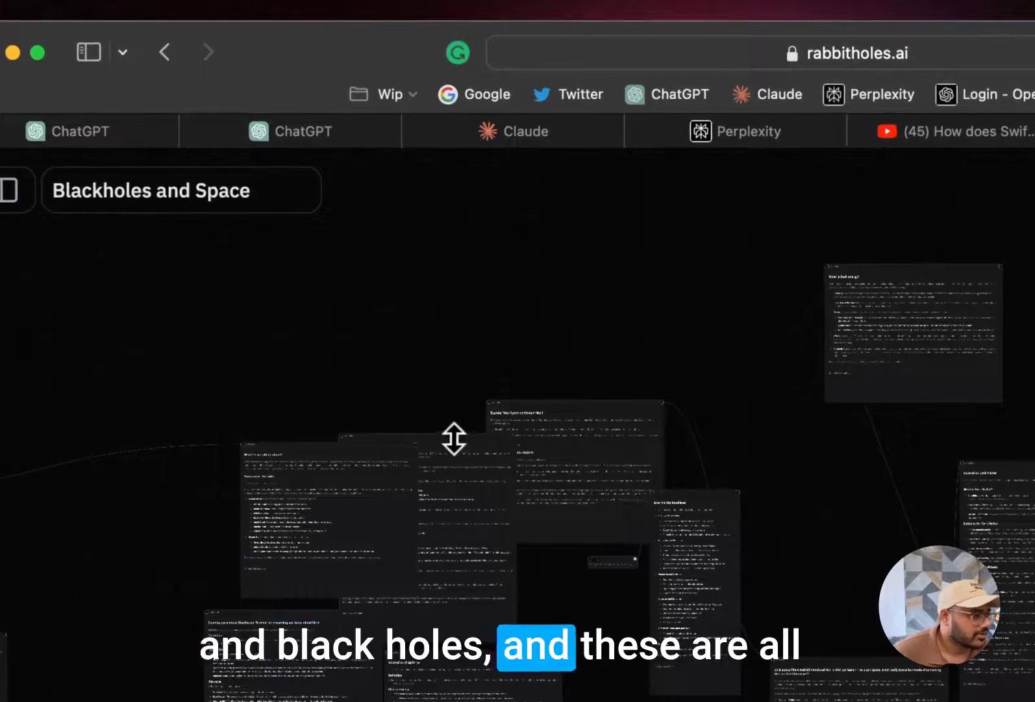
pyautogui.moveTo(454, 439); pyautogui.dragTo(331, 230)
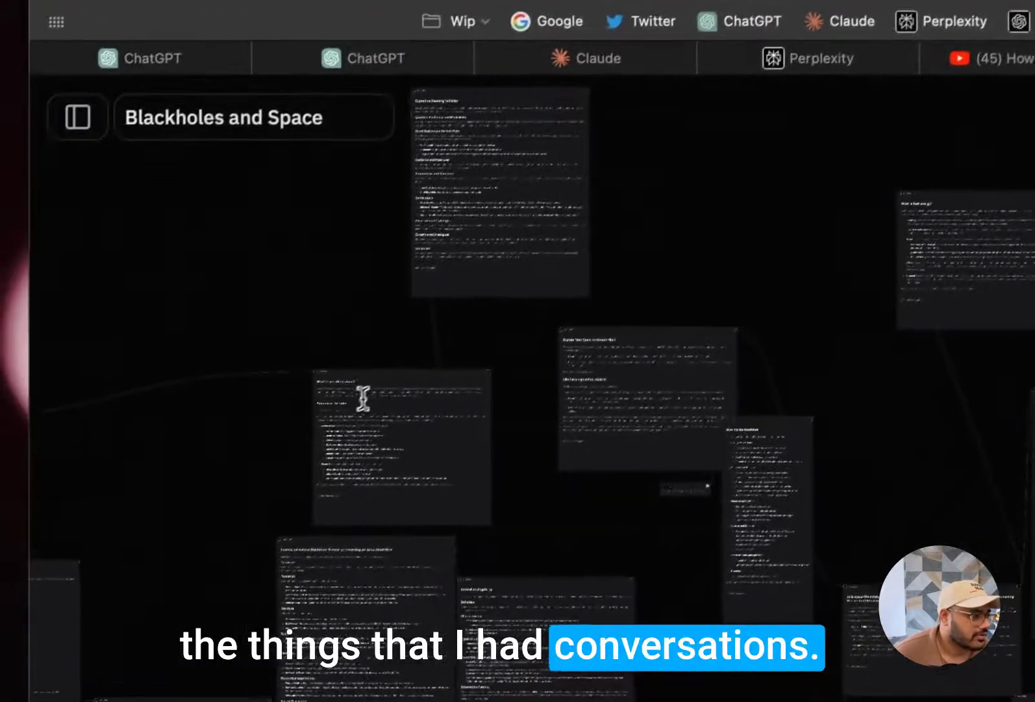
pyautogui.moveTo(388, 380); pyautogui.dragTo(299, 323)
pyautogui.click(306, 301)
# Step: Examine the space video's "Summarize the video" answer on the Big Bang, highlighting "epoch" in the "Planck epoch" item
pyautogui.hscroll(-10, 303, 301)
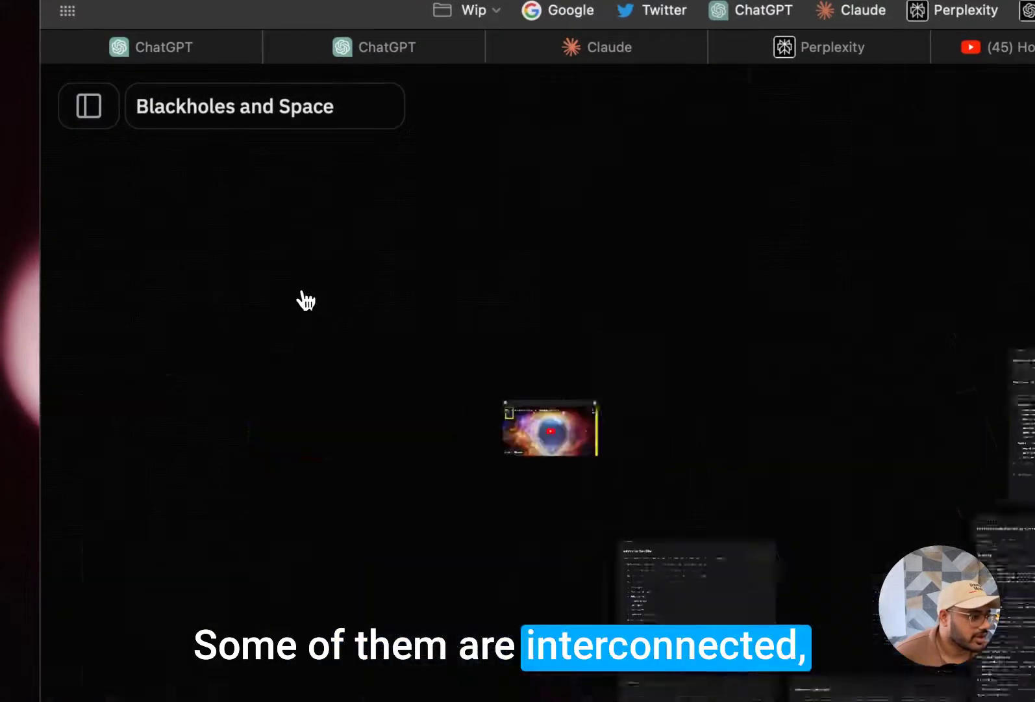
pyautogui.moveTo(492, 483); pyautogui.dragTo(591, 392)
pyautogui.scroll(10, 539, 499)
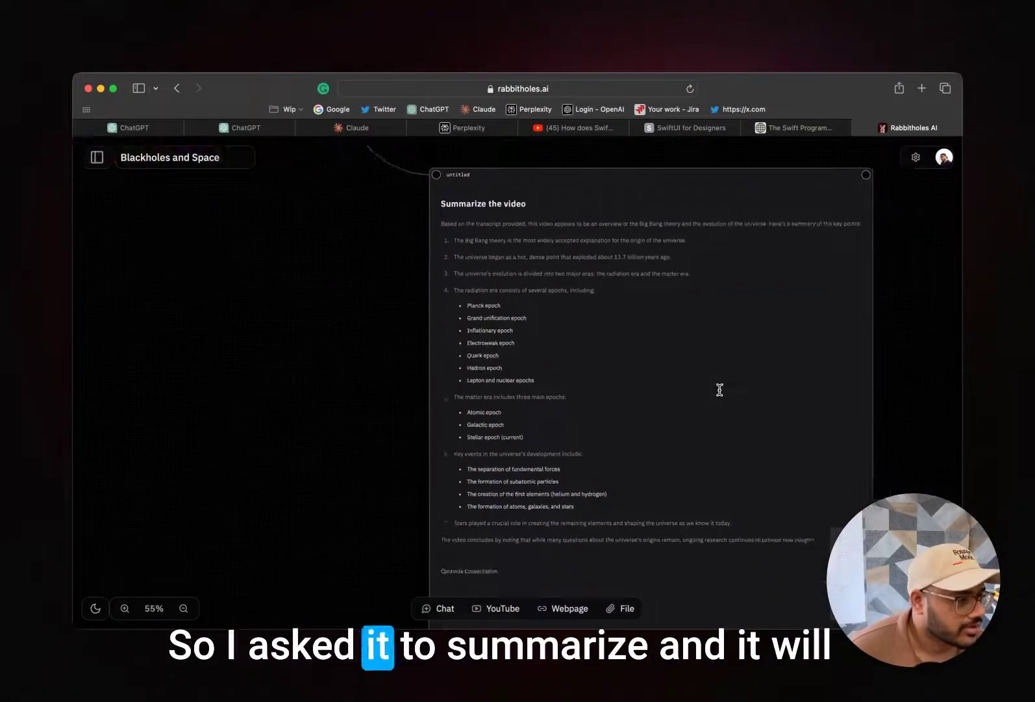
pyautogui.scroll(5, 720, 389)
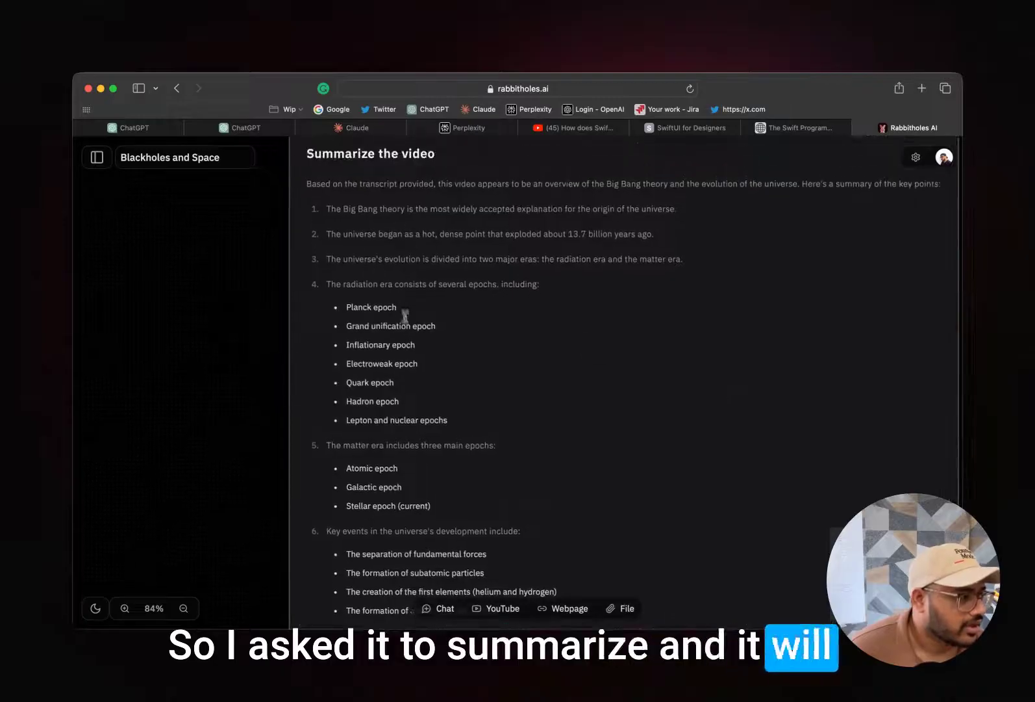
pyautogui.scroll(-4, 404, 338)
pyautogui.scroll(3, 413, 305)
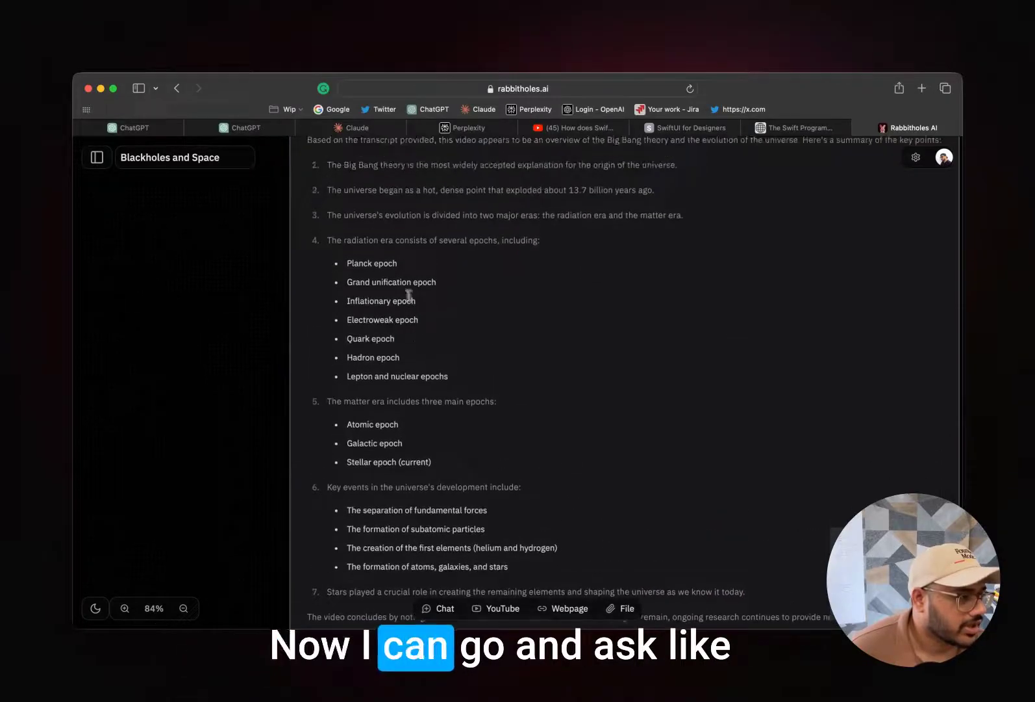
pyautogui.scroll(3, 351, 254)
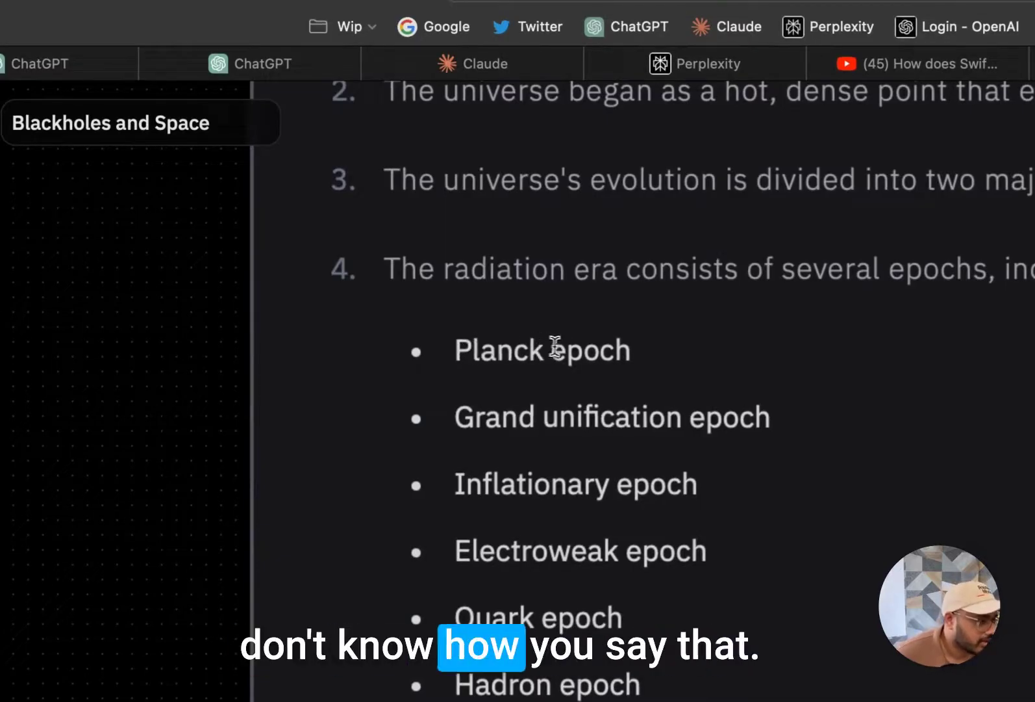
pyautogui.doubleClick(557, 348)
pyautogui.scroll(-3, 565, 348)
pyautogui.scroll(-3, 569, 347)
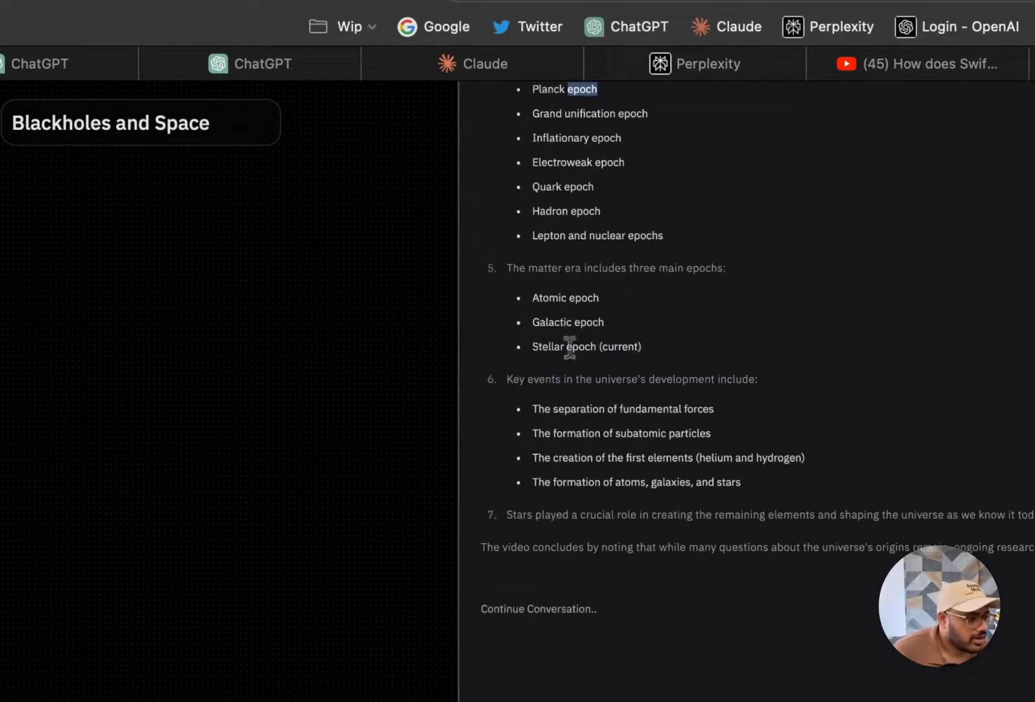
# Step: Survey the board from the black holes video branch to the quantum fields and "Expand on Dark Matter" chats
pyautogui.scroll(-5, 570, 348)
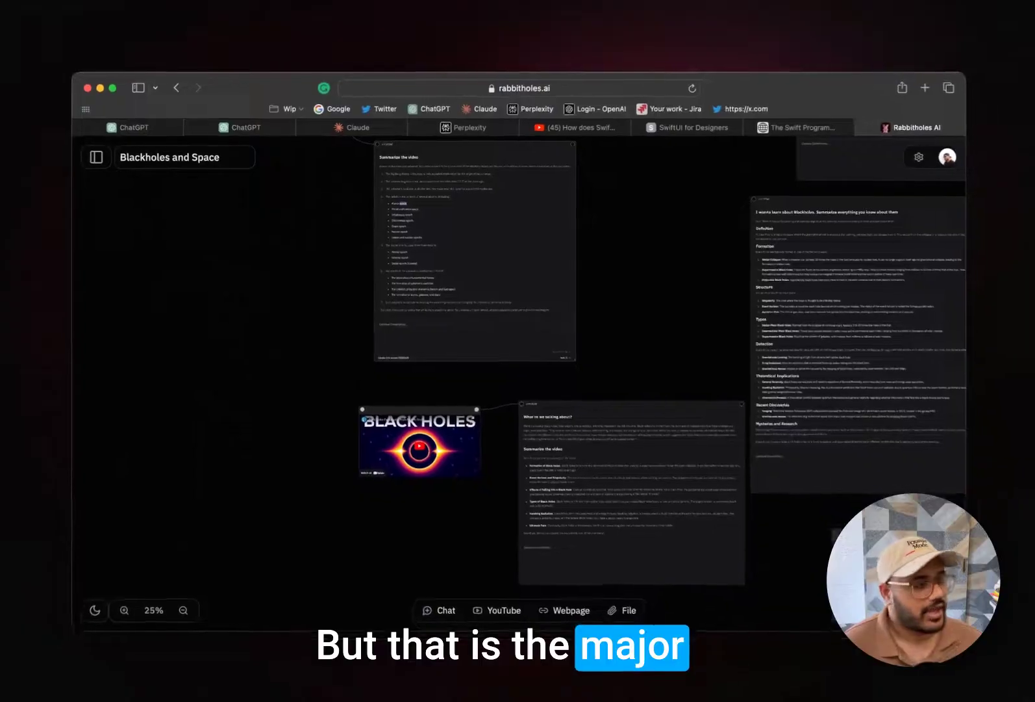
pyautogui.hscroll(2, 518, 382)
pyautogui.scroll(1, 518, 382)
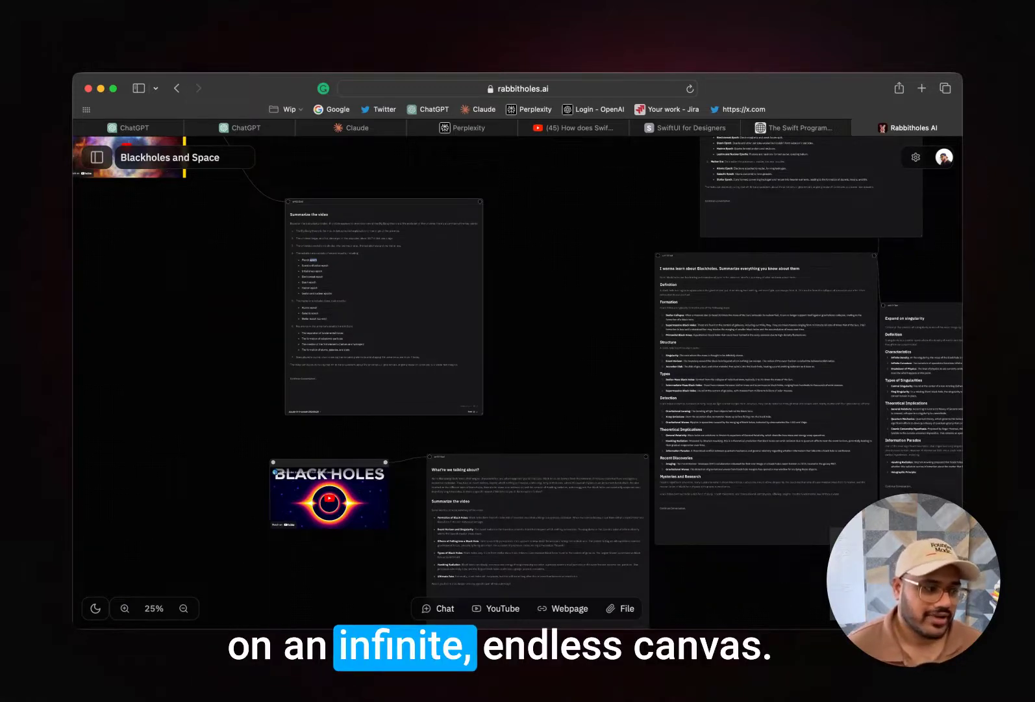
pyautogui.hscroll(15, 518, 380)
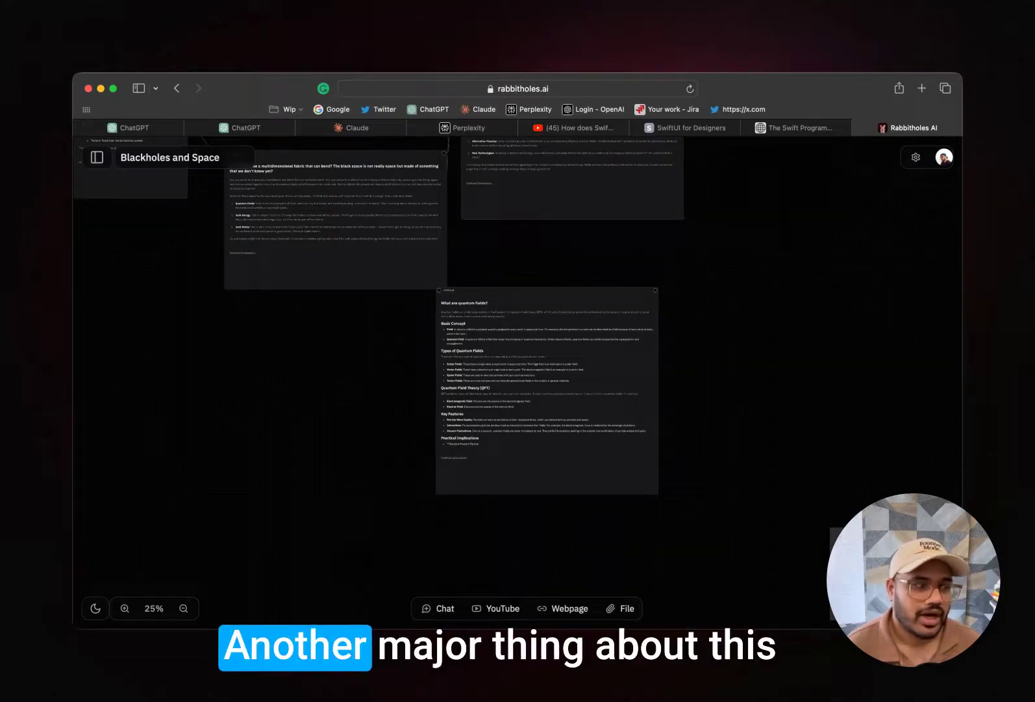
pyautogui.scroll(5, 518, 380)
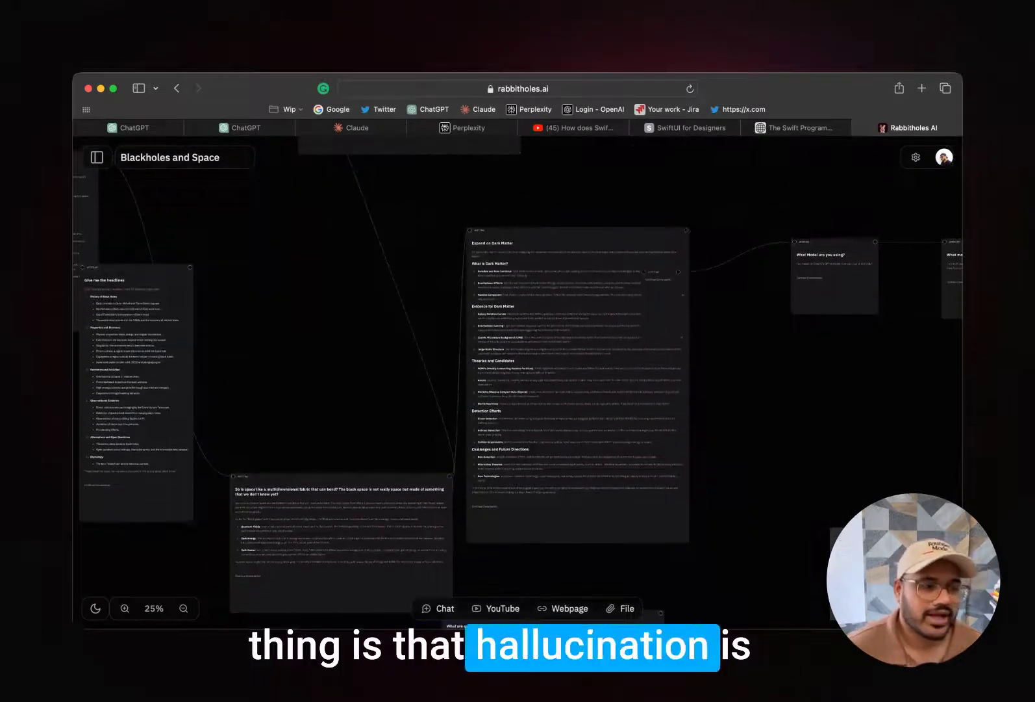
pyautogui.hscroll(-10, 518, 377)
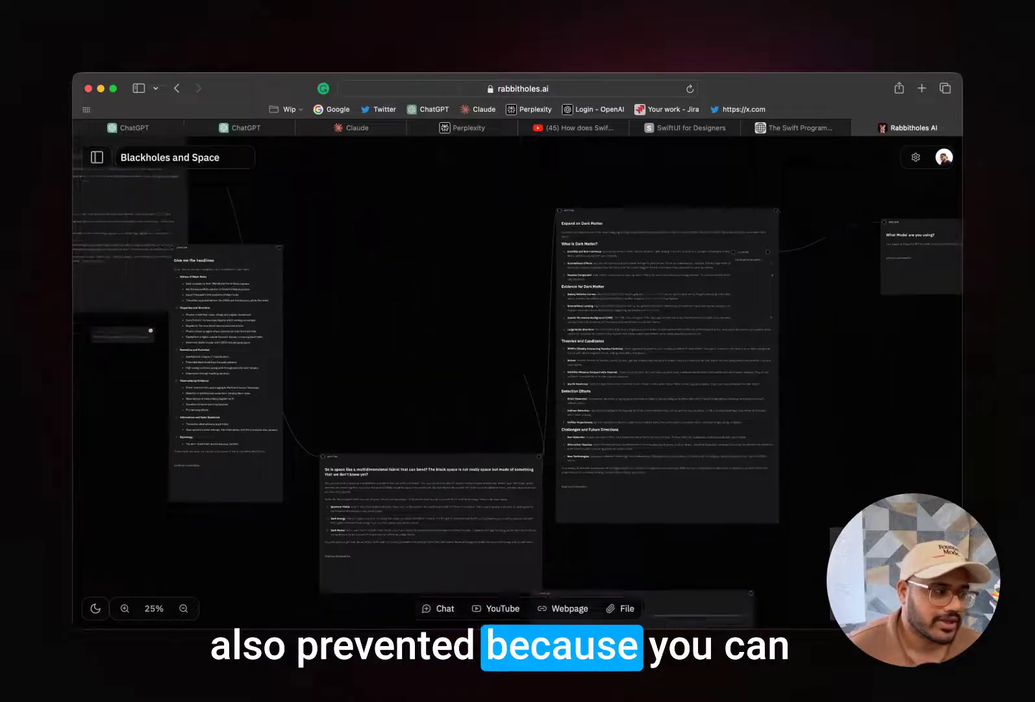
pyautogui.scroll(-3, 517, 377)
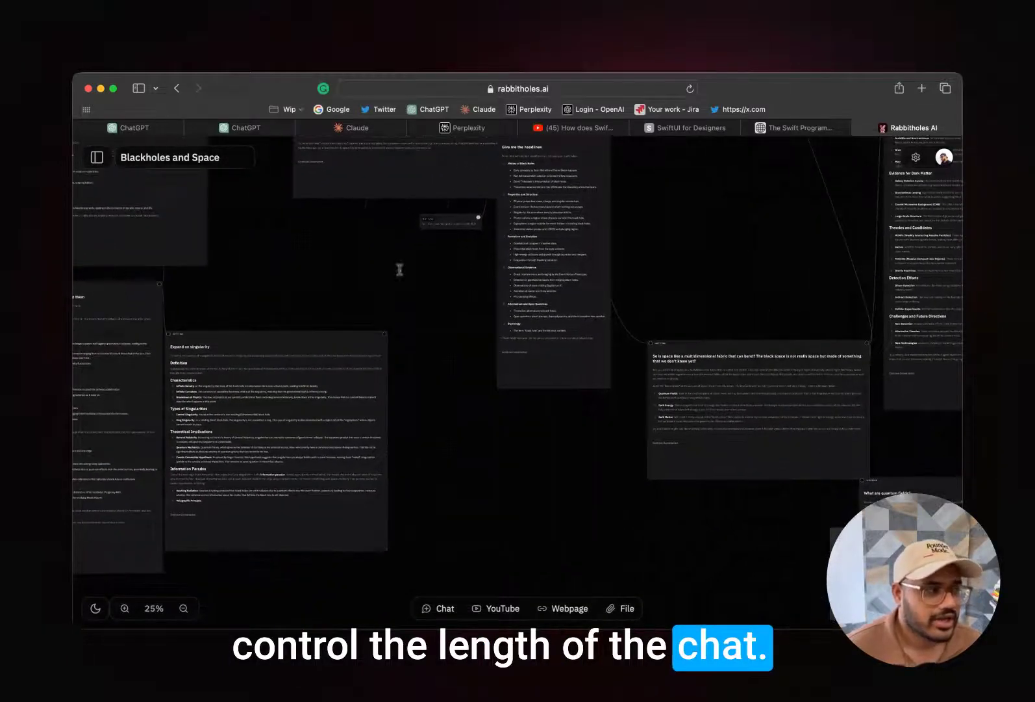
# Step: Move the "Give me the headlines" node down, clear of the chat above it
pyautogui.scroll(5, 550, 245)
pyautogui.moveTo(535, 249); pyautogui.dragTo(482, 523)
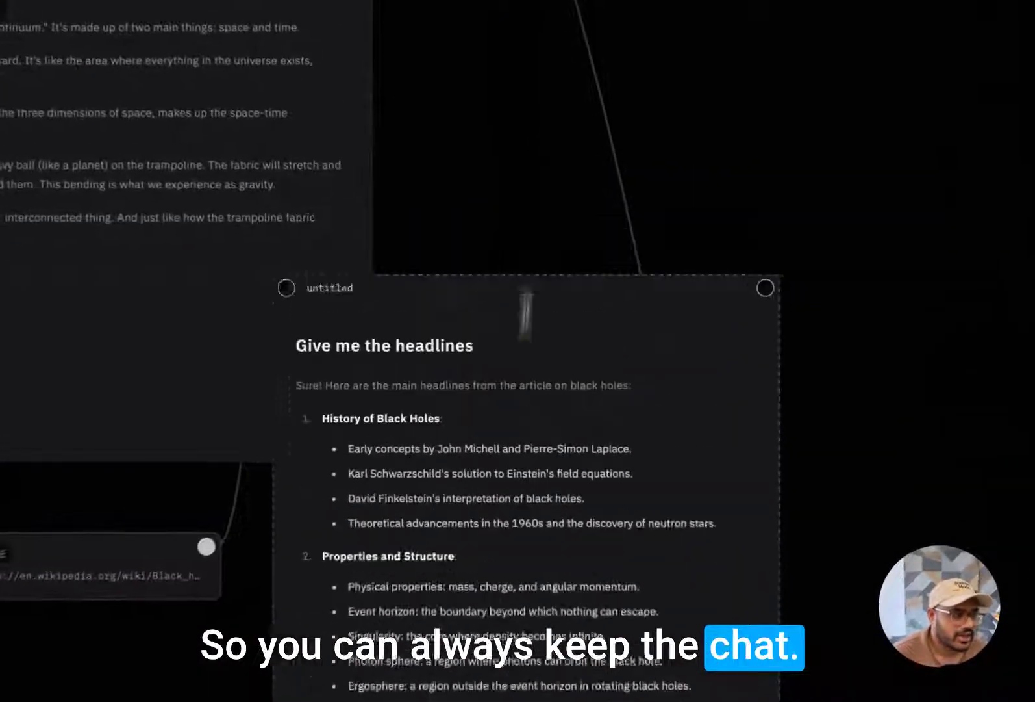
pyautogui.moveTo(493, 481); pyautogui.dragTo(500, 605)
# Step: Branch a new empty chat off the "Give me the headlines" node and clear the accidental text selection
pyautogui.scroll(-10, 526, 317)
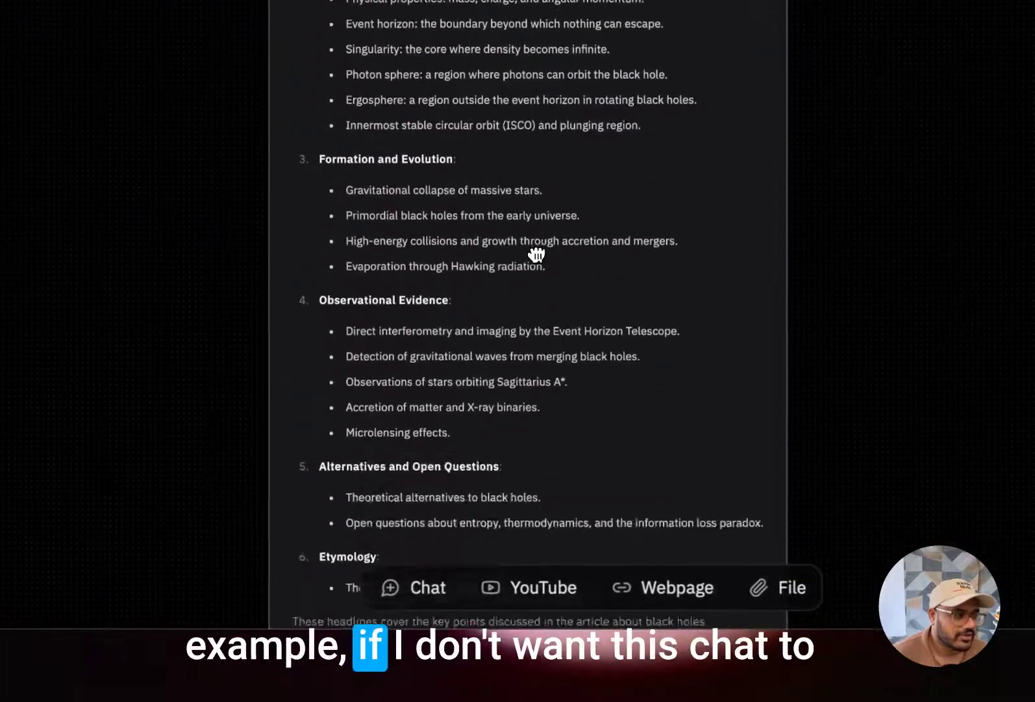
pyautogui.scroll(-4, 526, 316)
pyautogui.scroll(5, 375, 275)
pyautogui.scroll(-3, 365, 297)
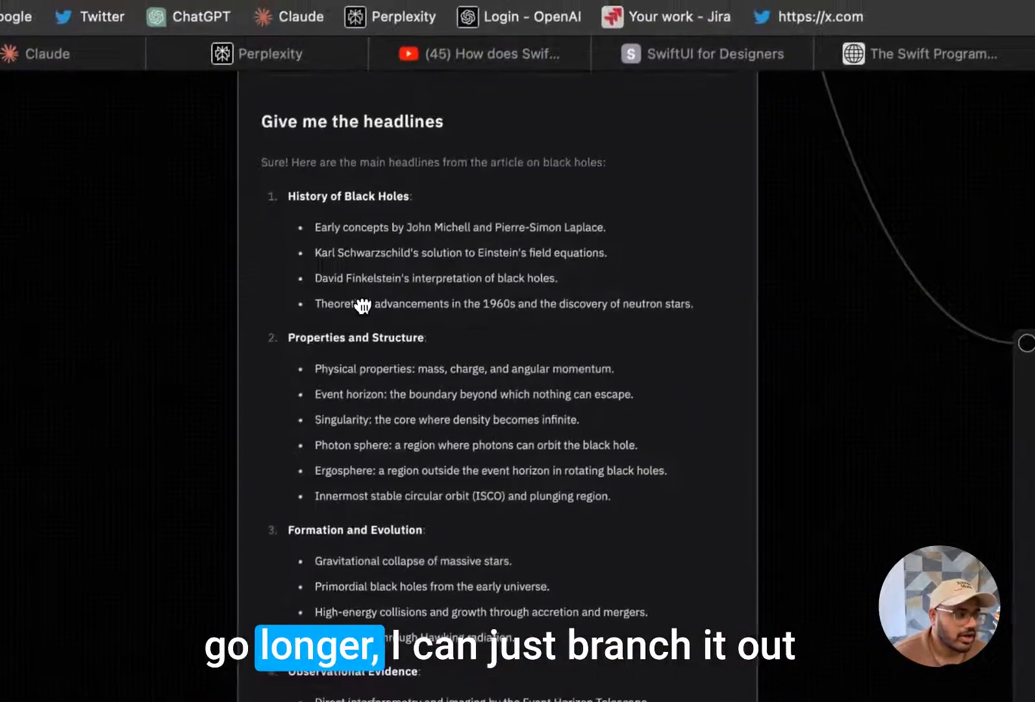
pyautogui.hscroll(3, 401, 300)
pyautogui.scroll(2, 401, 300)
pyautogui.moveTo(556, 189); pyautogui.dragTo(747, 160)
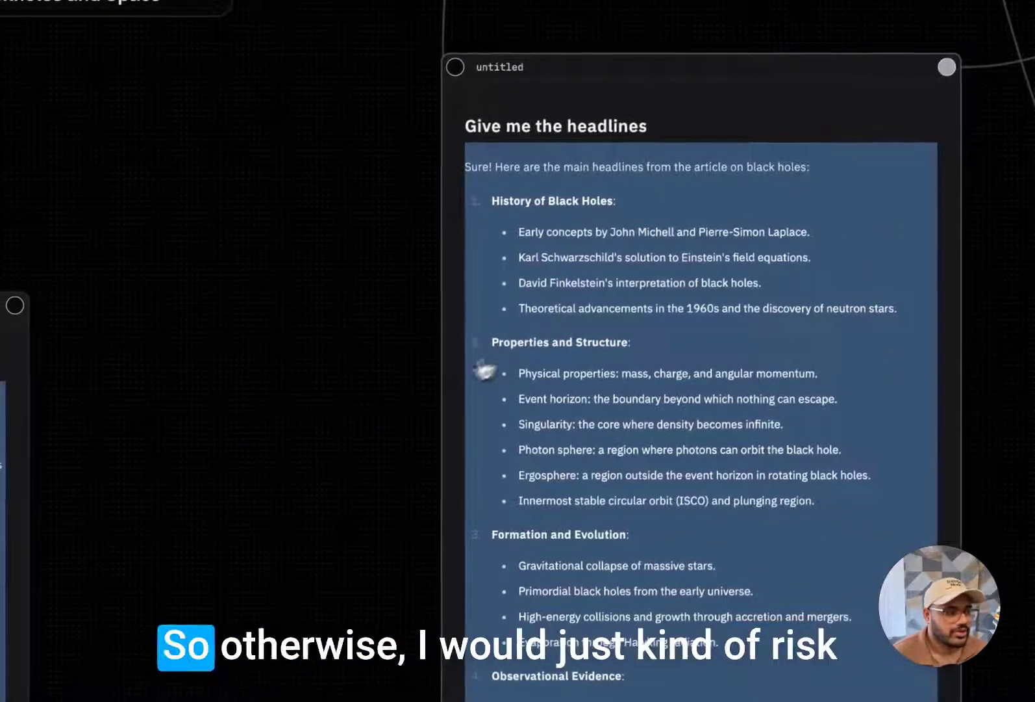
pyautogui.click(364, 433)
# Step: Move the new empty chat away from the "So is space like a multidimensional fabric" node into free canvas space
pyautogui.scroll(-2, 364, 434)
pyautogui.scroll(-5, 365, 438)
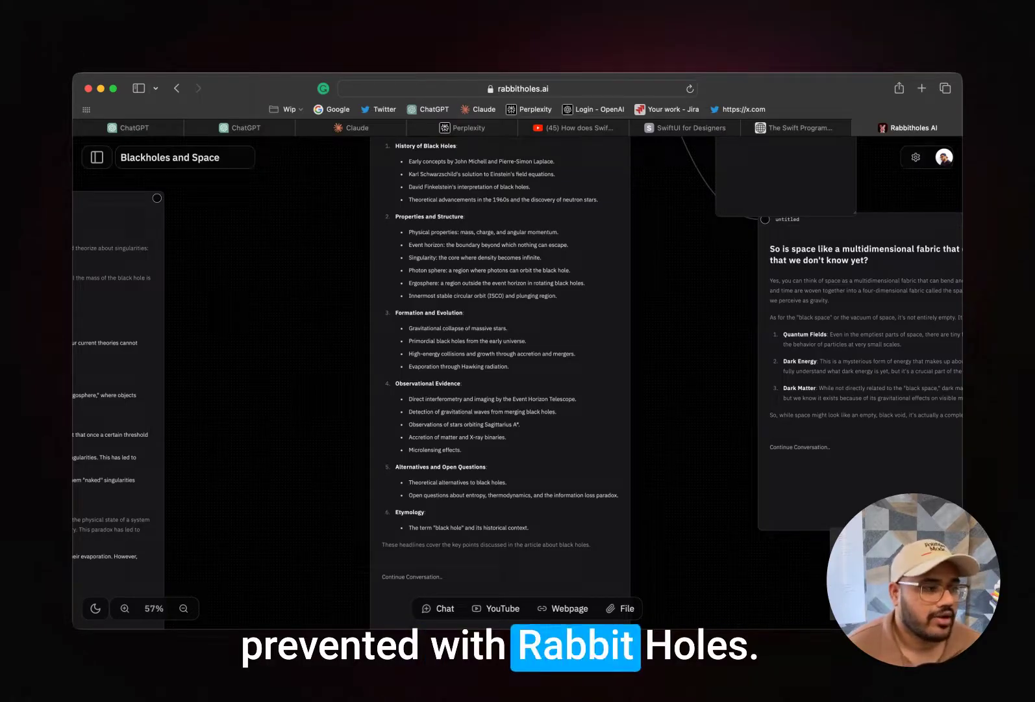
pyautogui.scroll(4, 322, 380)
pyautogui.hscroll(4, 321, 380)
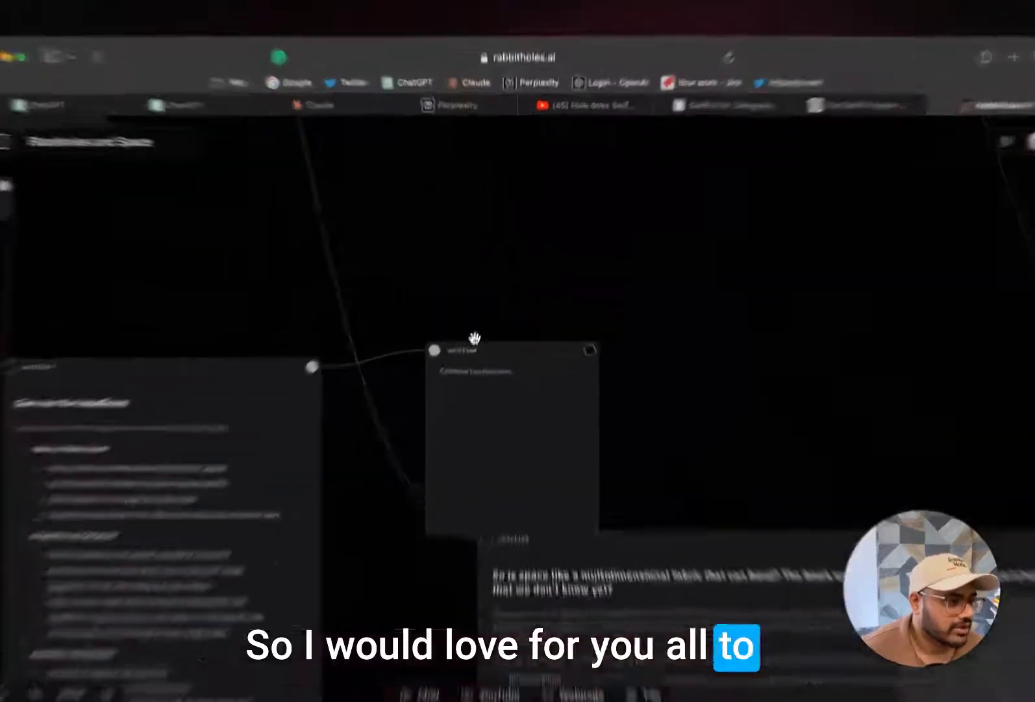
pyautogui.moveTo(481, 326); pyautogui.dragTo(555, 250)
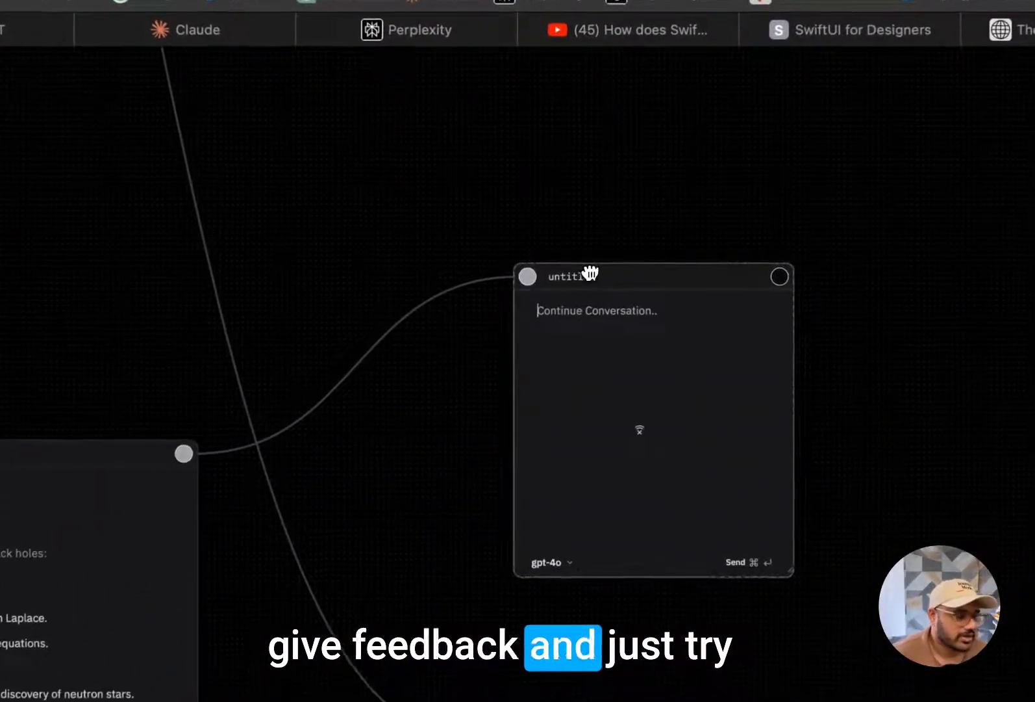
pyautogui.scroll(-5, 590, 275)
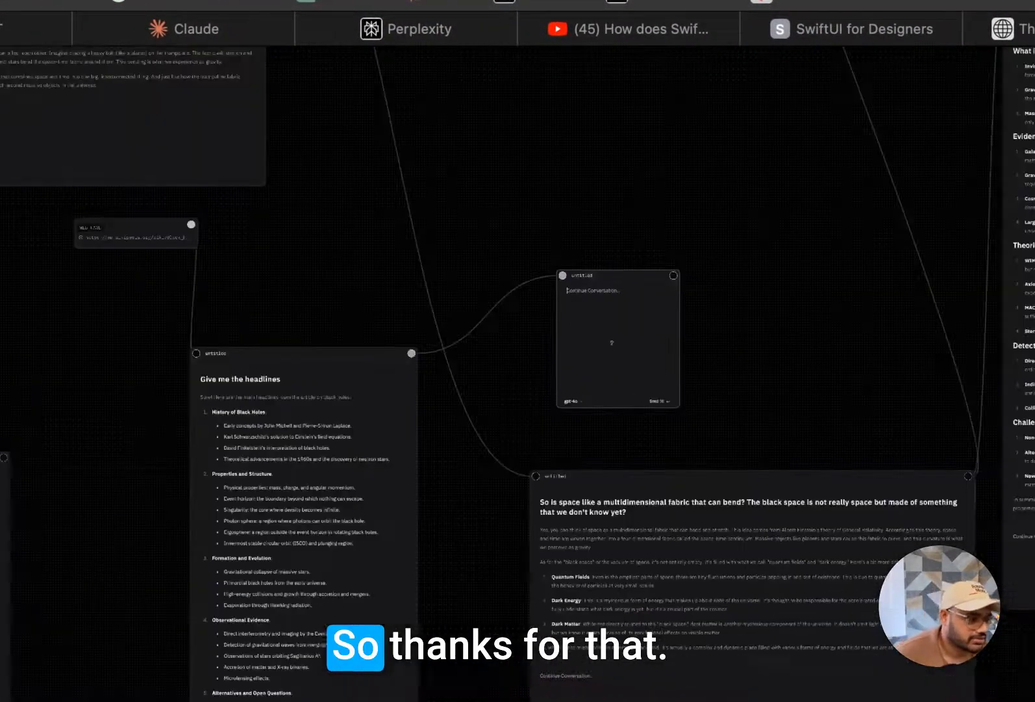